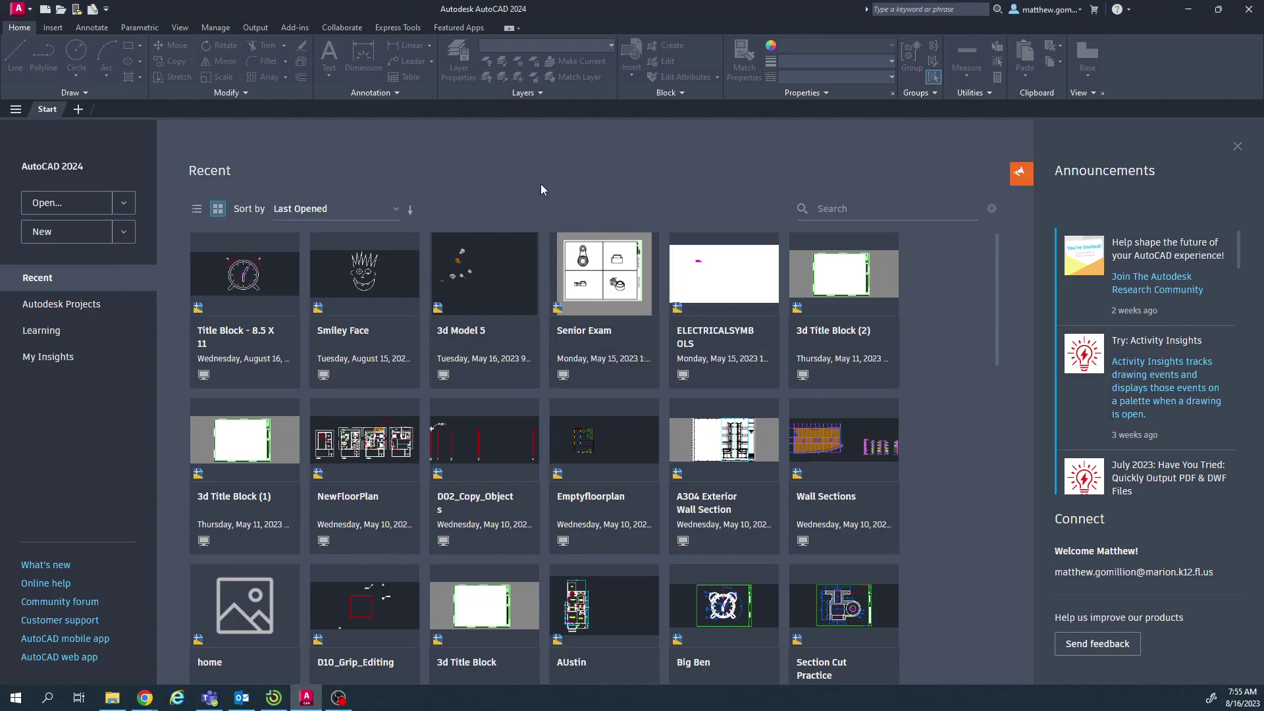
# Step: Start a new blank drawing, check the Canvas Title Block reference drawing, then return to AutoCAD
pyautogui.click(43, 235)
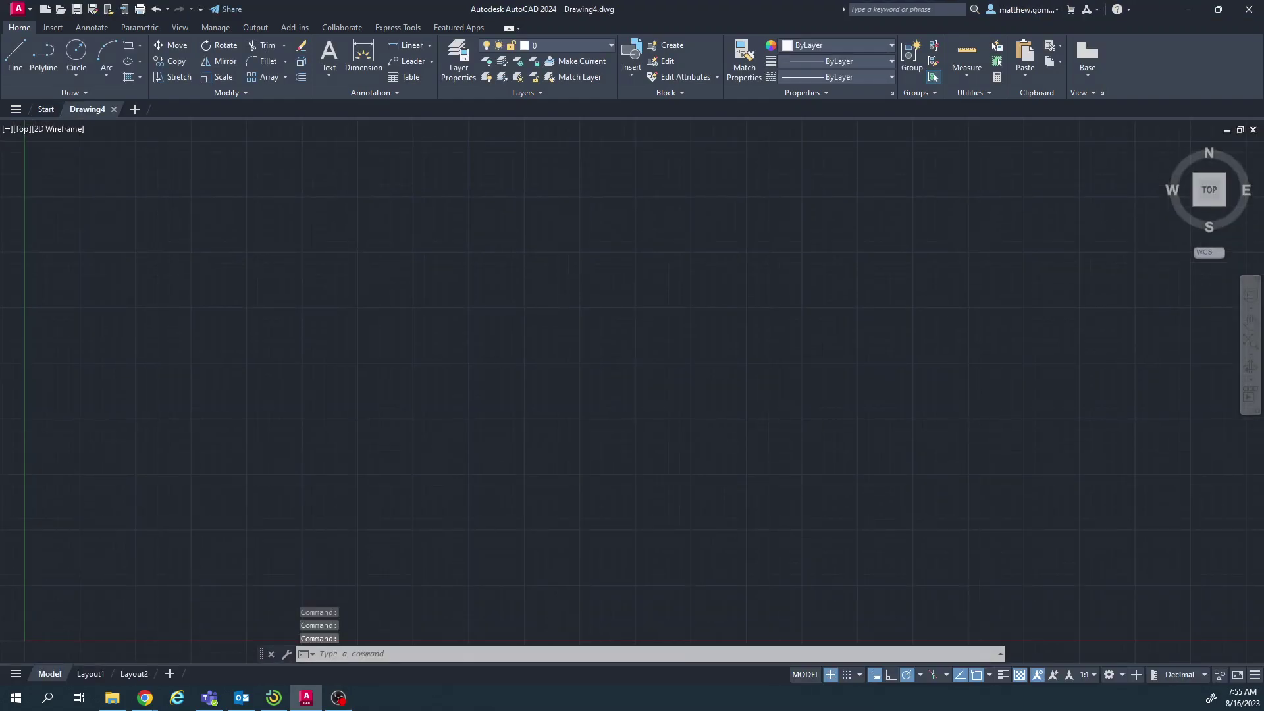
pyautogui.hotkey('alt', 'Tab')
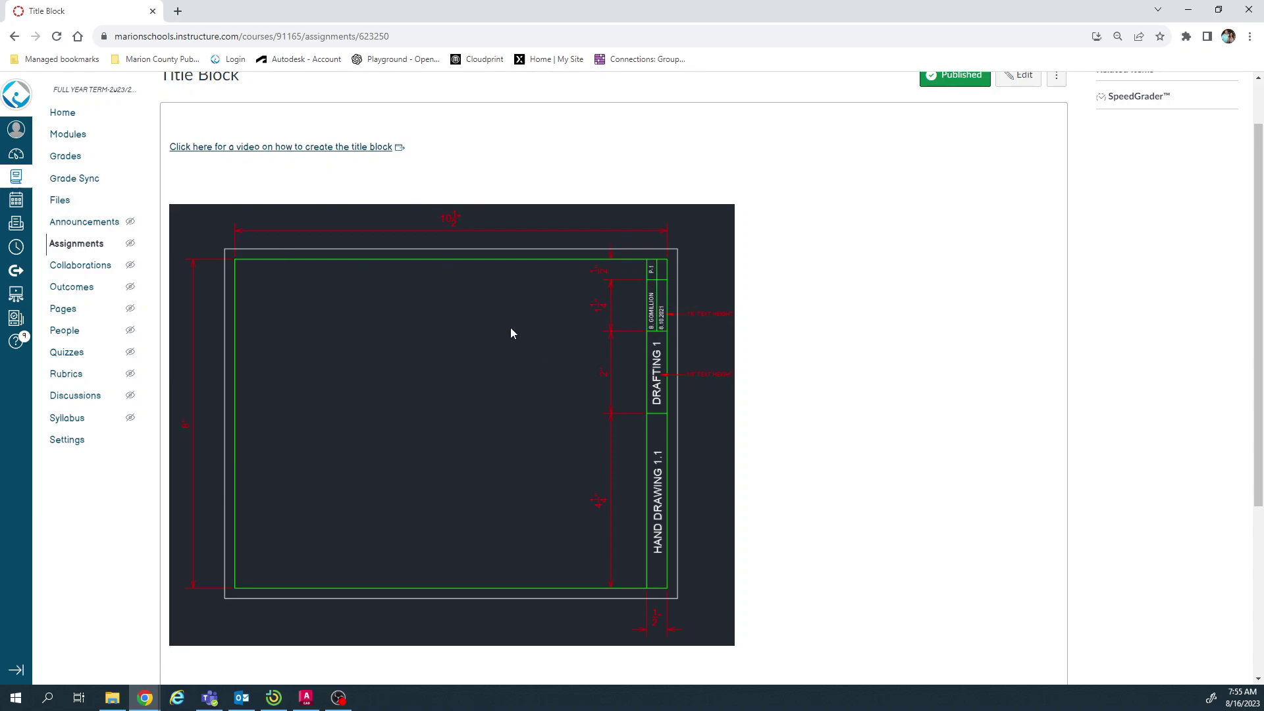
pyautogui.press('super+Down')
pyautogui.press('super+Down')
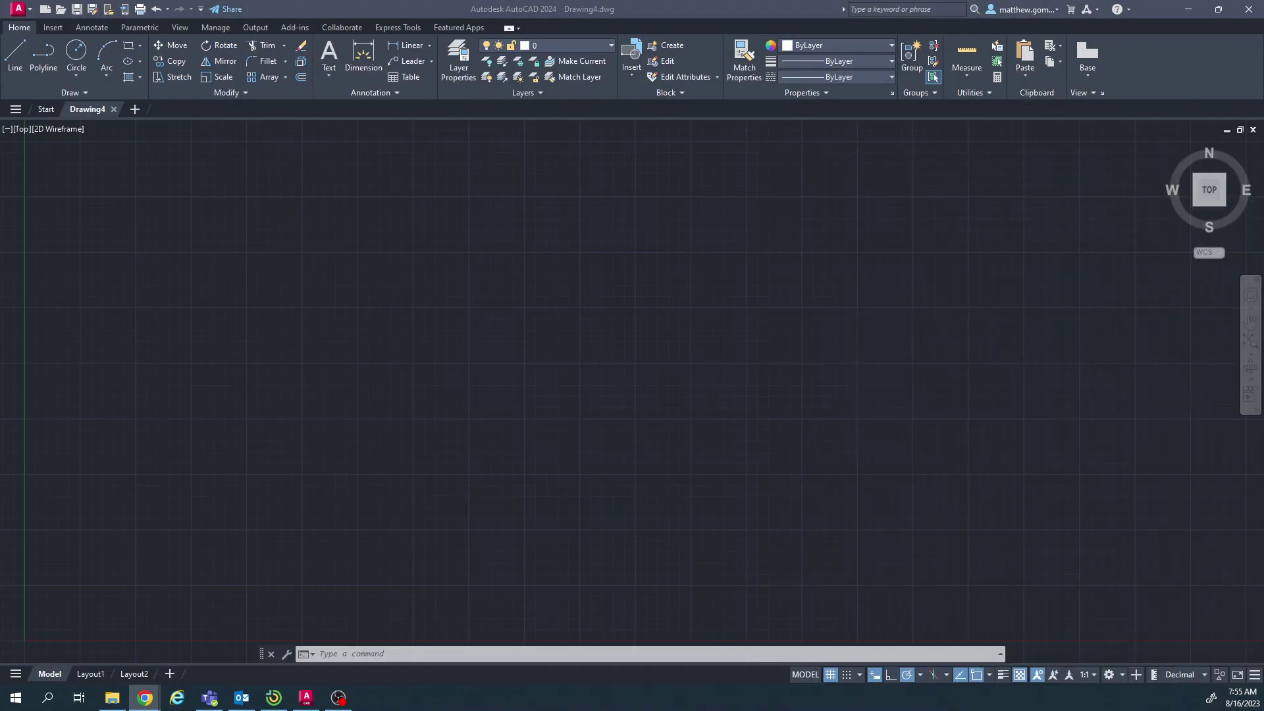
# Step: Close Drawing4 and create a fresh Drawing5 from the Start page
pyautogui.click(428, 195)
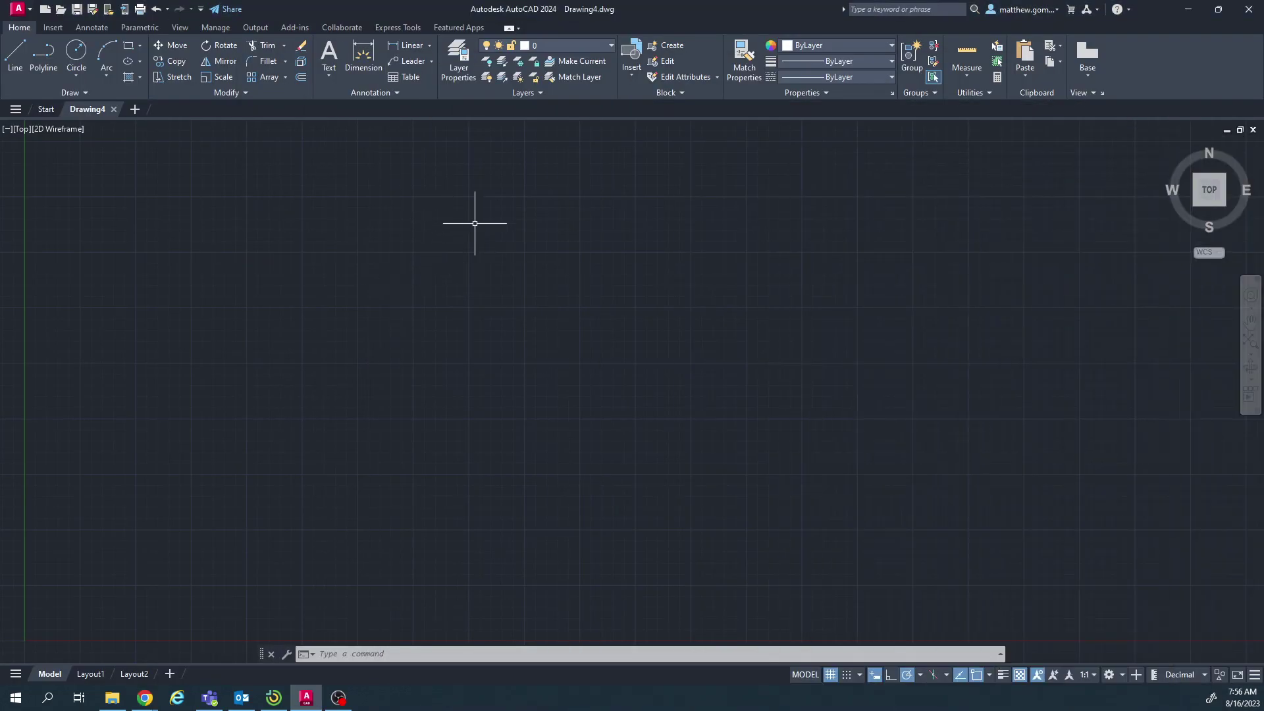
pyautogui.click(114, 109)
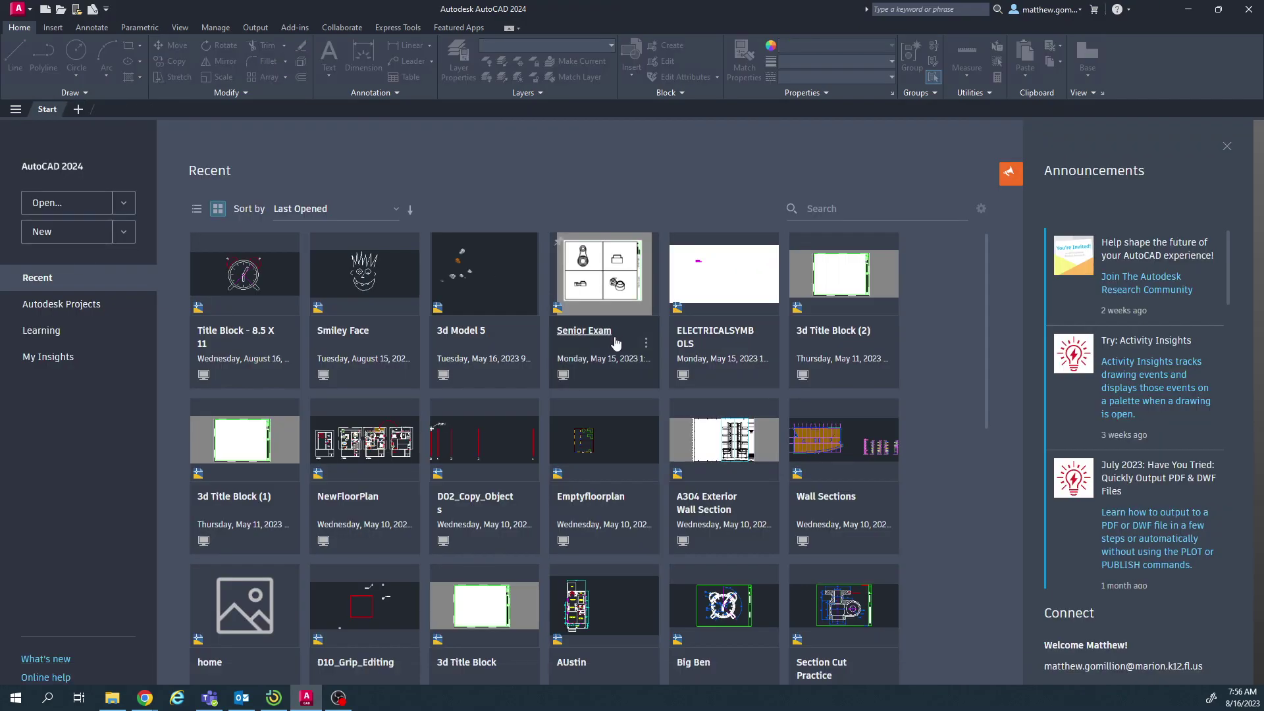
pyautogui.click(57, 239)
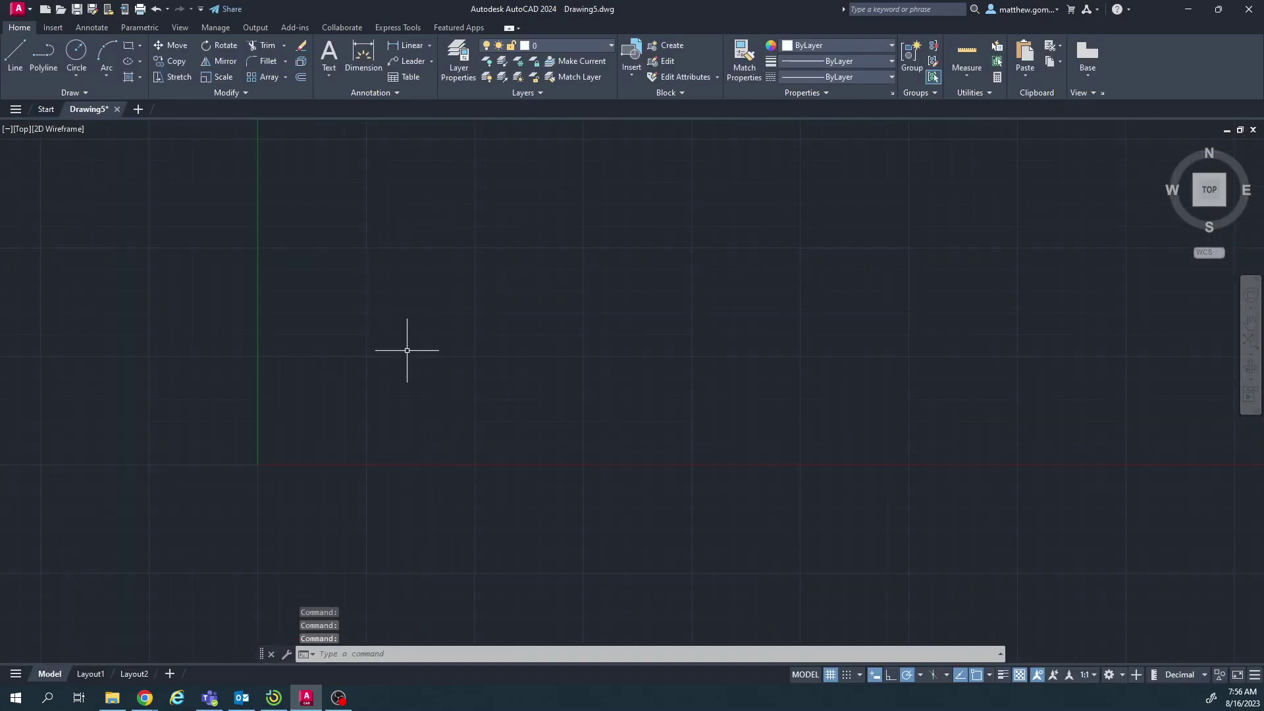
pyautogui.moveTo(407, 351); pyautogui.dragTo(362, 352, button='middle')
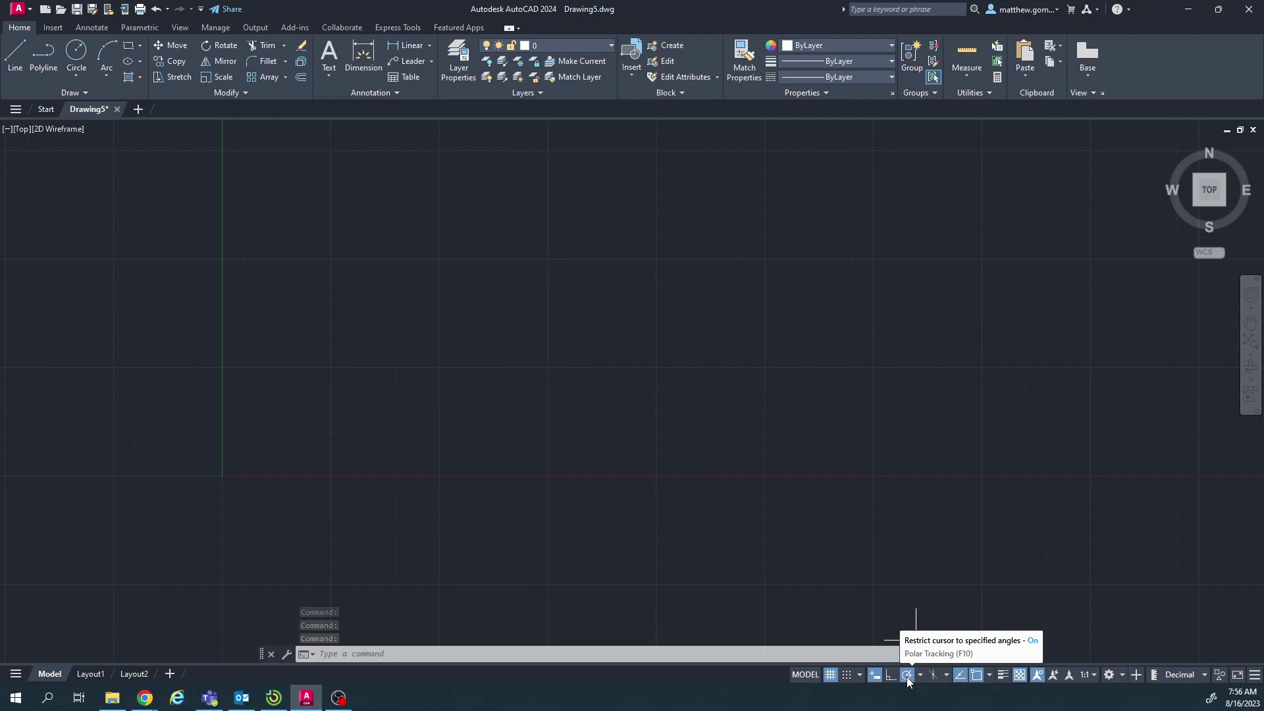
pyautogui.click(14, 56)
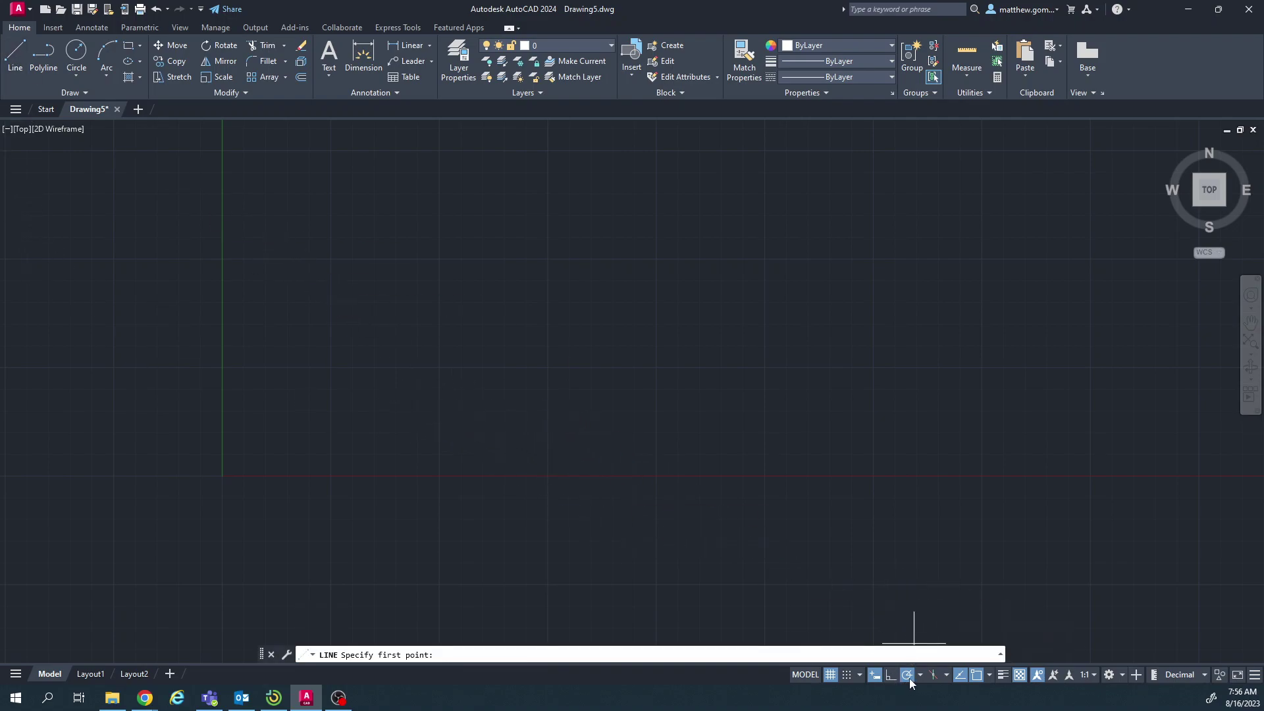
pyautogui.click(442, 385)
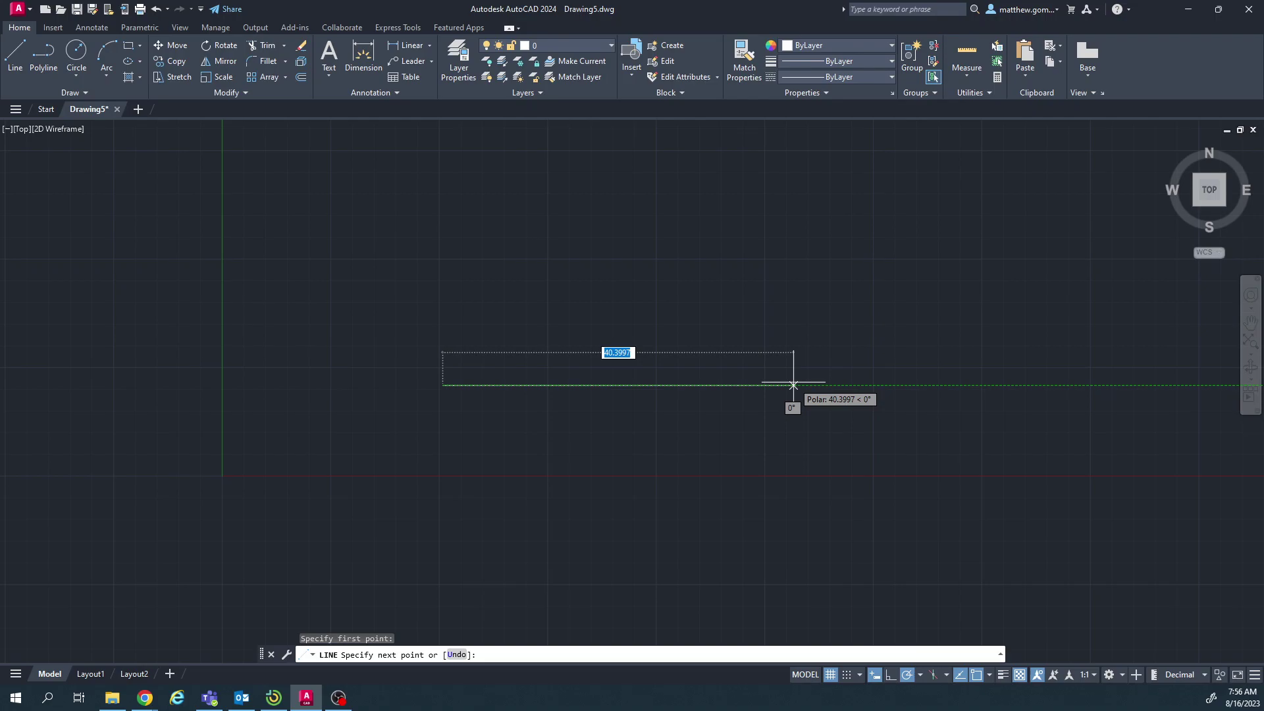
pyautogui.press('Escape')
pyautogui.click(907, 674)
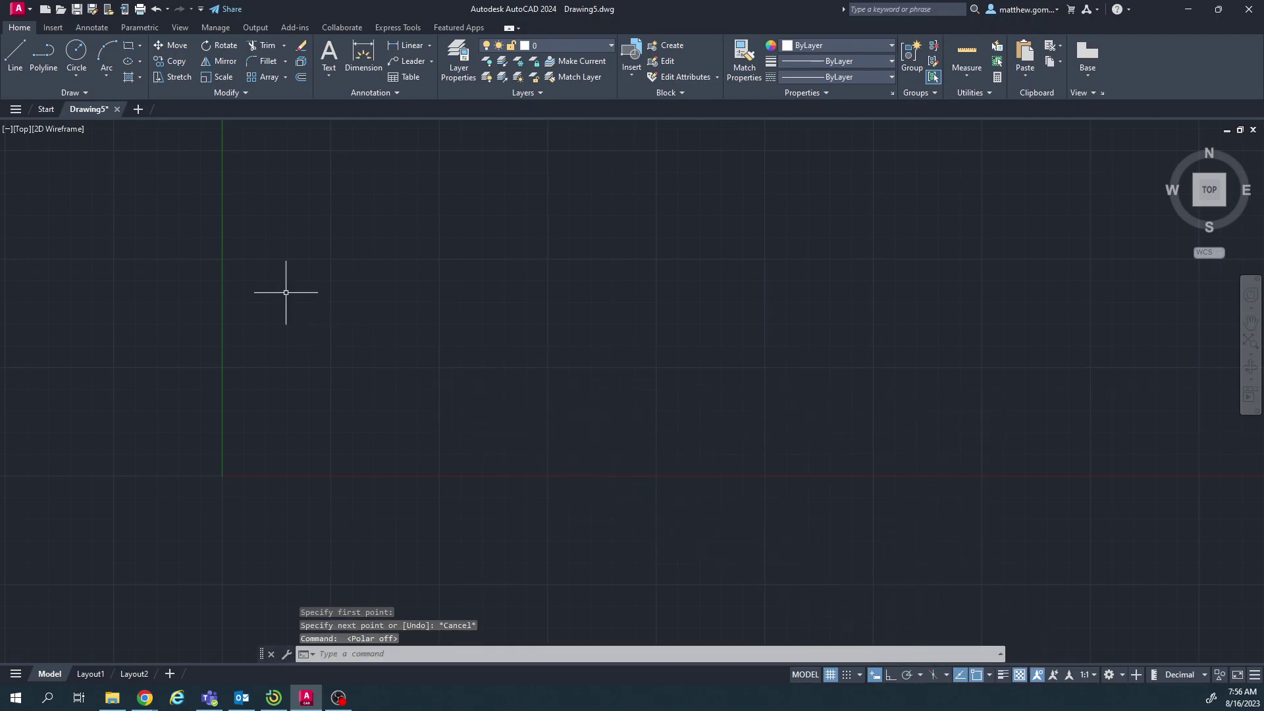
pyautogui.write('l')
pyautogui.press('Return')
pyautogui.click(399, 315)
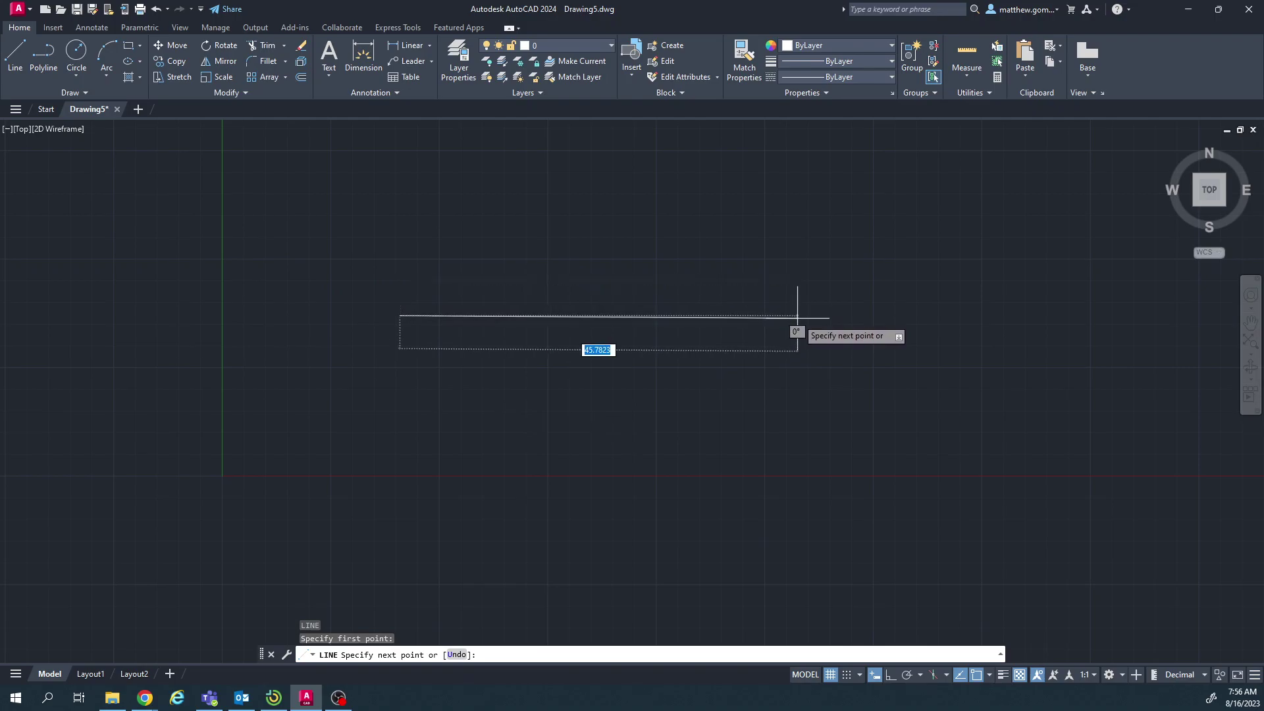
pyautogui.press('Escape')
pyautogui.press('Escape')
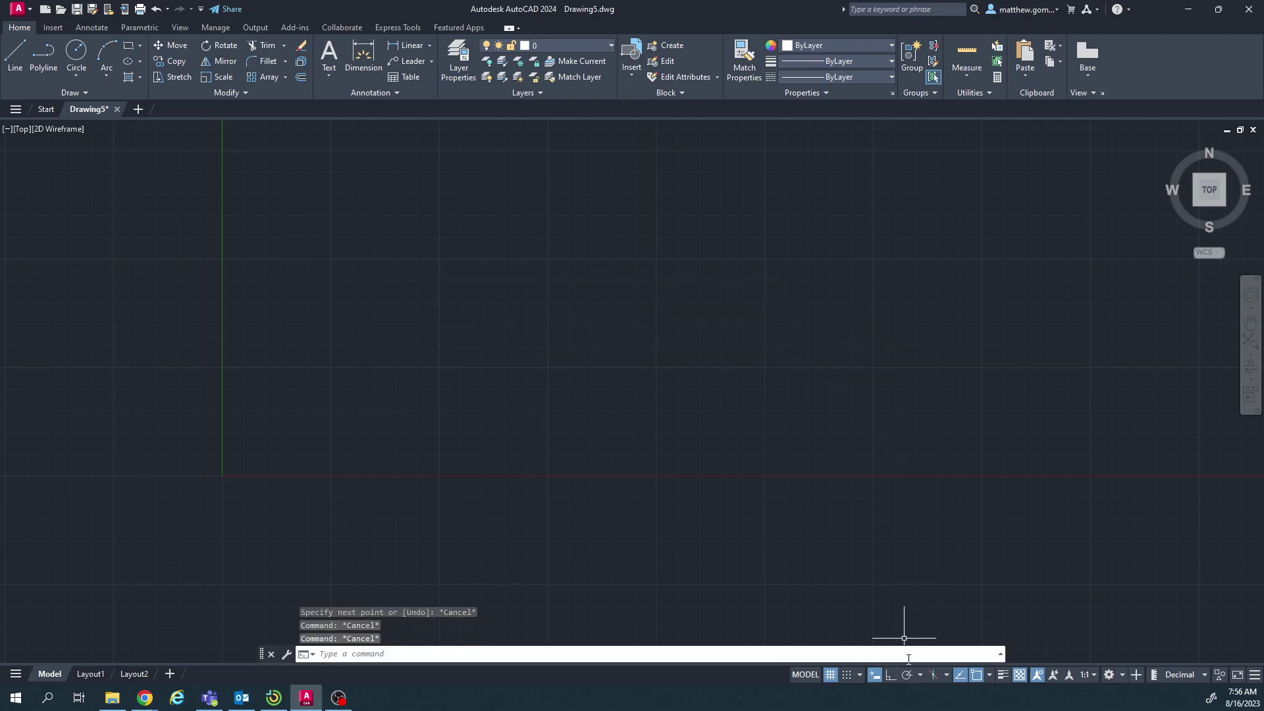
pyautogui.click(906, 674)
pyautogui.moveTo(696, 462)
pyautogui.mouseDown(button='middle')
pyautogui.moveTo(641, 392)
pyautogui.moveTo(561, 420)
pyautogui.mouseUp(button='middle')
pyautogui.click(15, 54)
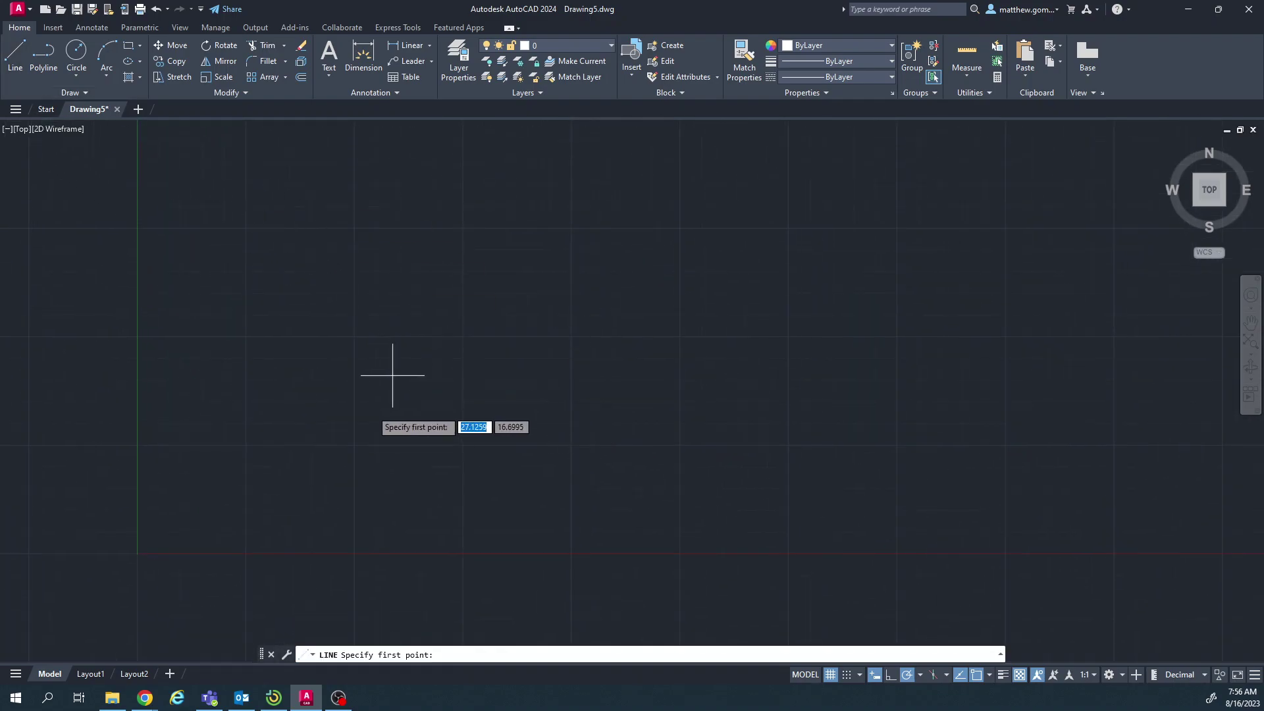
# Step: Set the Length Type to Architectural in the Drawing Units dialog via UNITS
pyautogui.press('Escape')
pyautogui.press('Escape')
pyautogui.press('Escape')
pyautogui.write('UNITS')
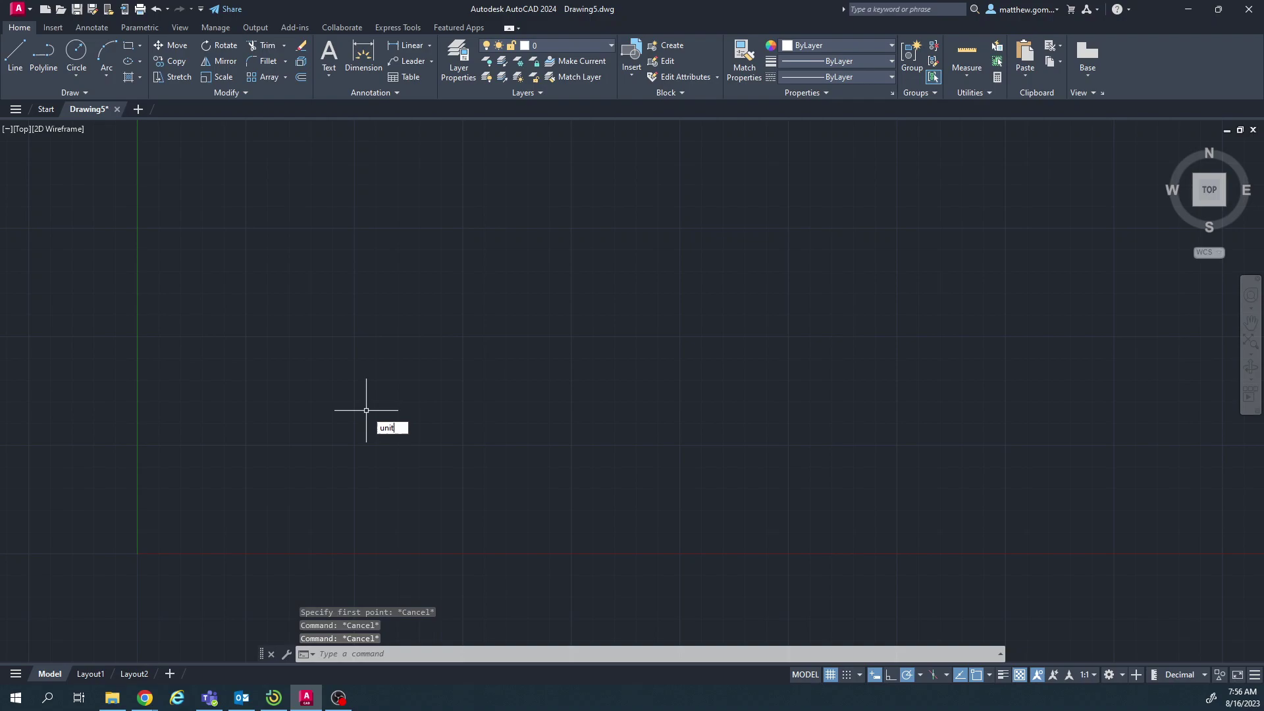
pyautogui.press('Return')
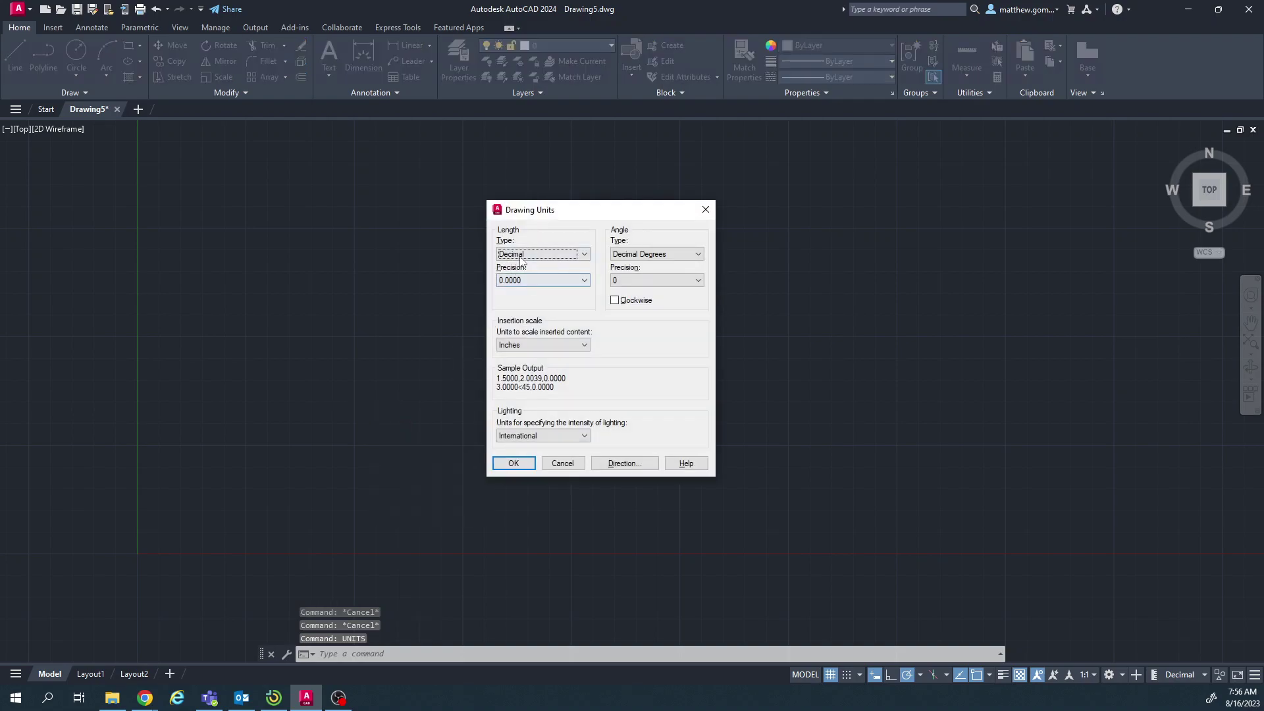
pyautogui.click(523, 247)
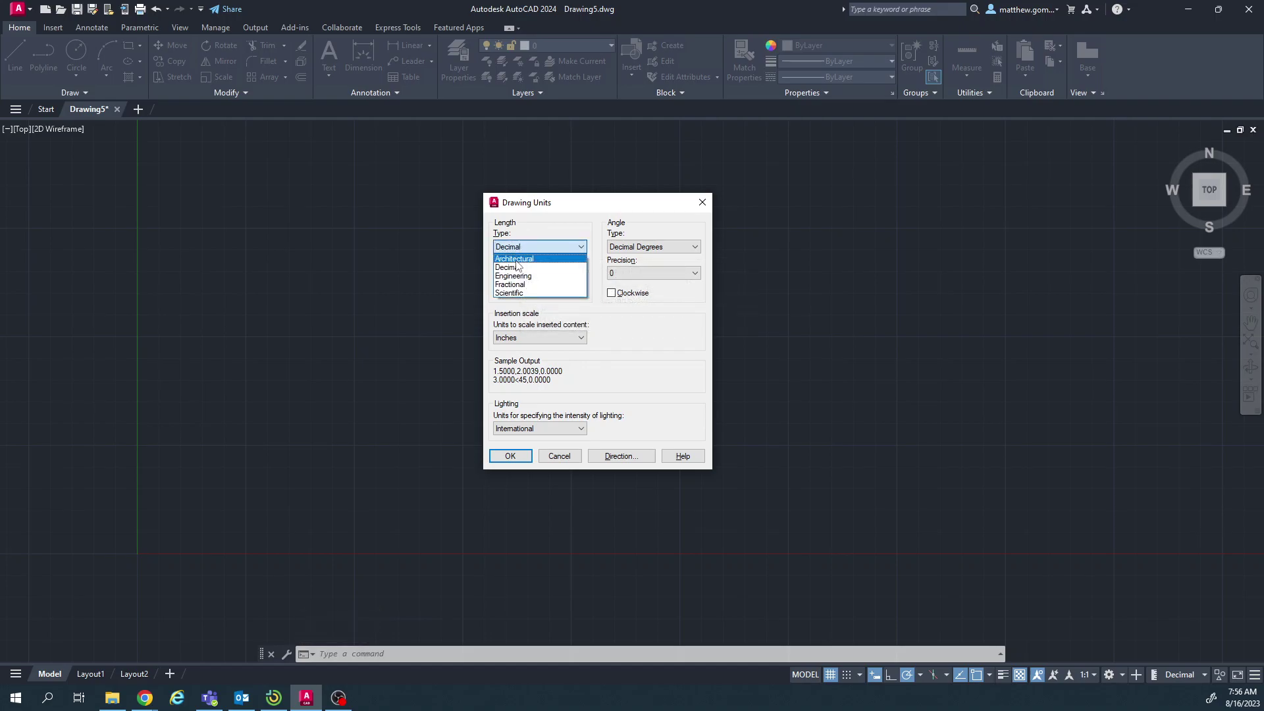
pyautogui.click(516, 259)
pyautogui.click(508, 455)
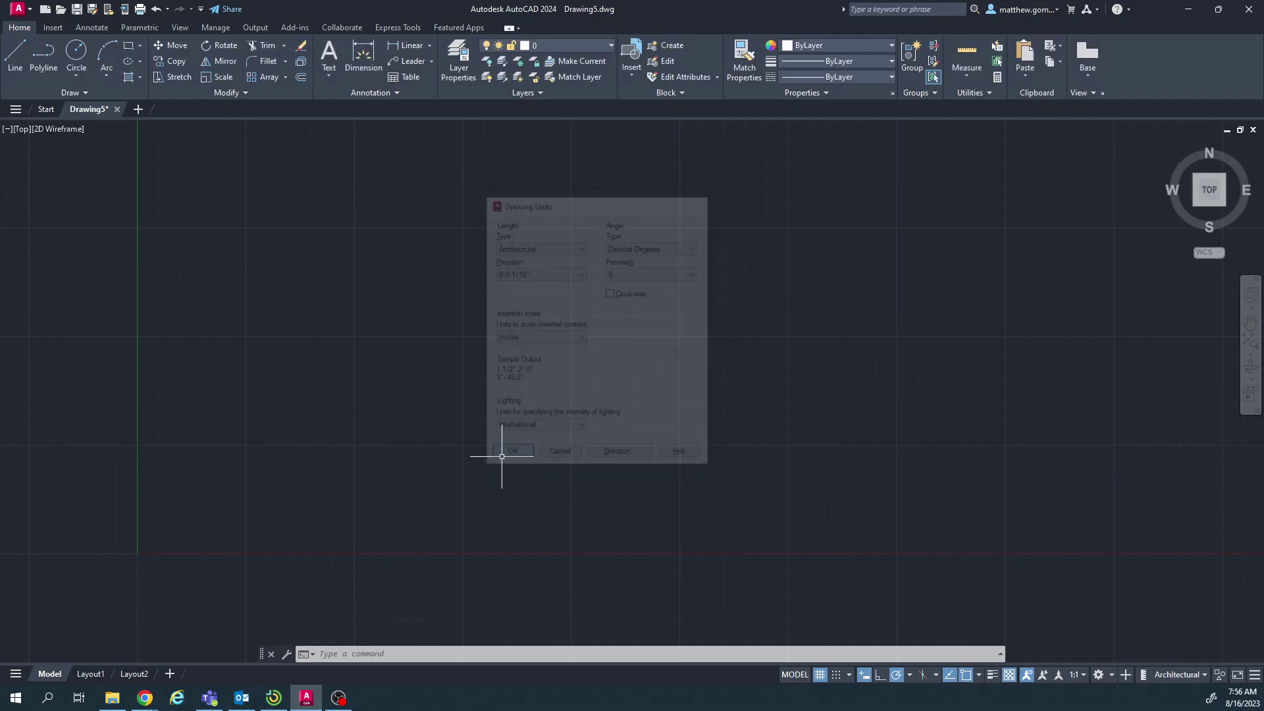
# Step: Start a test line, zoom in, then cancel it
pyautogui.click(15, 58)
pyautogui.click(415, 192)
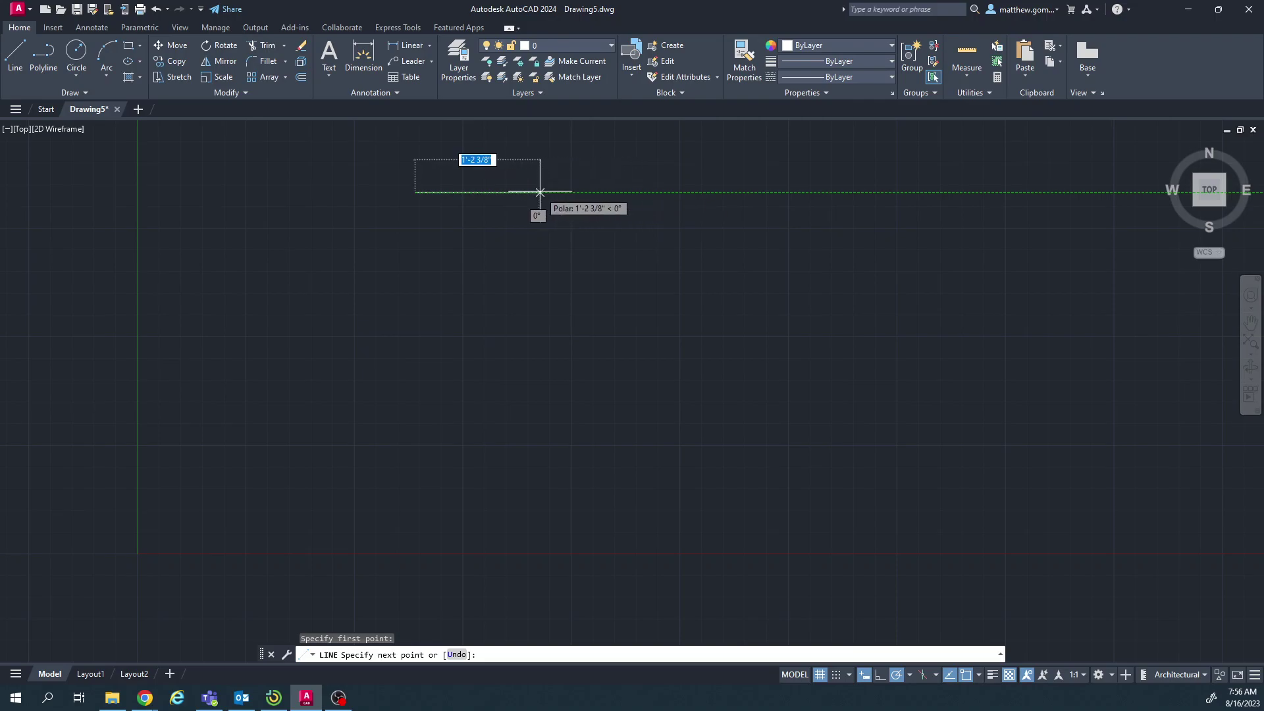
pyautogui.scroll(4, 506, 192)
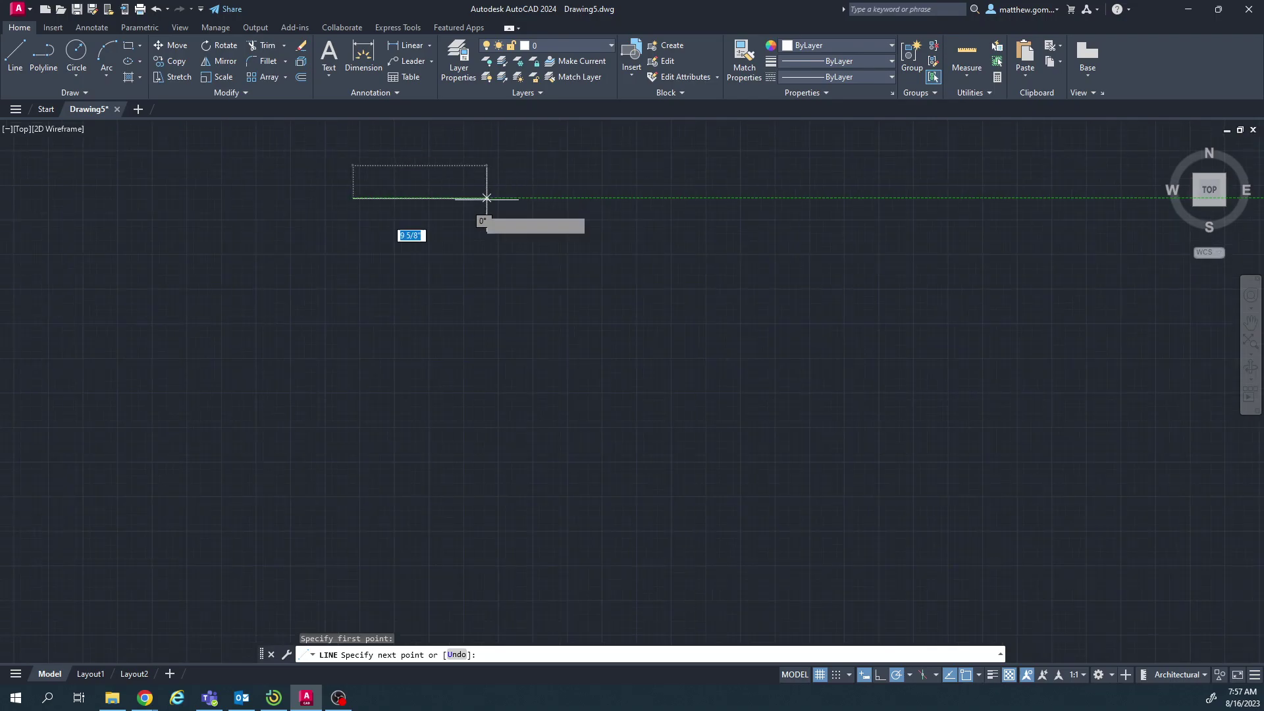
pyautogui.press('Escape')
pyautogui.press('Escape')
pyautogui.scroll(3, 474, 209)
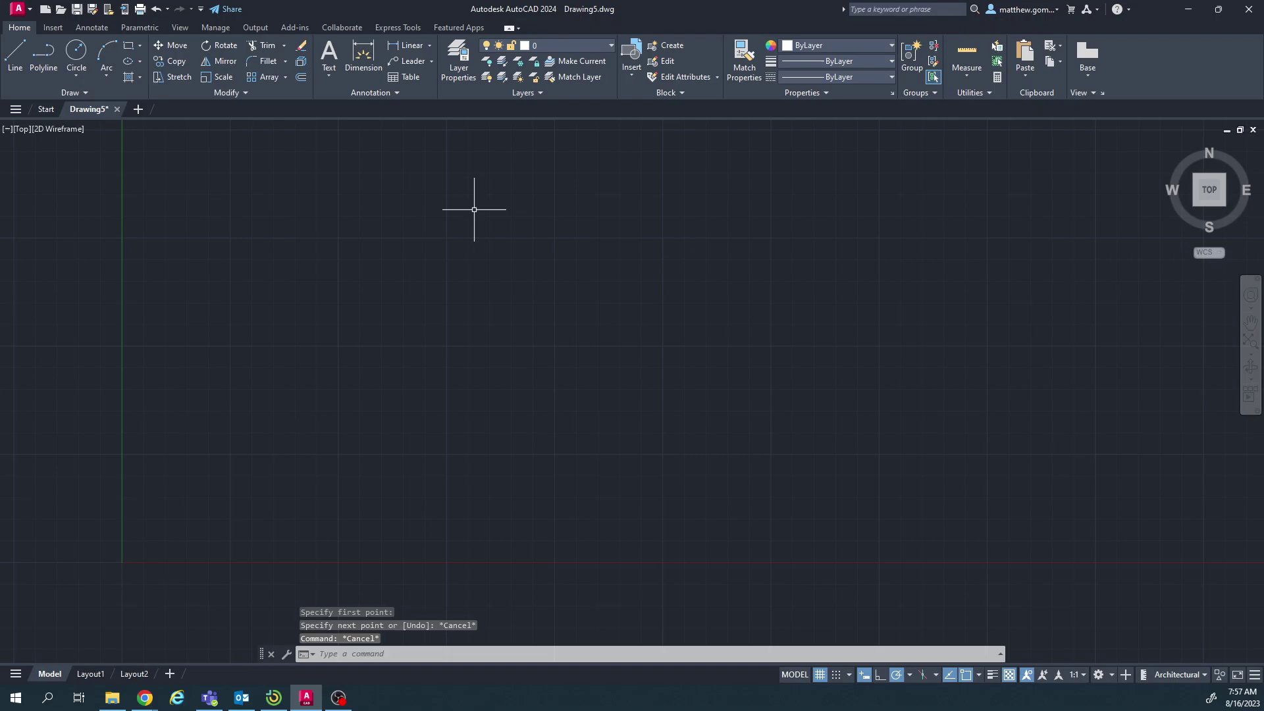
pyautogui.click(145, 698)
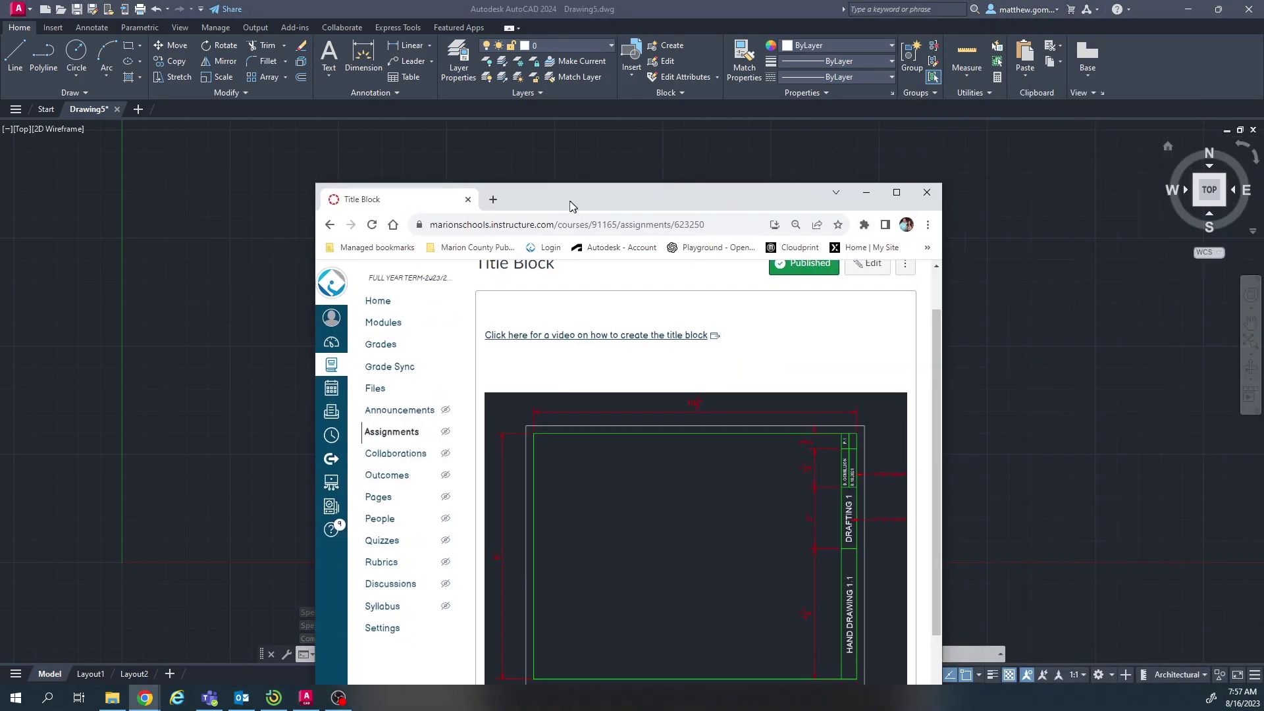
pyautogui.doubleClick(570, 206)
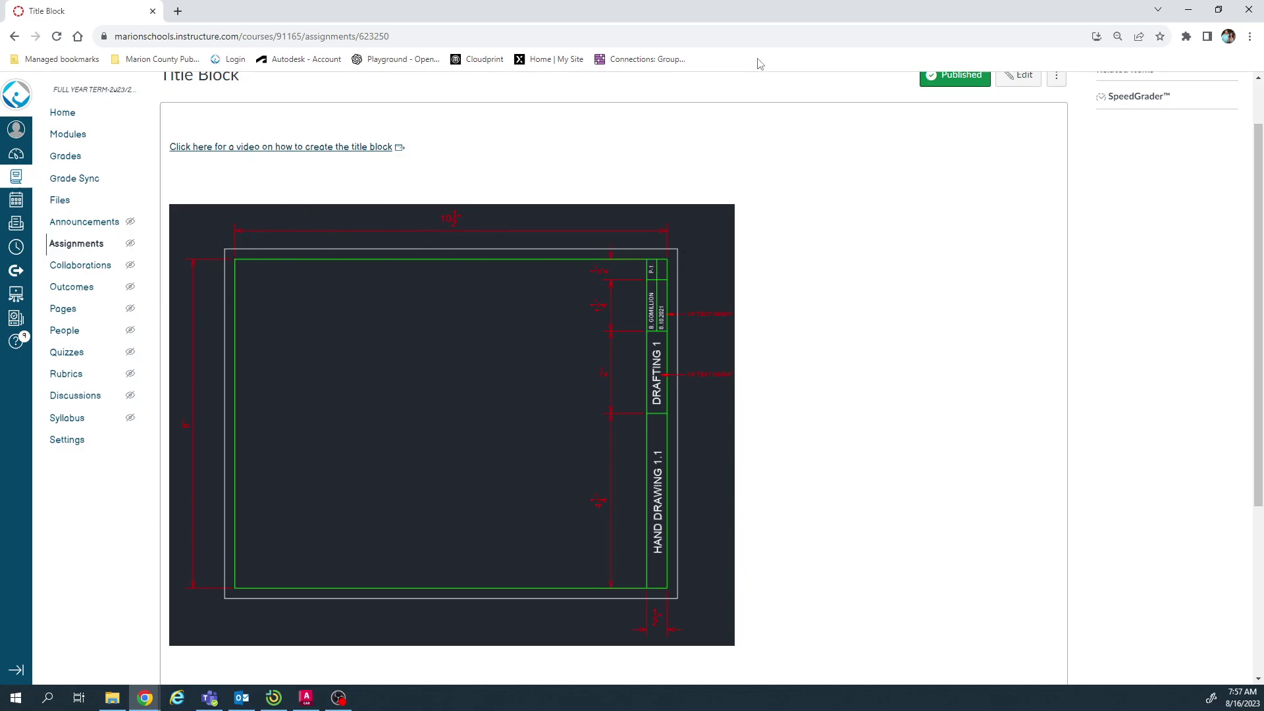
pyautogui.hotkey('alt', 'Tab')
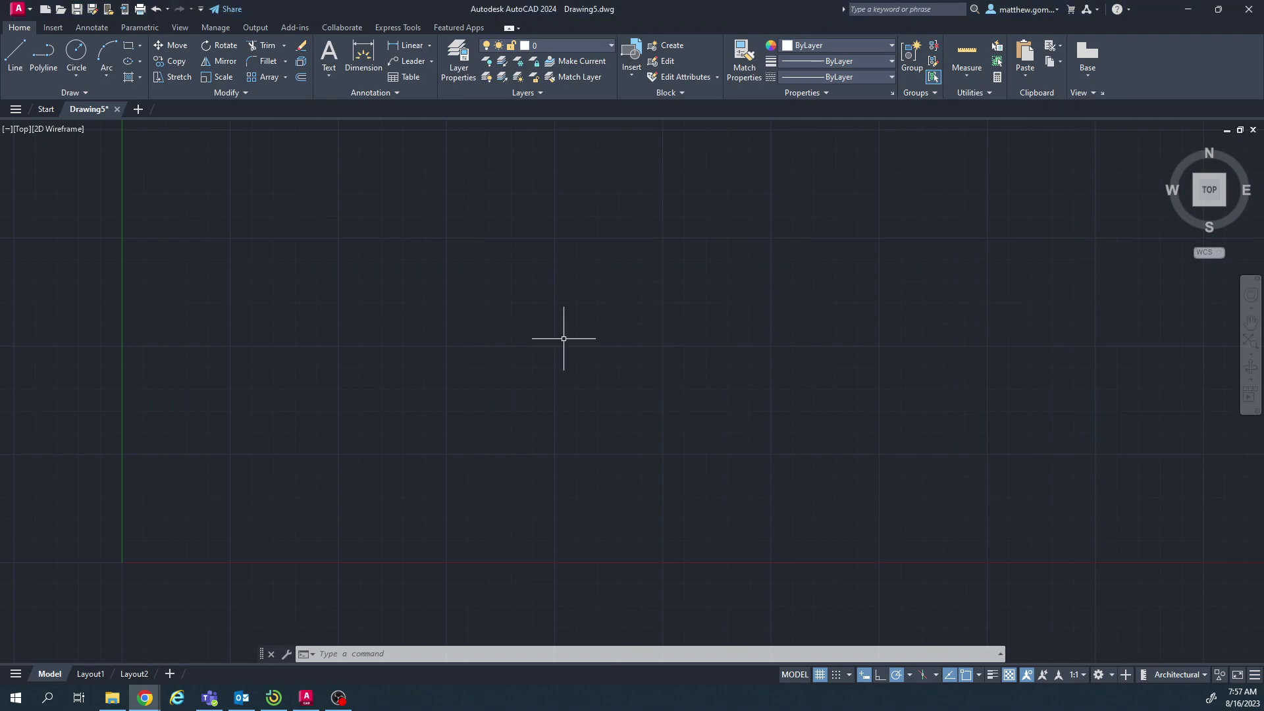
# Step: Draw the border's 8-1/2 inch vertical edge and 11 inch top edge with LINE
pyautogui.click(12, 63)
pyautogui.click(312, 391)
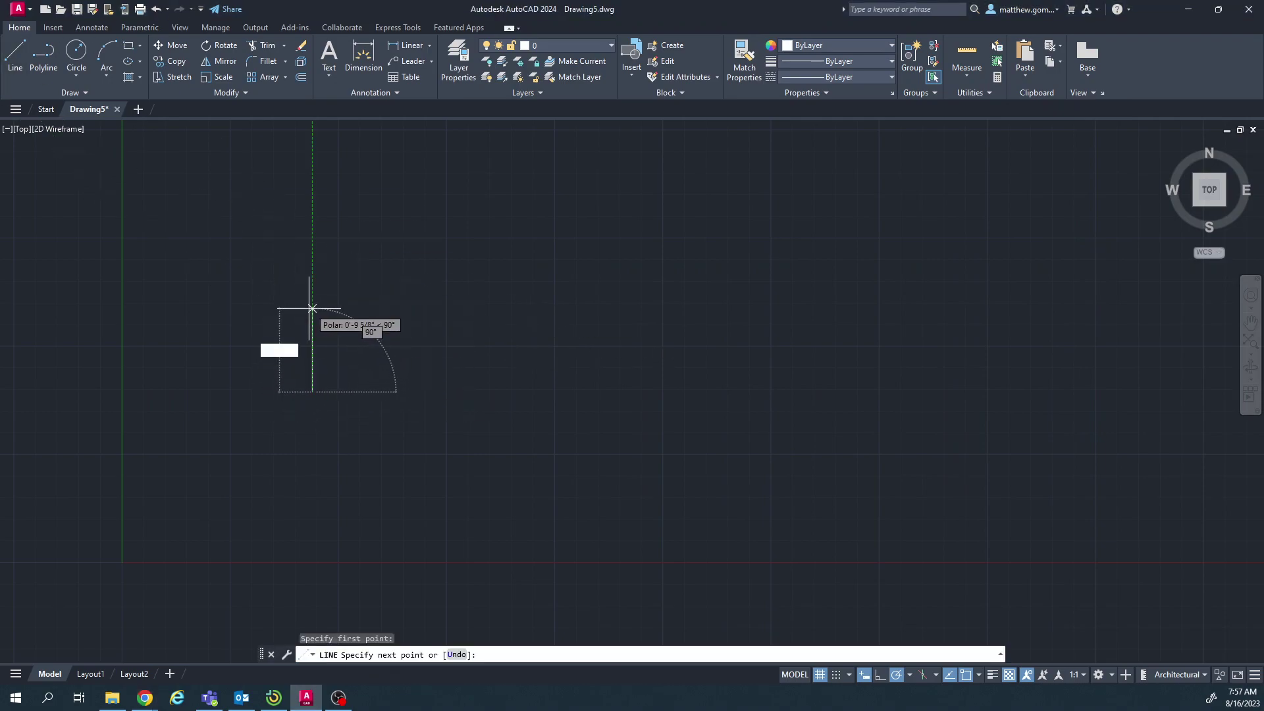
pyautogui.write('8-')
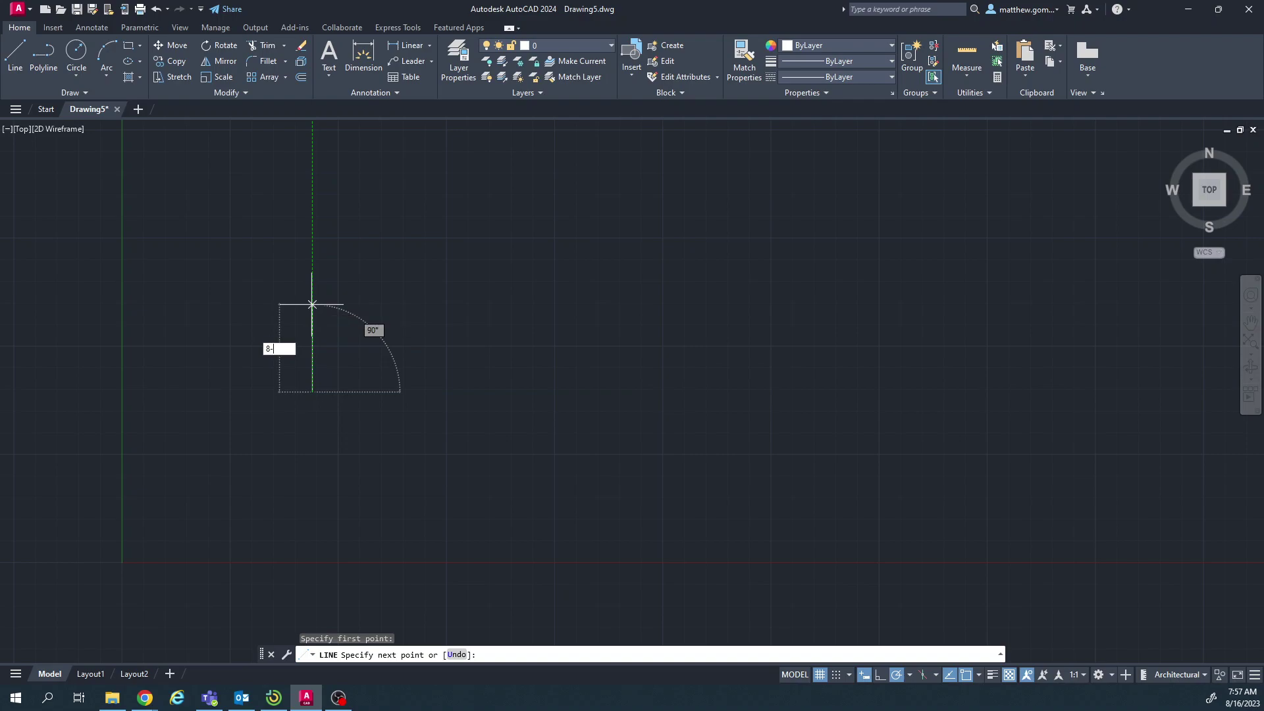
pyautogui.write('1/2')
pyautogui.press('Return')
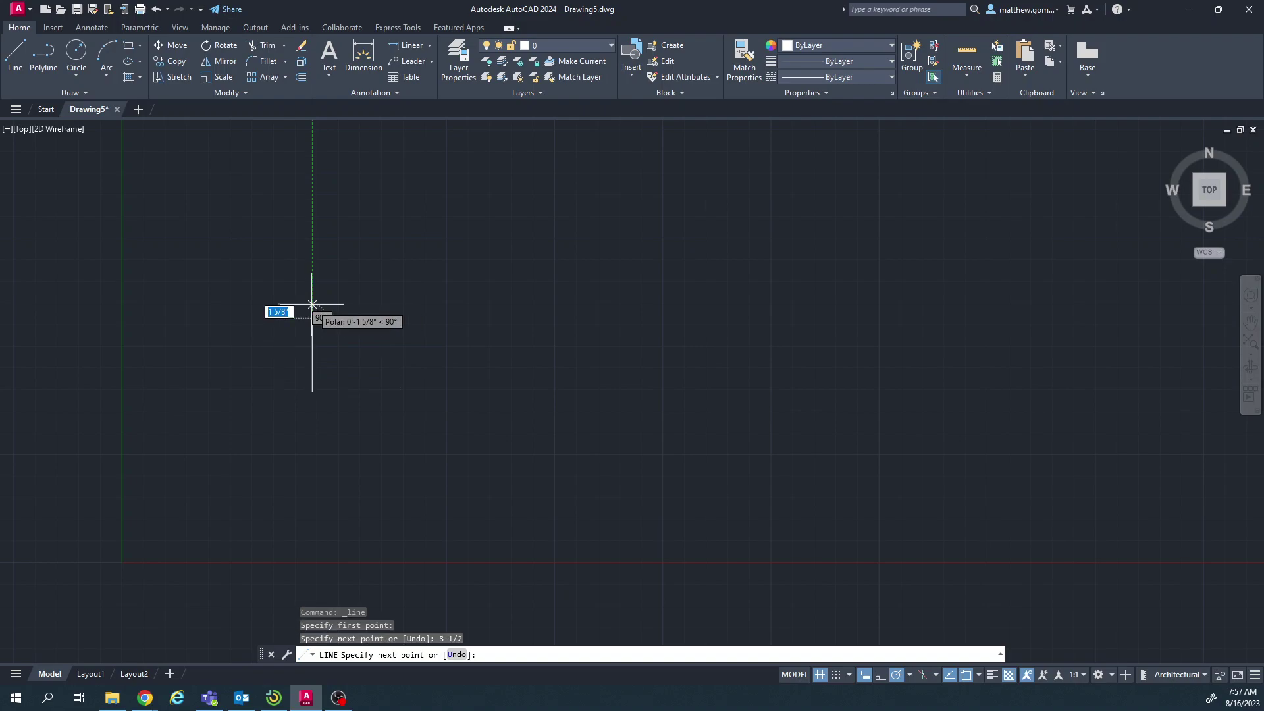
pyautogui.scroll(3, 342, 293)
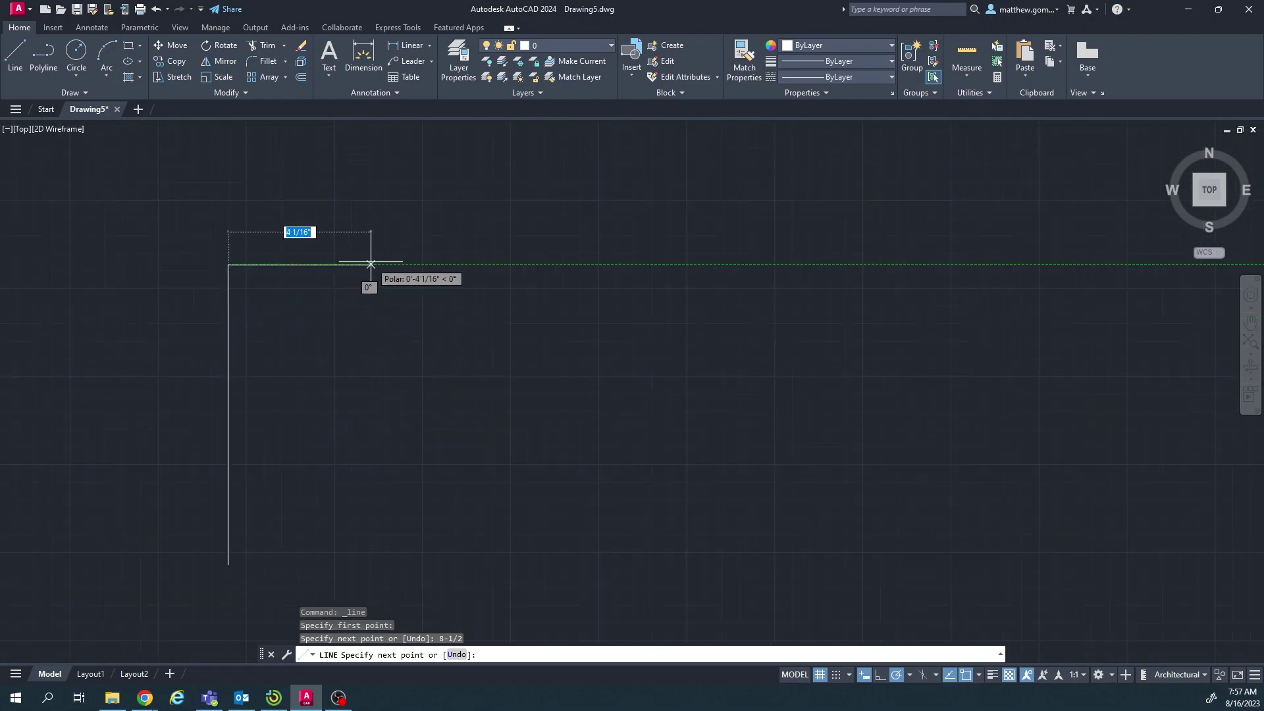
pyautogui.write('11')
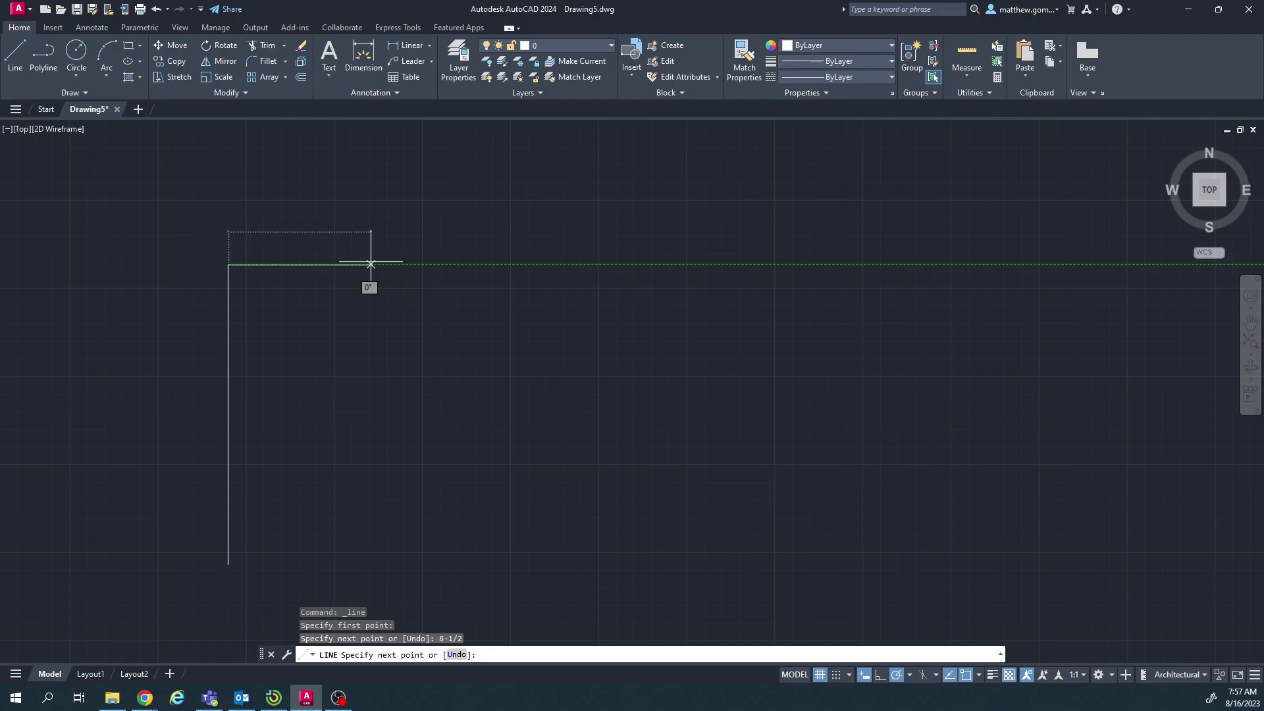
pyautogui.press('Return')
# Step: Finish the rectangle with the 8.5 inch right edge and 11 inch bottom edge
pyautogui.moveTo(619, 367); pyautogui.dragTo(732, 290, button='middle')
pyautogui.write('8.5')
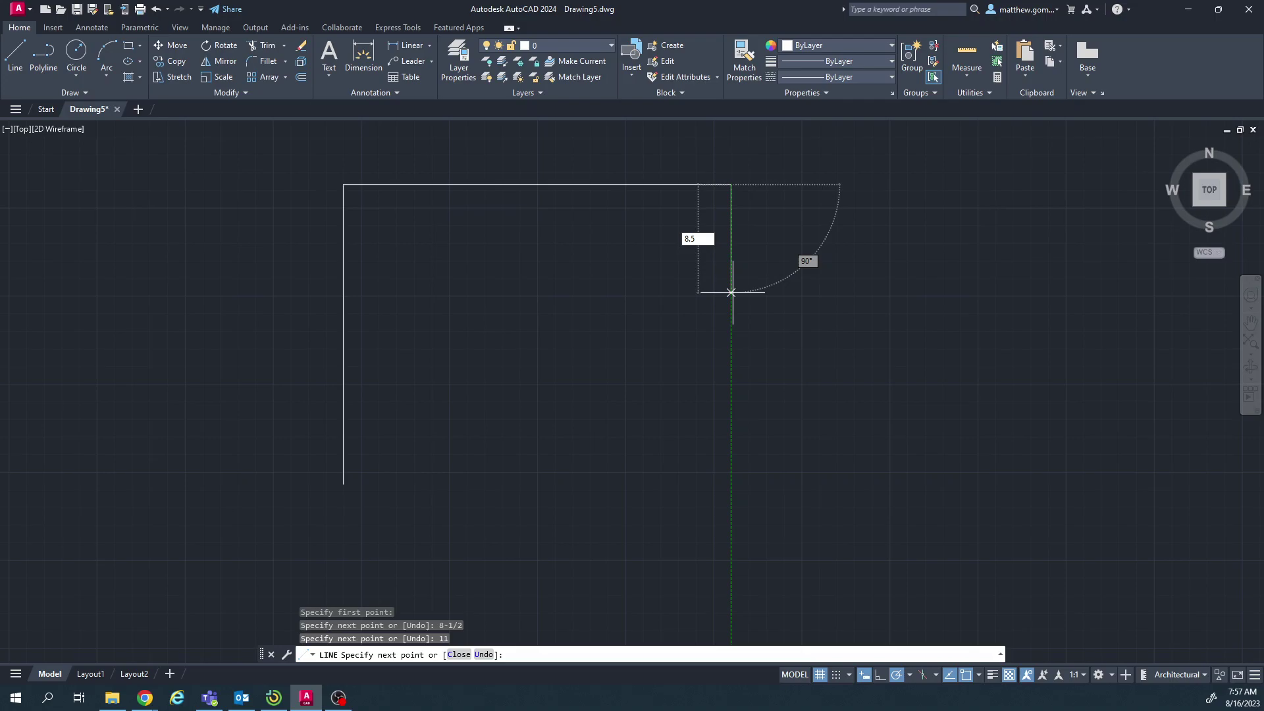
pyautogui.press('Return')
pyautogui.write('11')
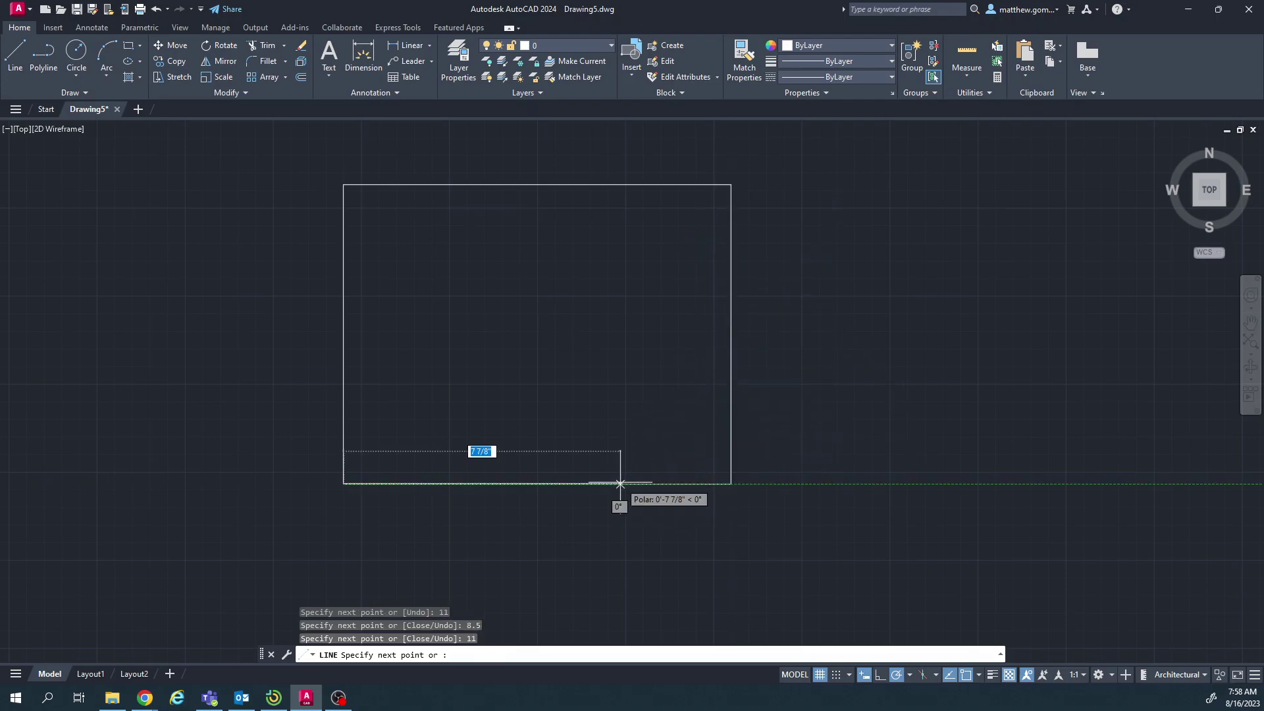
pyautogui.press('Return')
pyautogui.press('Escape')
# Step: Check the rectangle's edge lengths in Quick Properties, then bring up the Title Block assignment page
pyautogui.moveTo(508, 404); pyautogui.dragTo(621, 402, button='middle')
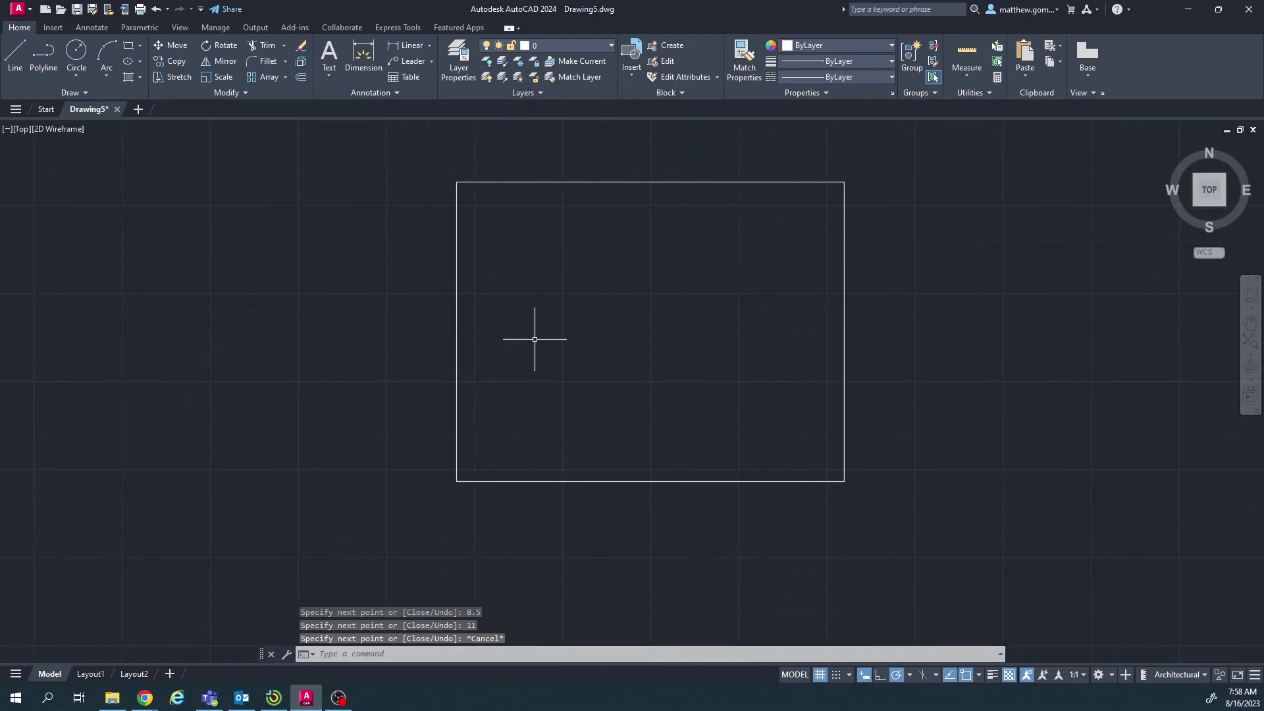
pyautogui.click(457, 223)
pyautogui.click(457, 227)
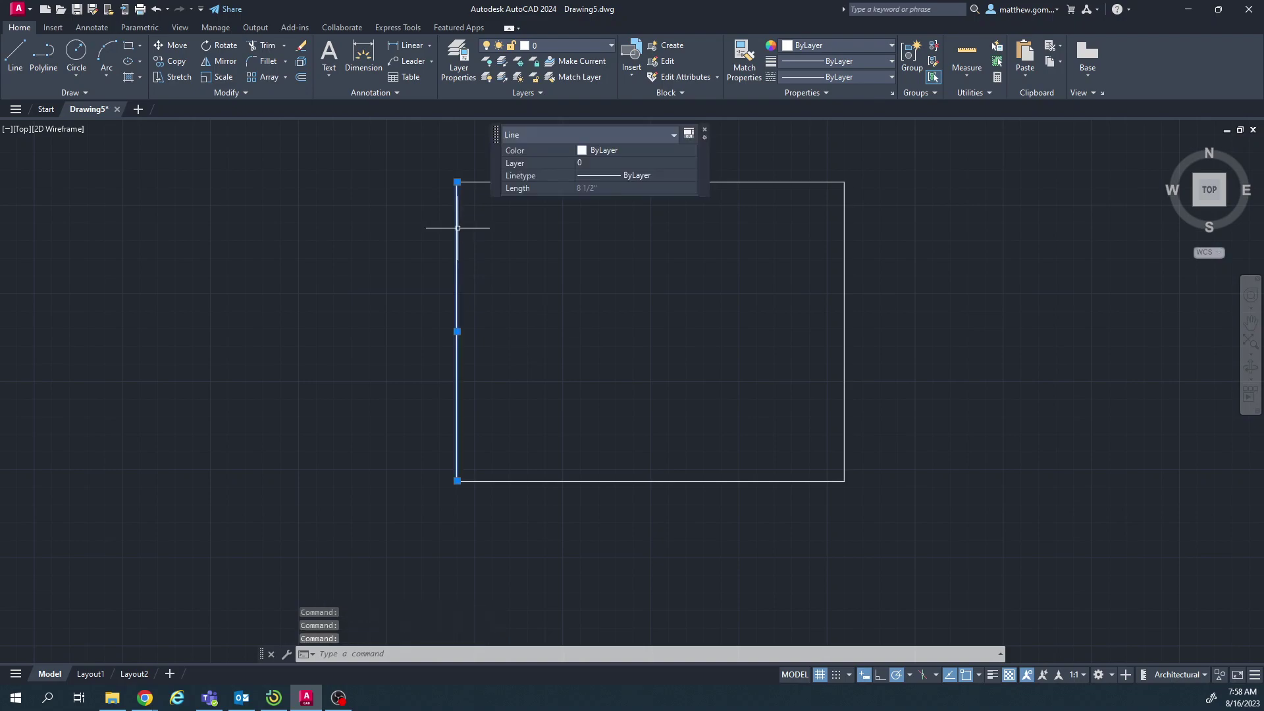
pyautogui.press('Escape')
pyautogui.click(512, 182)
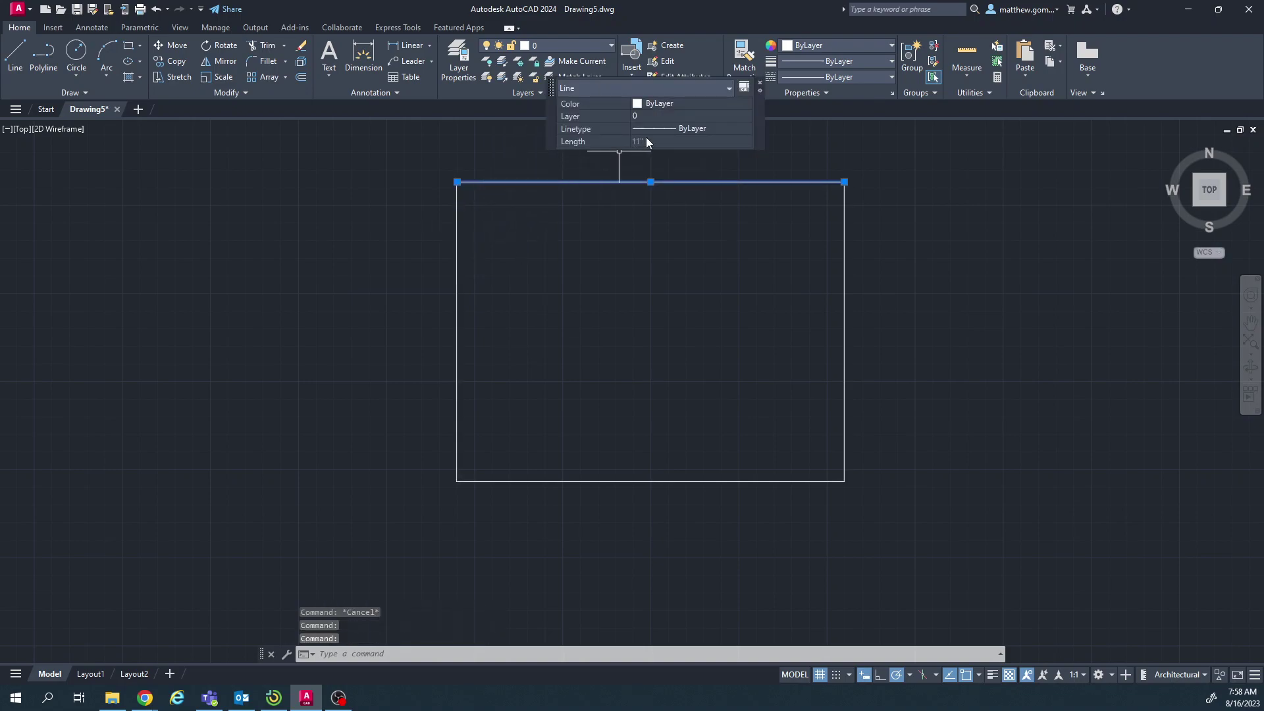
pyautogui.press('Escape')
pyautogui.click(458, 212)
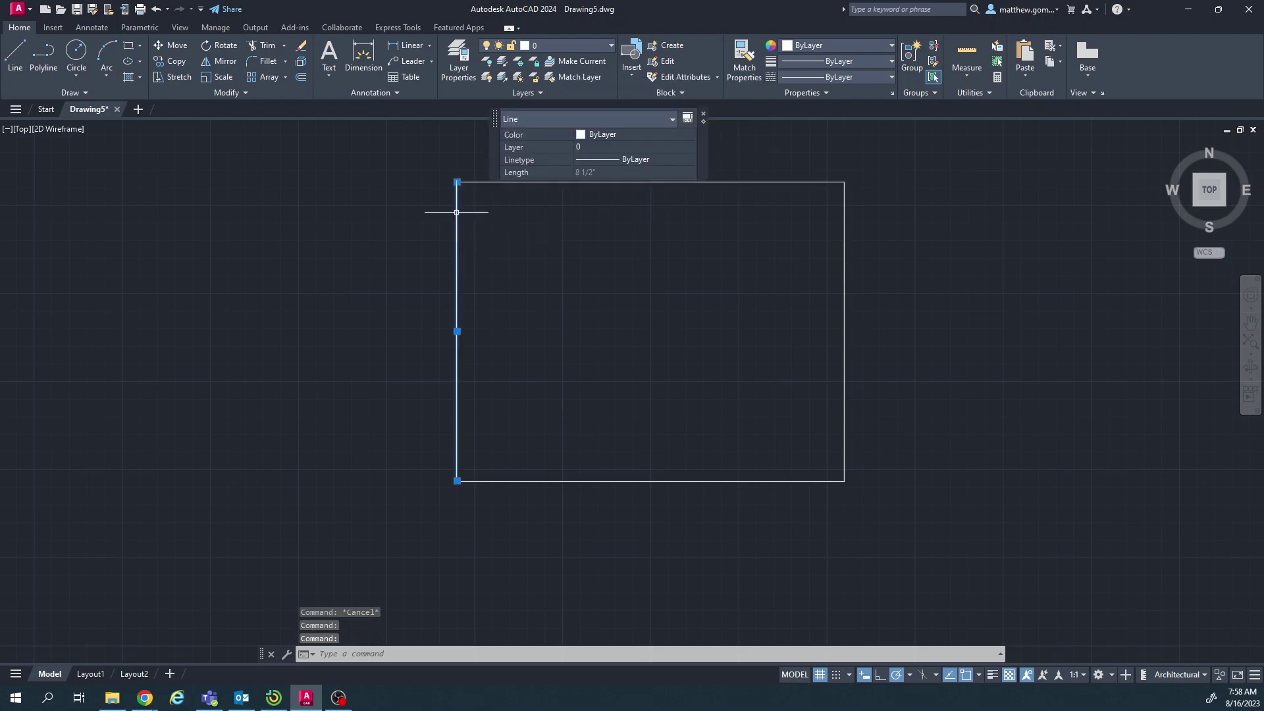
pyautogui.press('Escape')
pyautogui.moveTo(609, 249); pyautogui.dragTo(562, 265, button='middle')
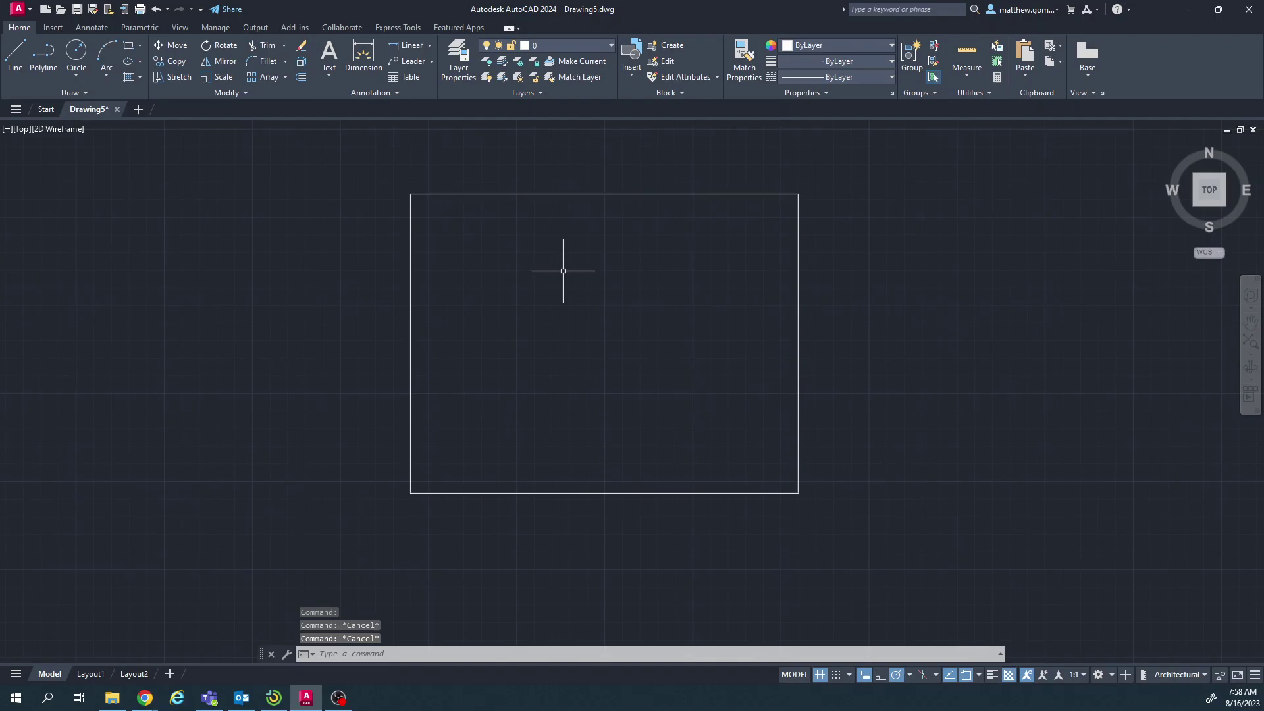
pyautogui.hotkey('alt', 'Tab')
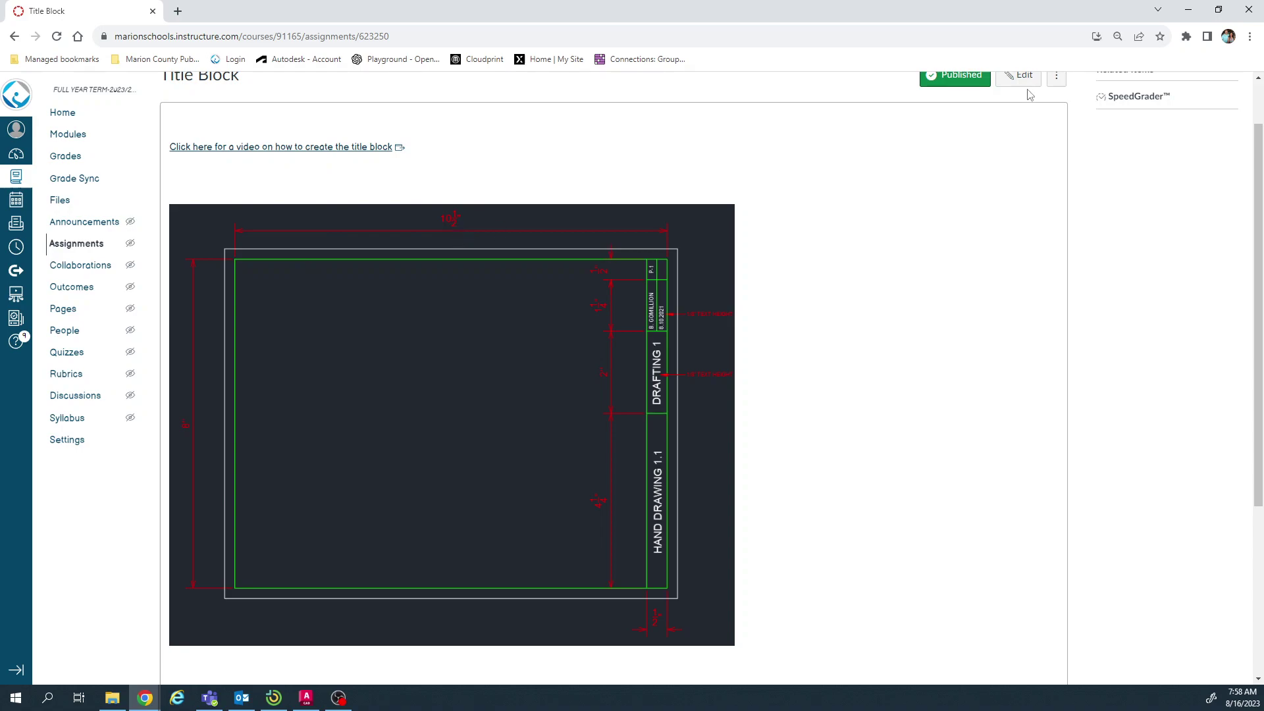
# Step: Look over the Canvas example image, then minimize Chrome to get back to Drawing5
pyautogui.click(1188, 9)
# Step: Select all four rectangle edges and JOIN them into a single polyline
pyautogui.moveTo(615, 302); pyautogui.dragTo(568, 303, button='middle')
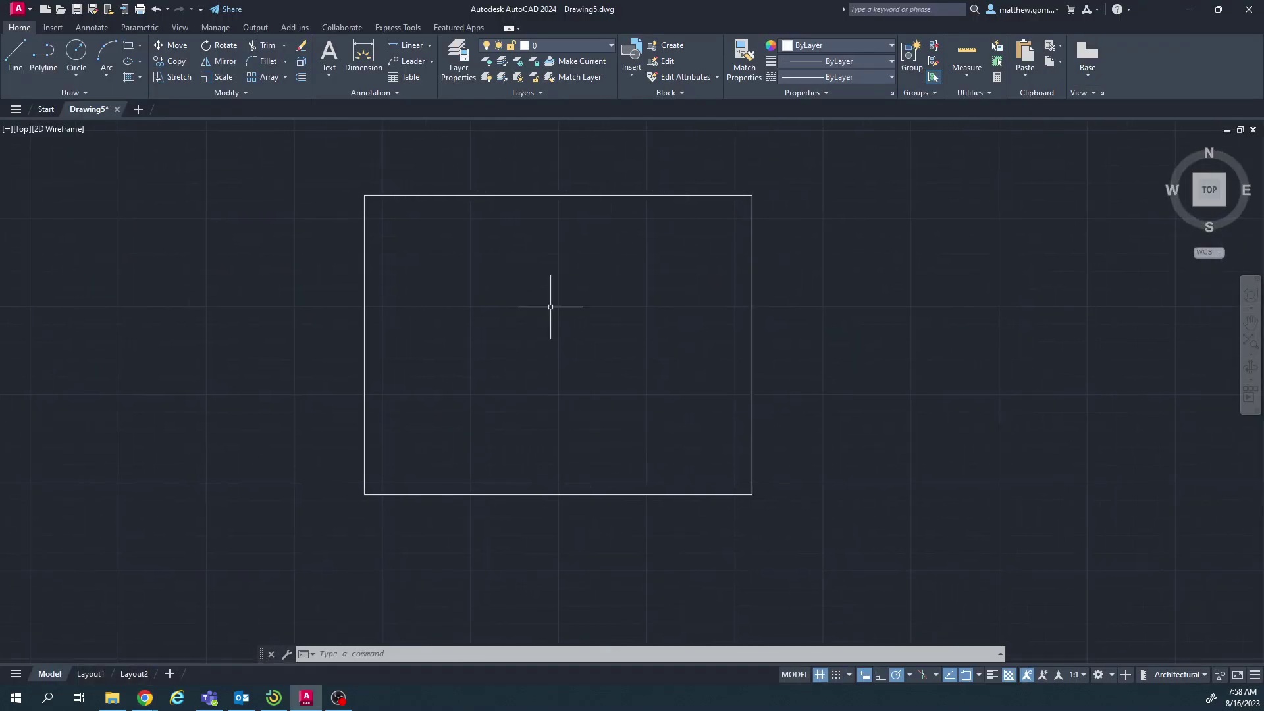
pyautogui.click(750, 451)
pyautogui.click(690, 188)
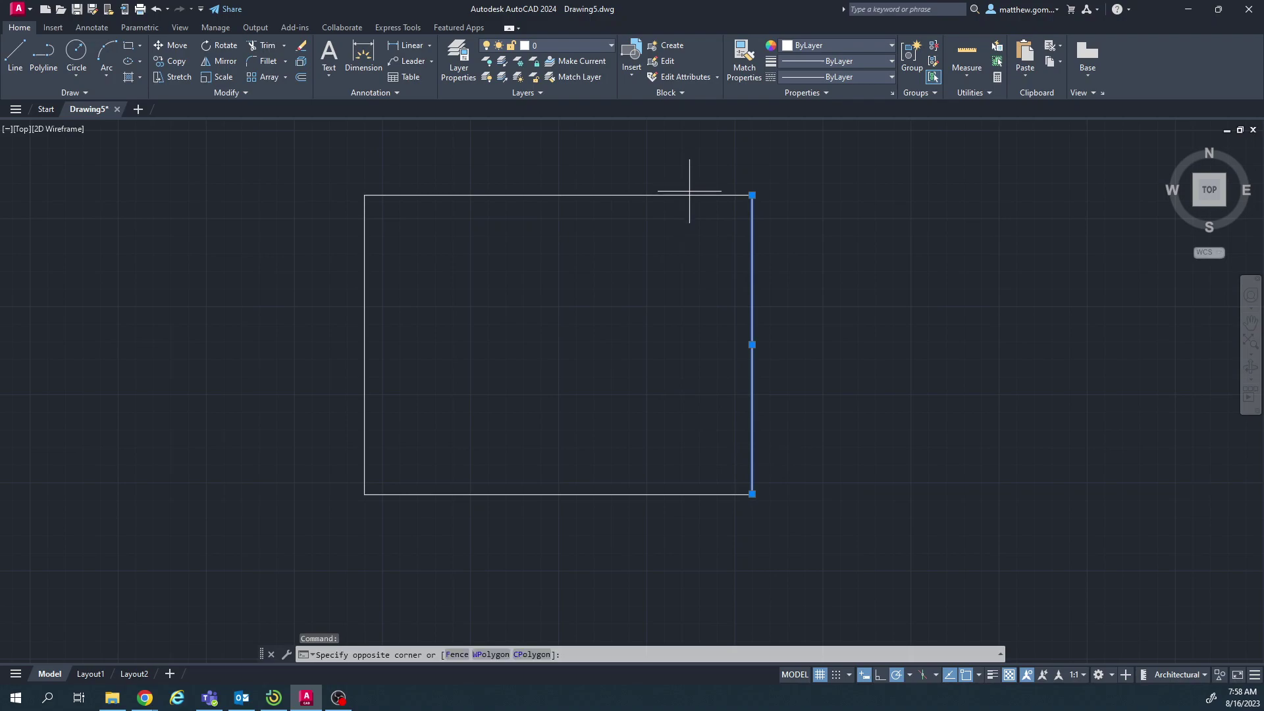
pyautogui.click(680, 198)
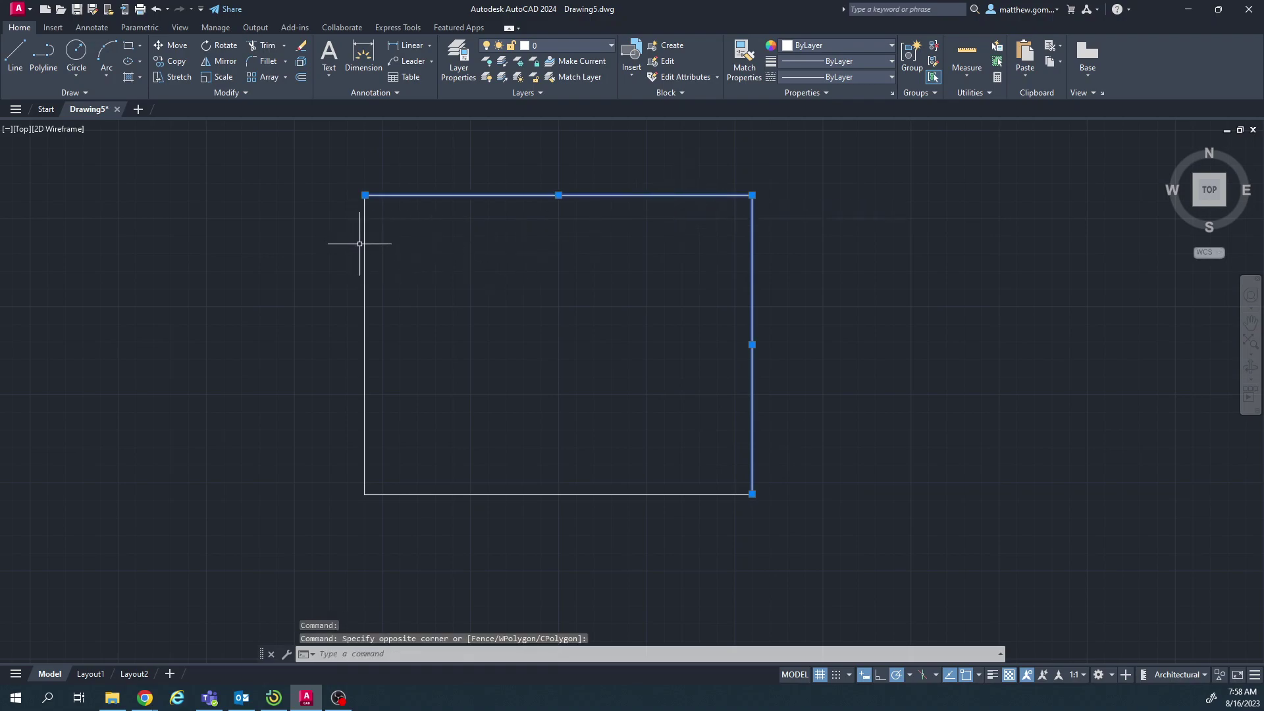
pyautogui.click(362, 245)
pyautogui.click(436, 494)
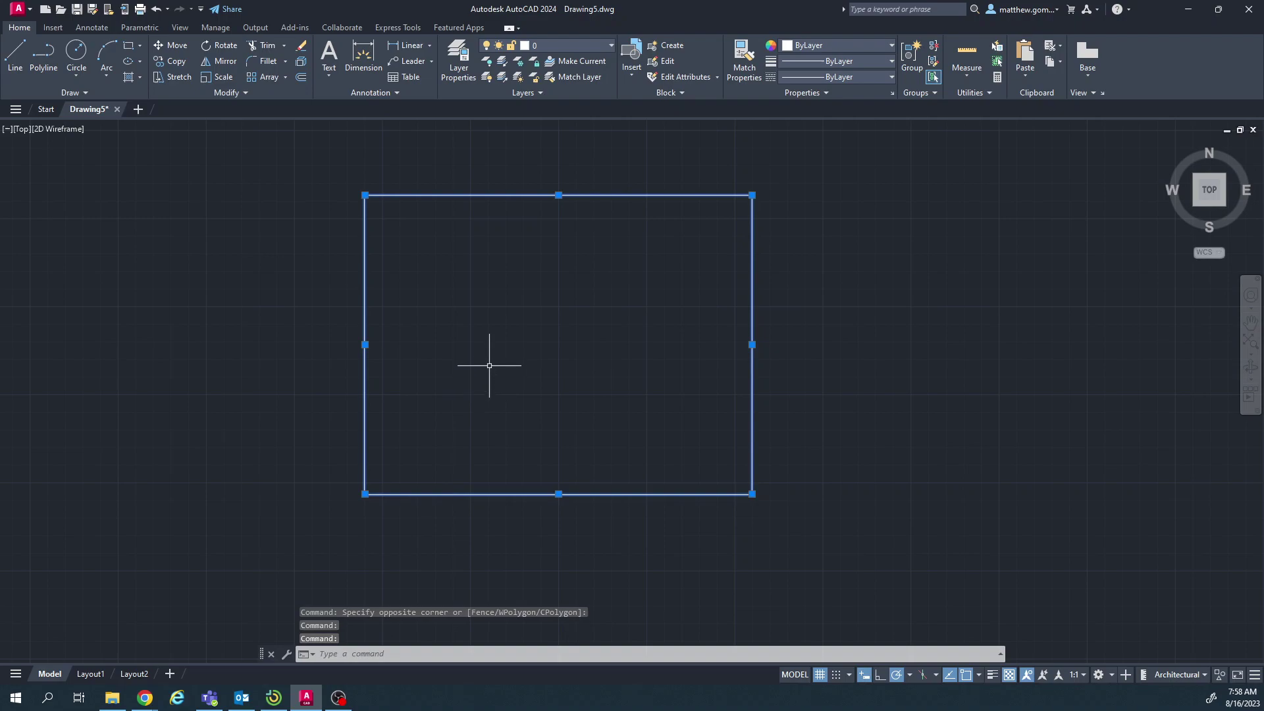
pyautogui.write('JOIN')
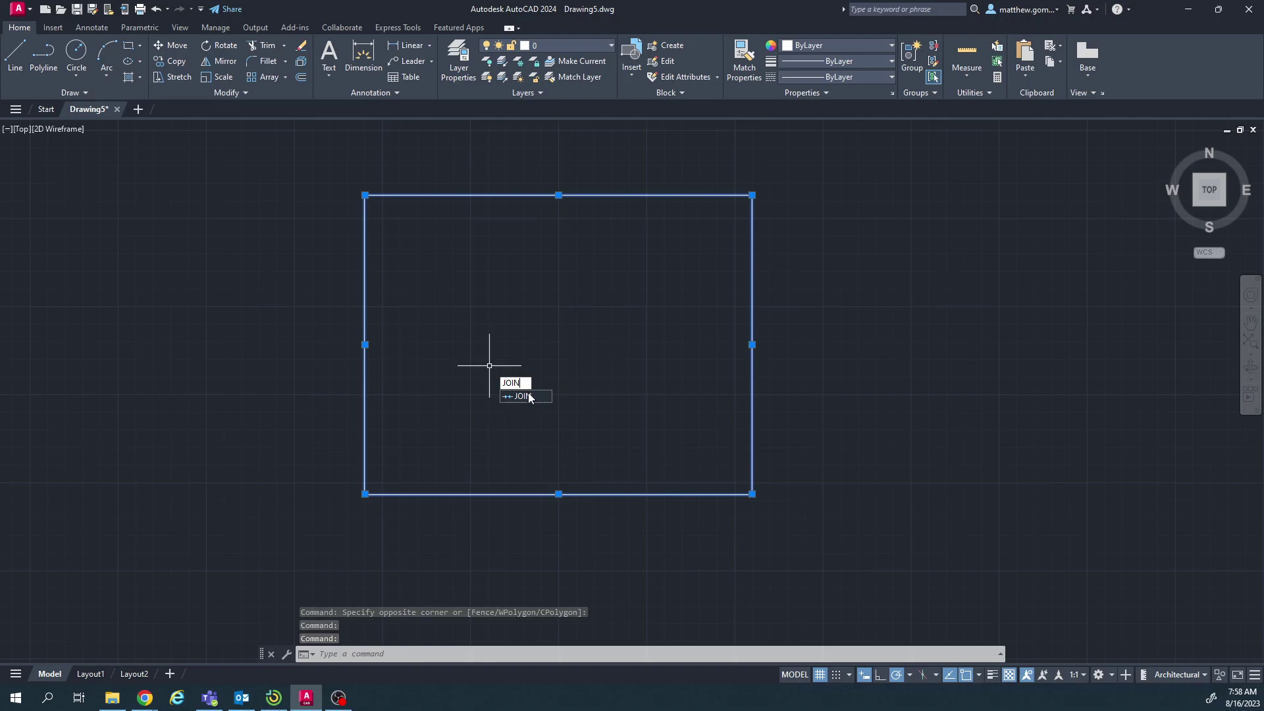
pyautogui.press('Return')
pyautogui.press('Return')
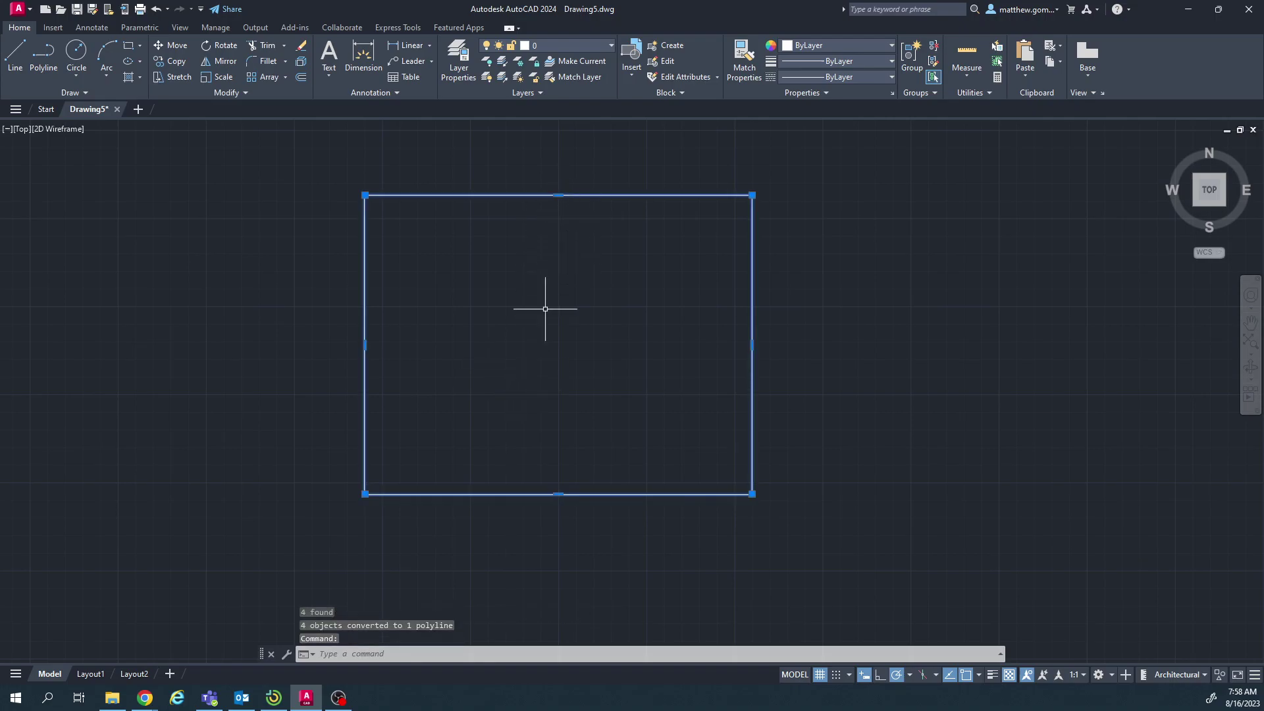
# Step: Reselect the rectangle to confirm it is now one object
pyautogui.press('Escape')
pyautogui.press('Escape')
pyautogui.click(758, 226)
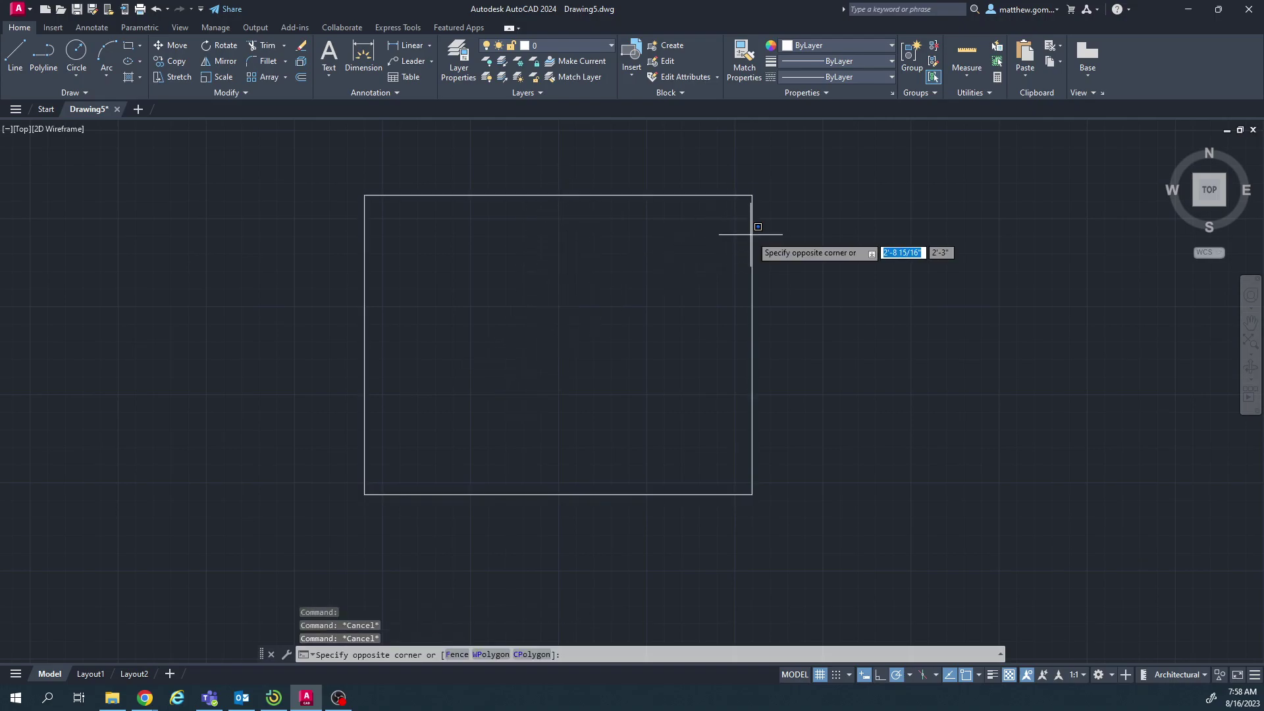
pyautogui.click(750, 233)
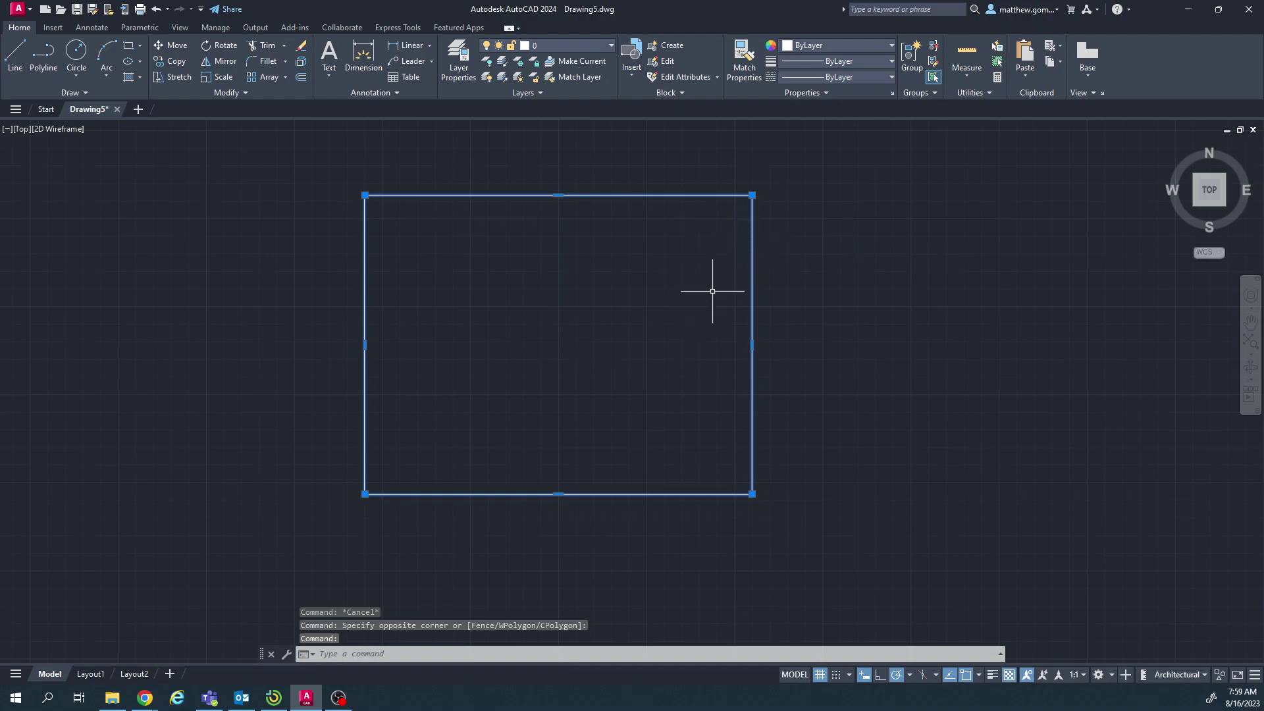
pyautogui.press('Escape')
pyautogui.click(751, 238)
pyautogui.press('Escape')
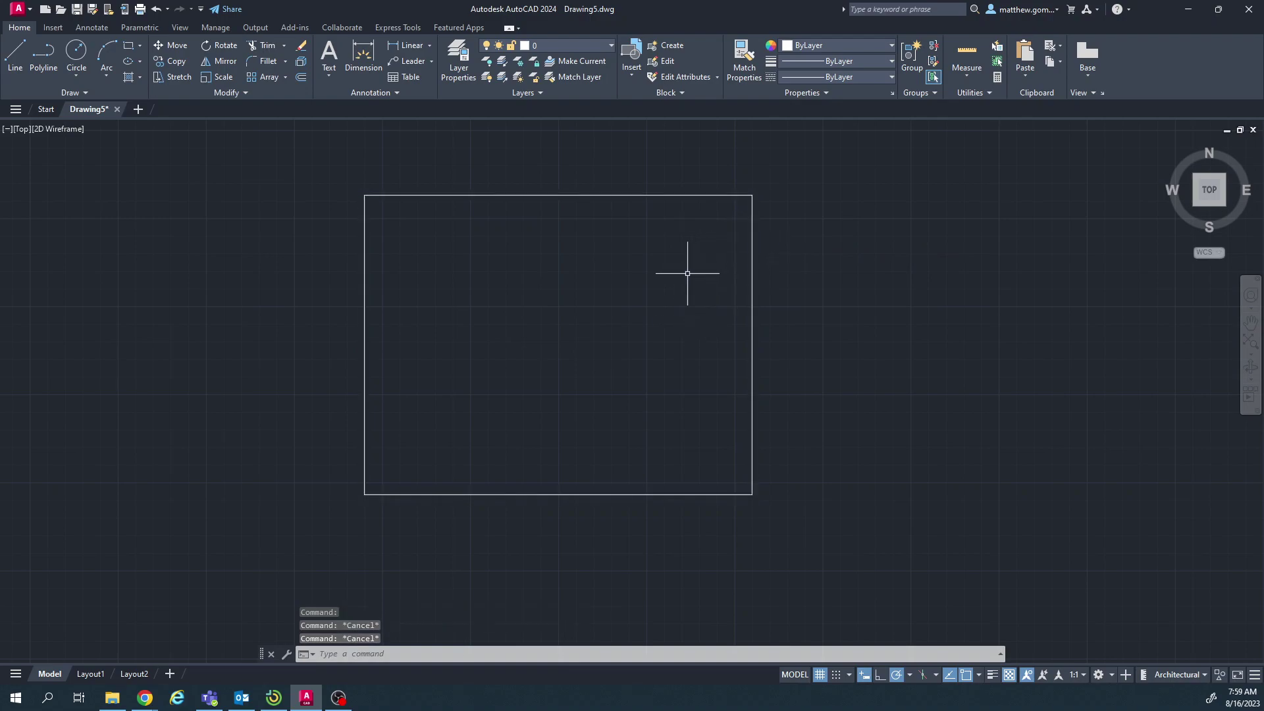
# Step: Offset the rectangle 1/4 inch inward to create the inner border
pyautogui.click(300, 81)
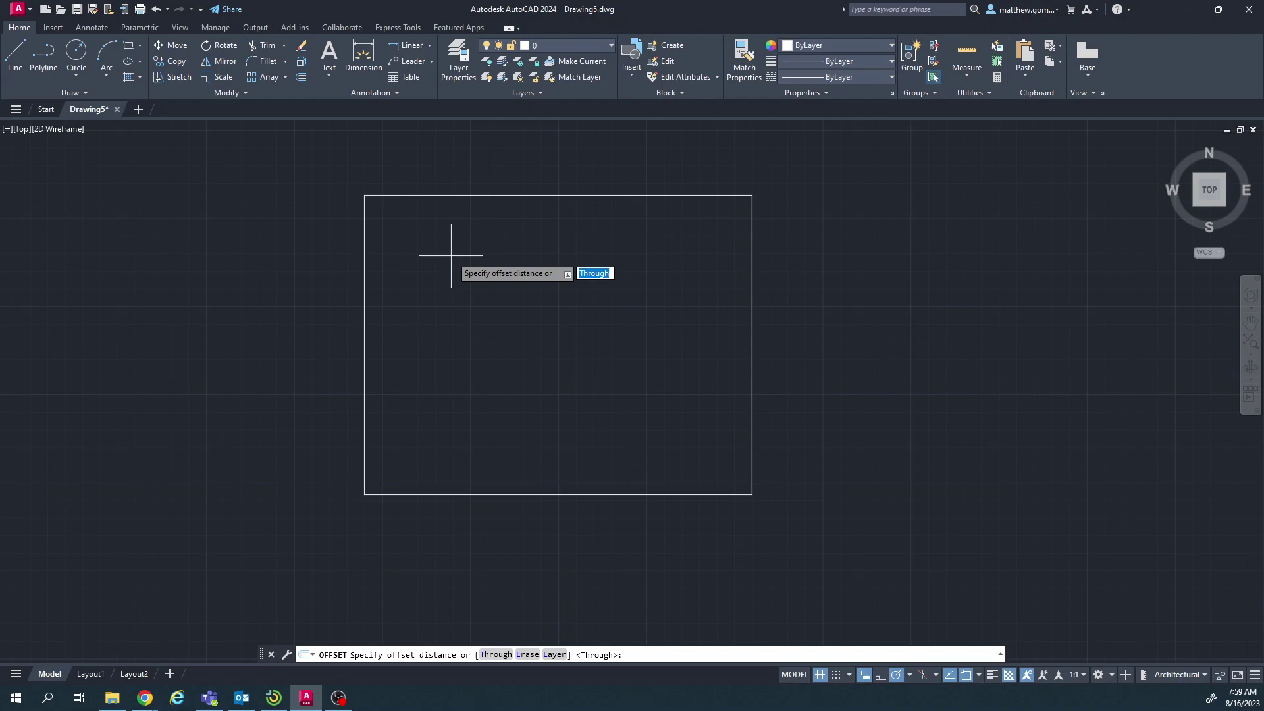
pyautogui.write('1/4')
pyautogui.press('Return')
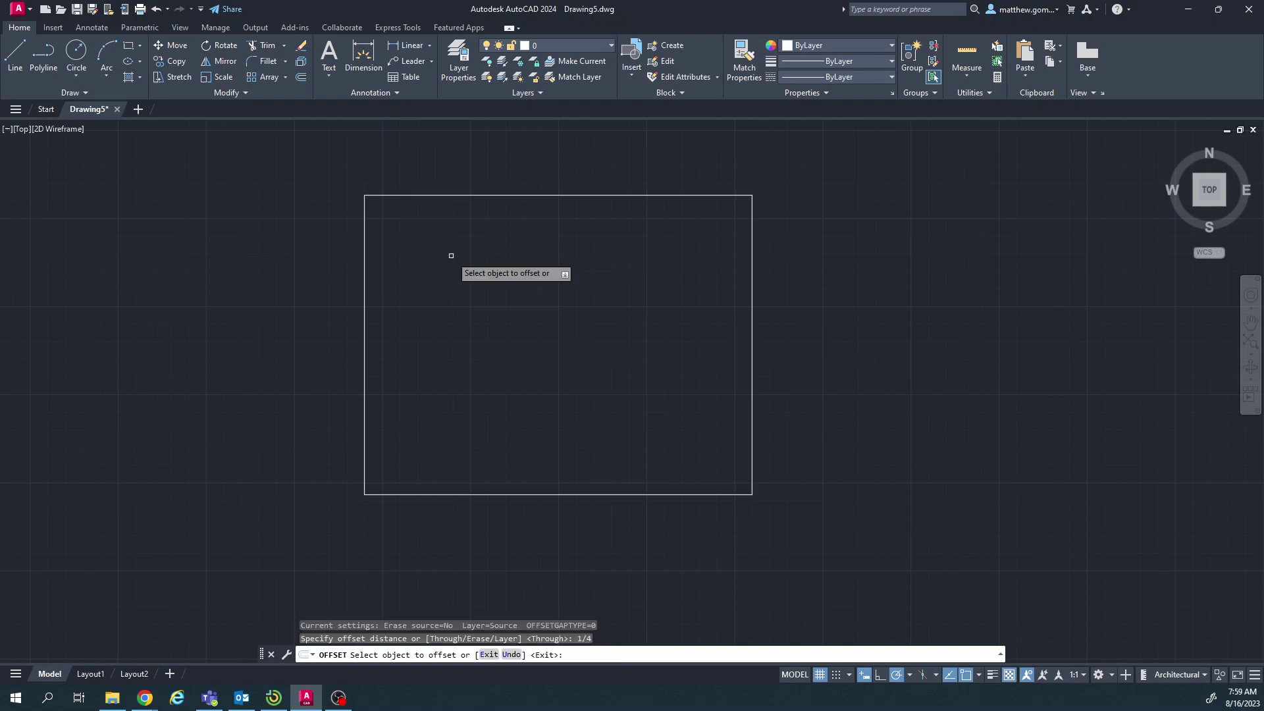
pyautogui.click(467, 194)
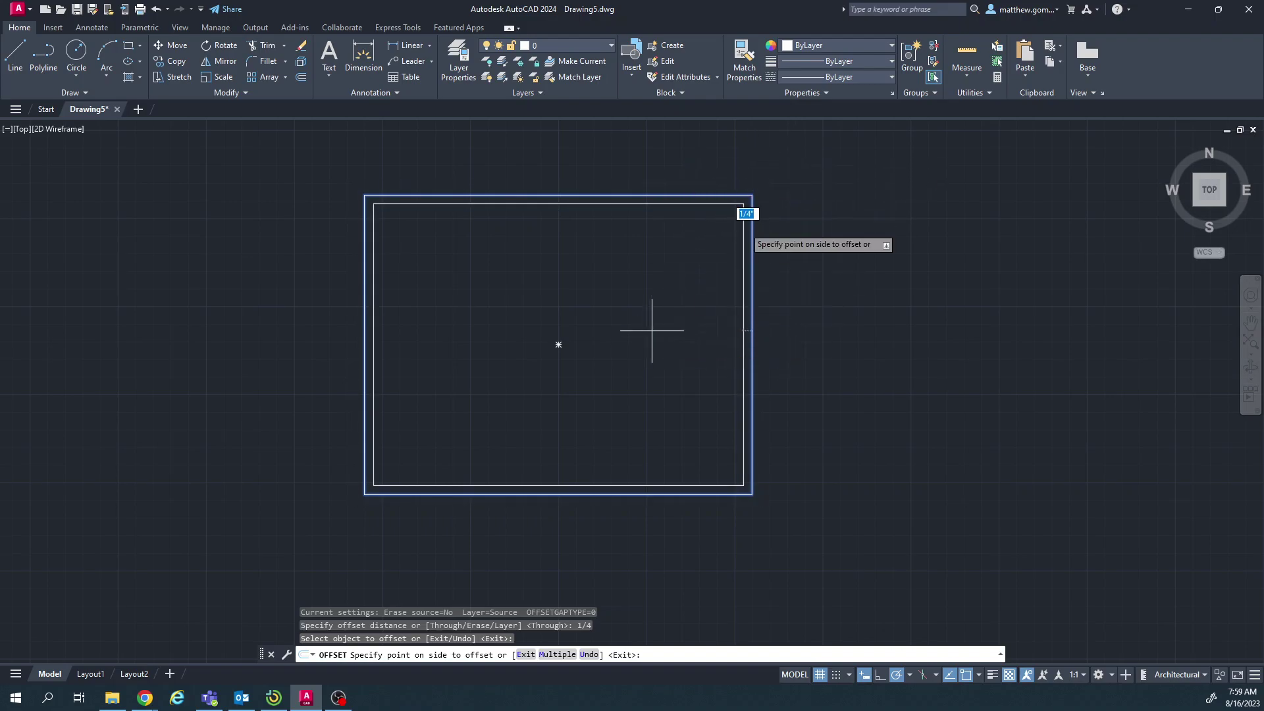
pyautogui.click(658, 273)
pyautogui.press('Escape')
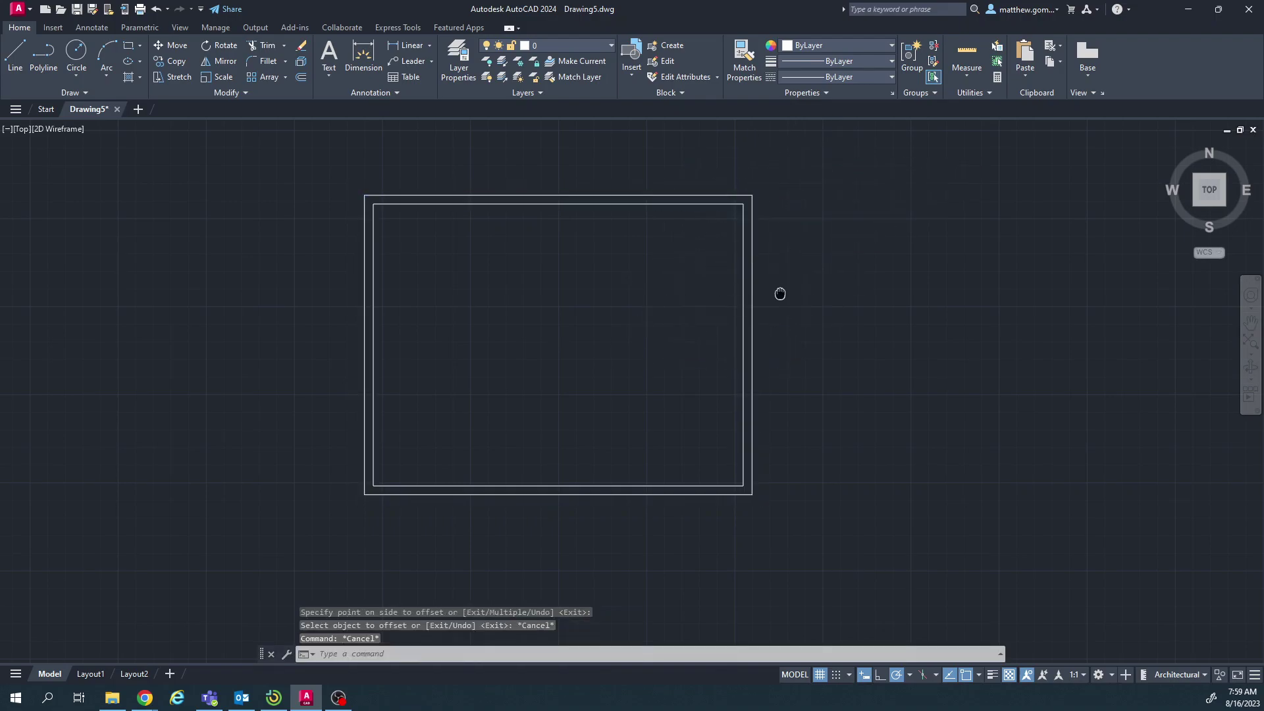
# Step: Draw a vertical line to the right of the border with L
pyautogui.moveTo(780, 293); pyautogui.dragTo(474, 297, button='middle')
pyautogui.write('l')
pyautogui.press('Return')
pyautogui.click(670, 228)
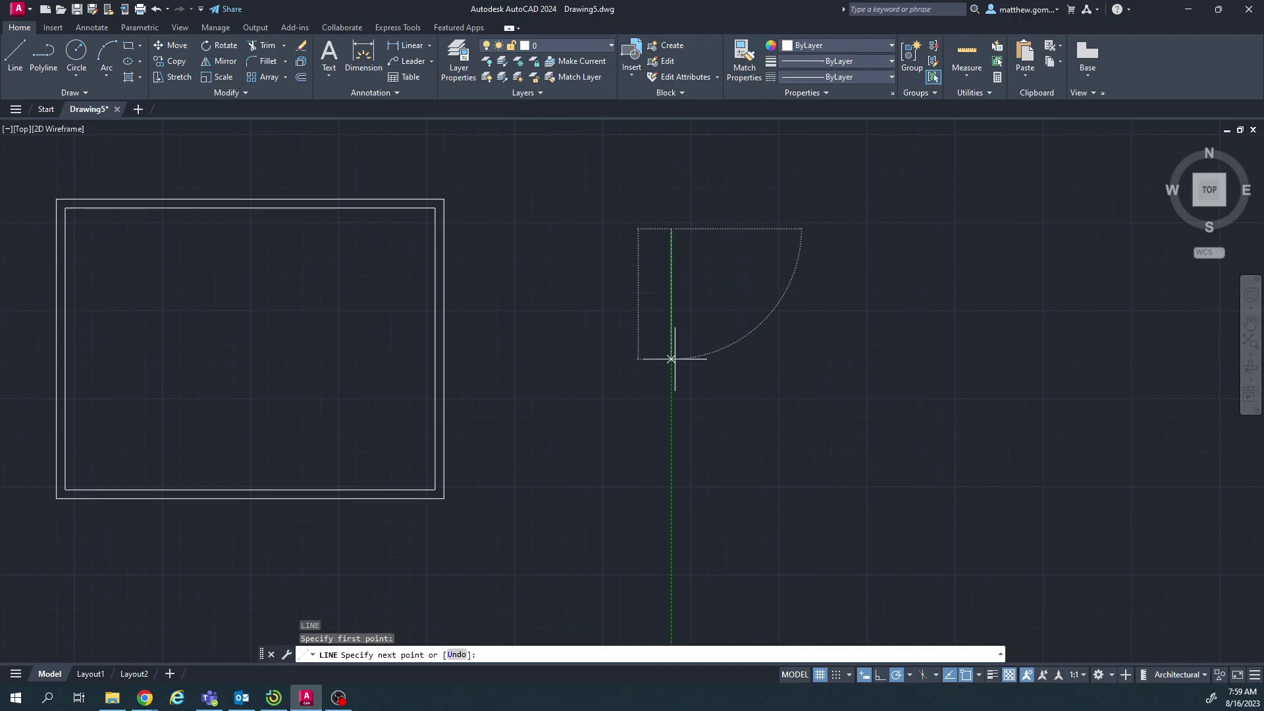
pyautogui.click(670, 358)
pyautogui.press('Escape')
pyautogui.press('Escape')
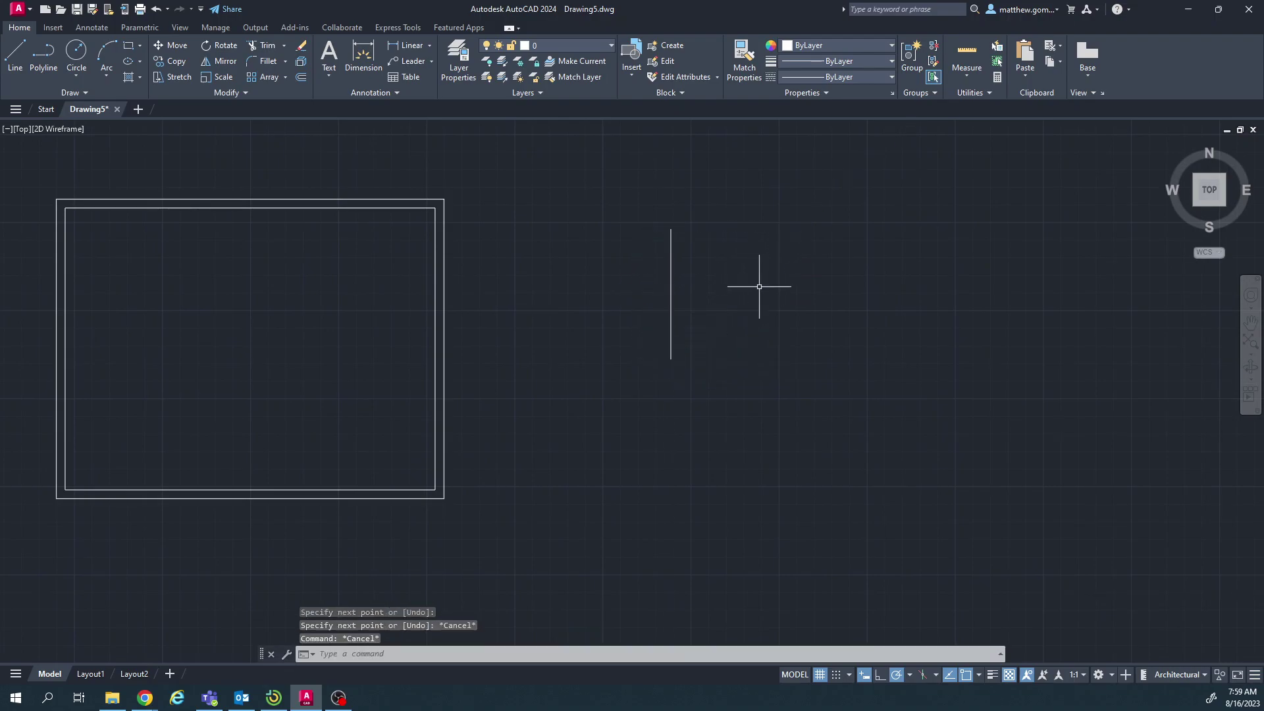
# Step: Offset the line at 1/4 inch: five copies right and four left, making ten lines
pyautogui.click(302, 77)
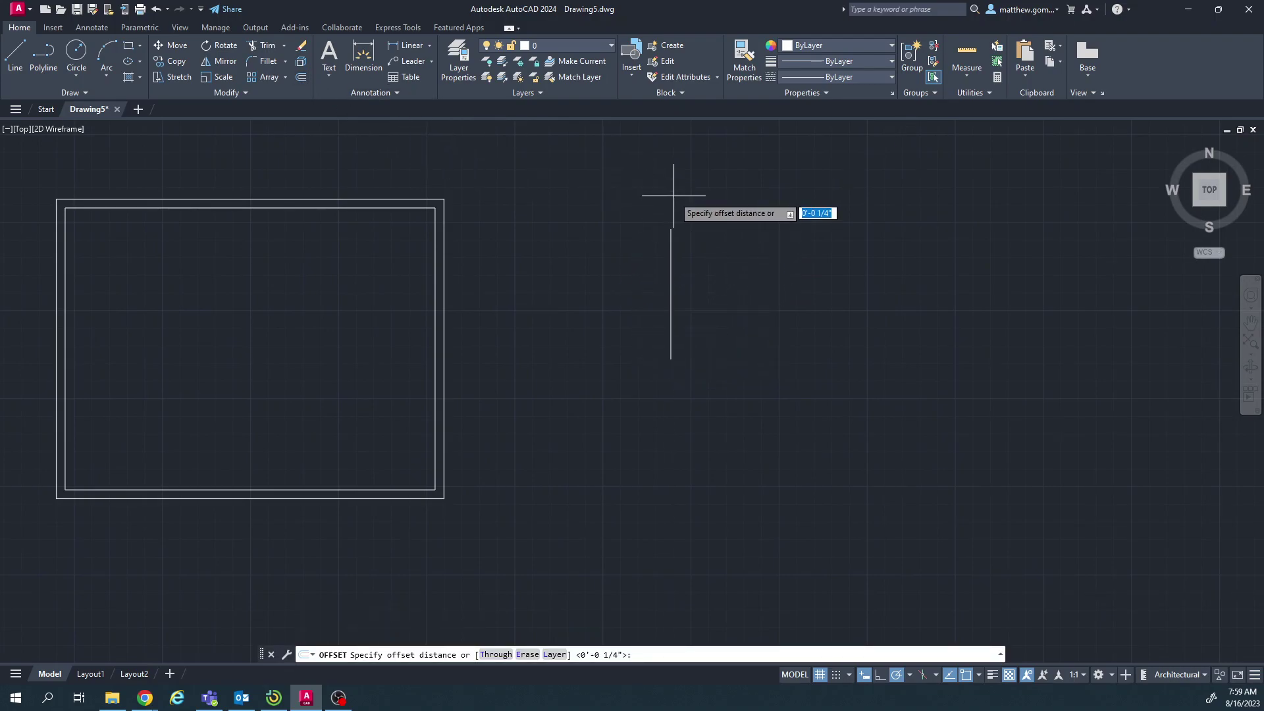
pyautogui.press('Return')
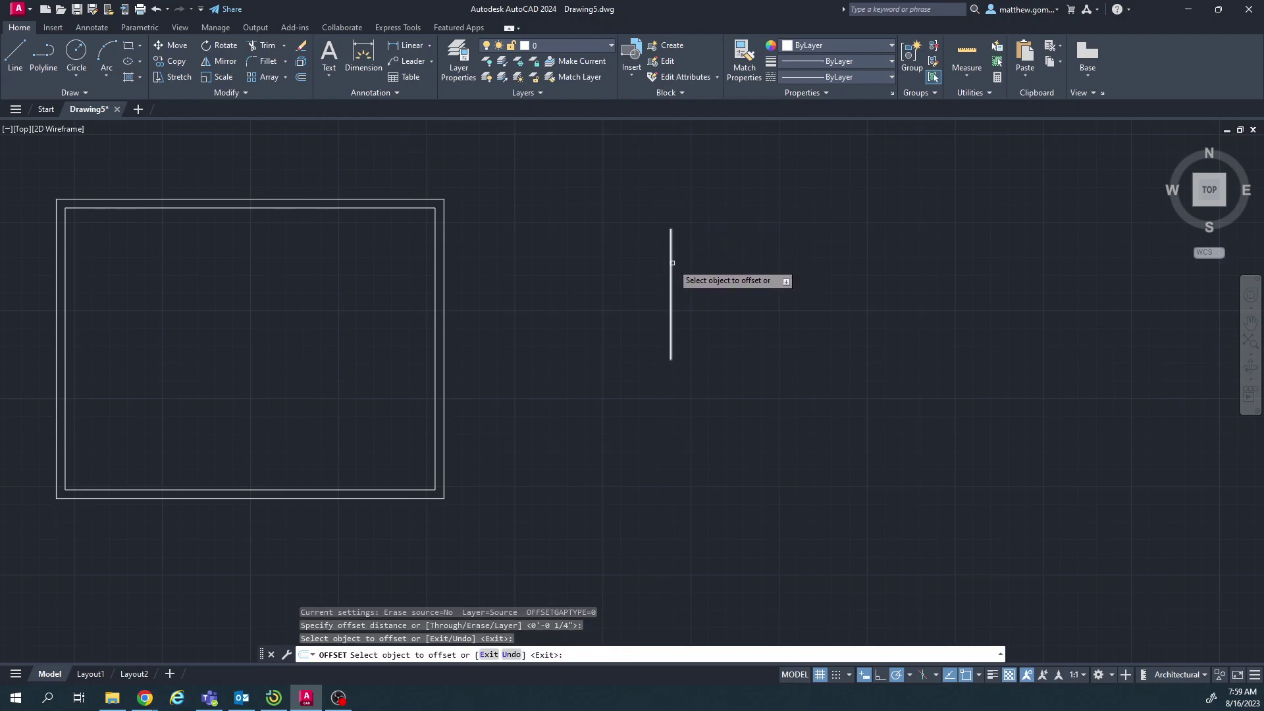
pyautogui.click(672, 263)
pyautogui.click(724, 257)
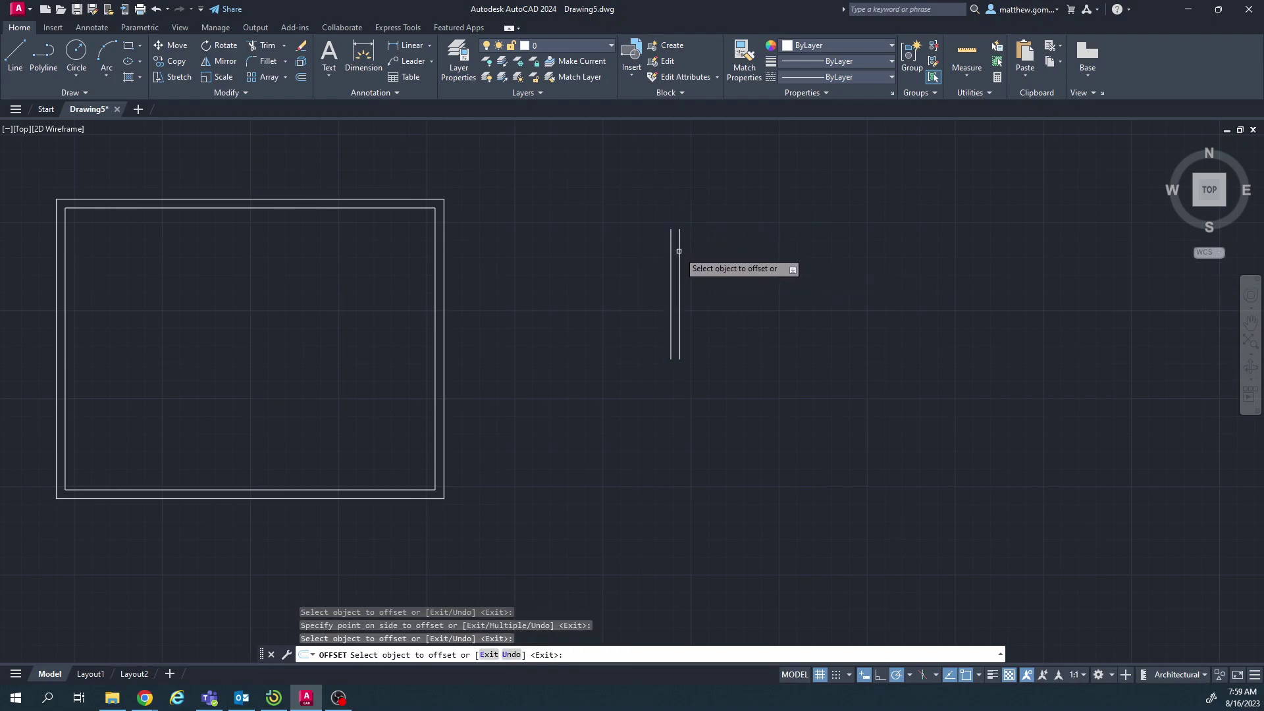
pyautogui.click(678, 250)
pyautogui.click(711, 253)
pyautogui.click(688, 252)
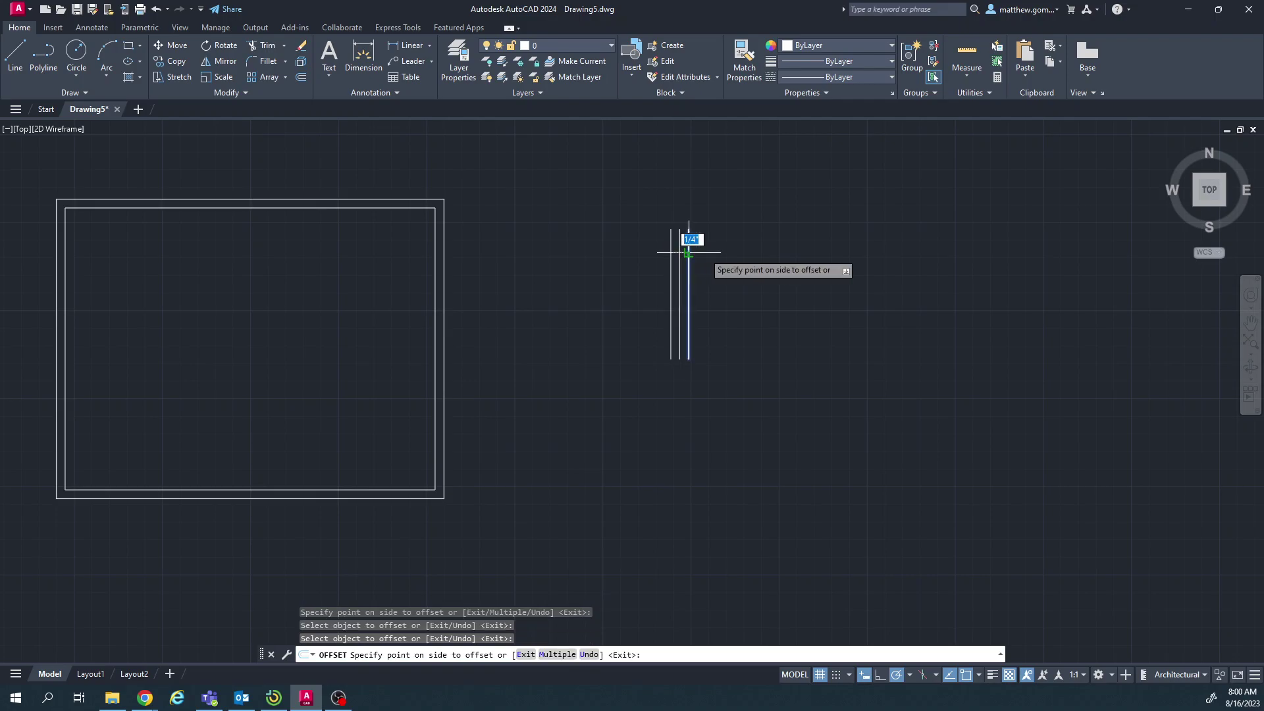
pyautogui.click(699, 253)
pyautogui.click(697, 252)
pyautogui.click(705, 251)
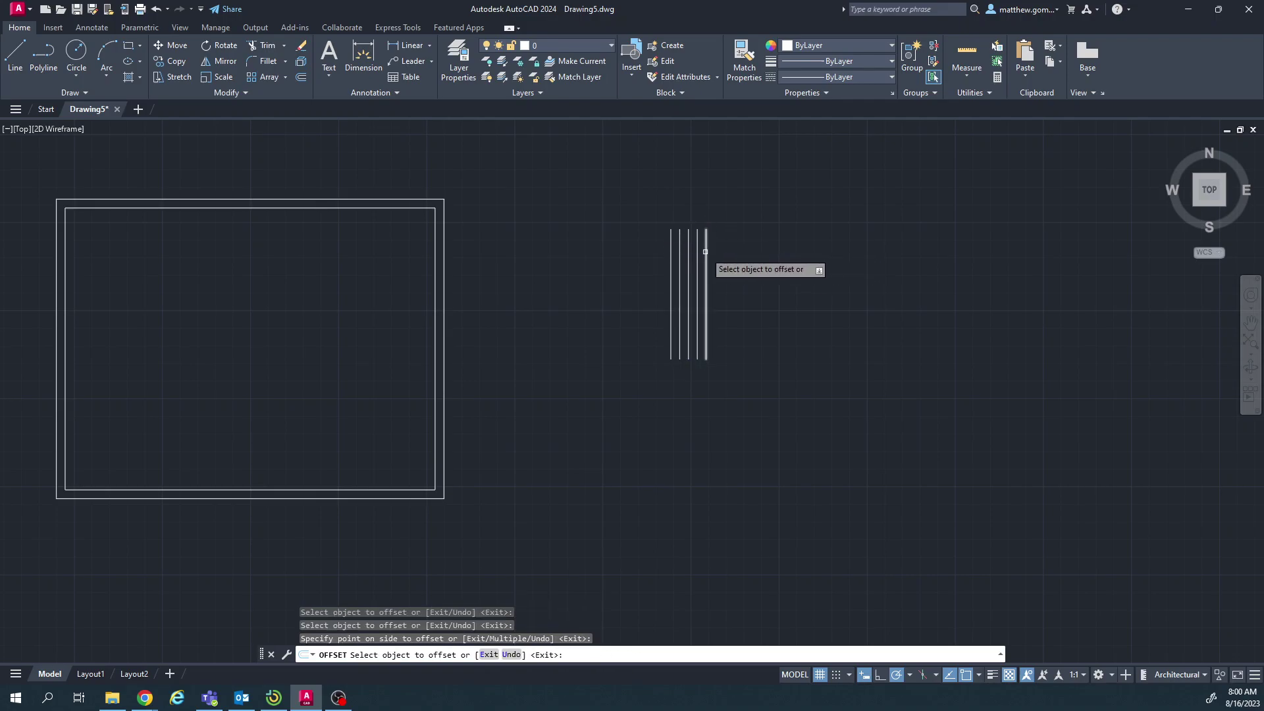
pyautogui.click(705, 251)
pyautogui.click(747, 254)
pyautogui.click(671, 252)
pyautogui.click(660, 254)
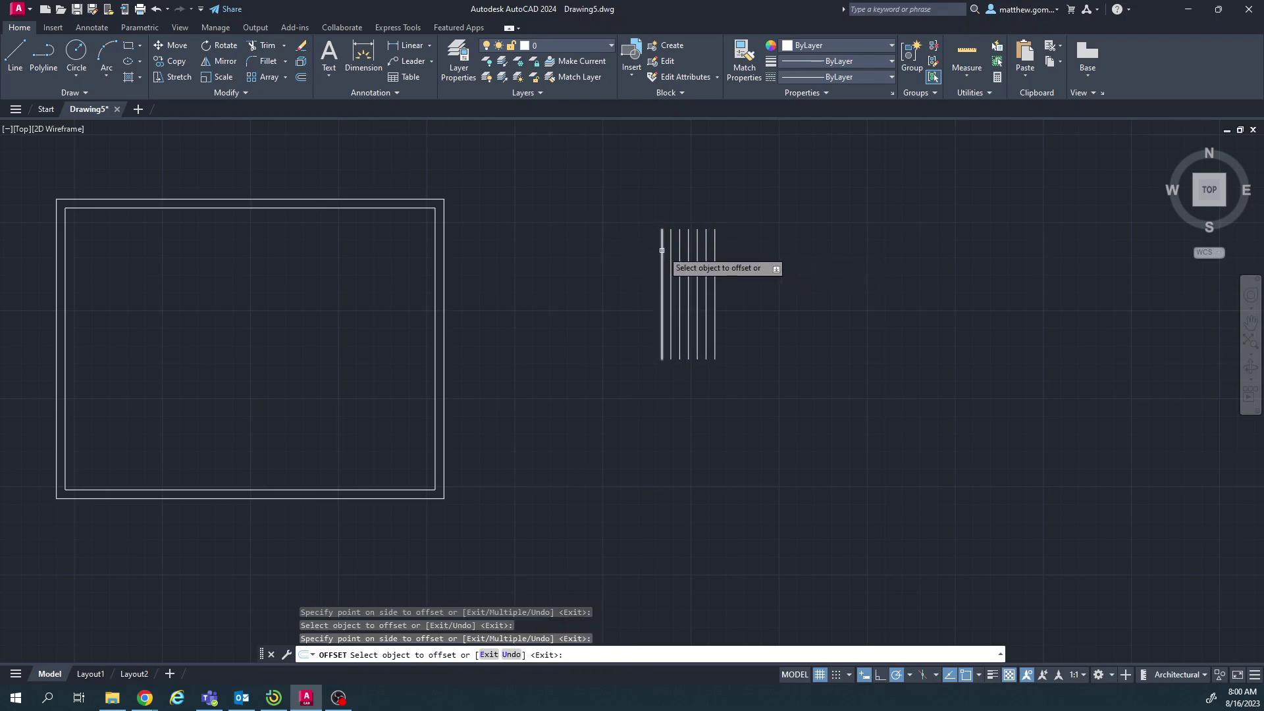
pyautogui.click(662, 251)
pyautogui.click(649, 254)
pyautogui.click(653, 252)
pyautogui.click(632, 258)
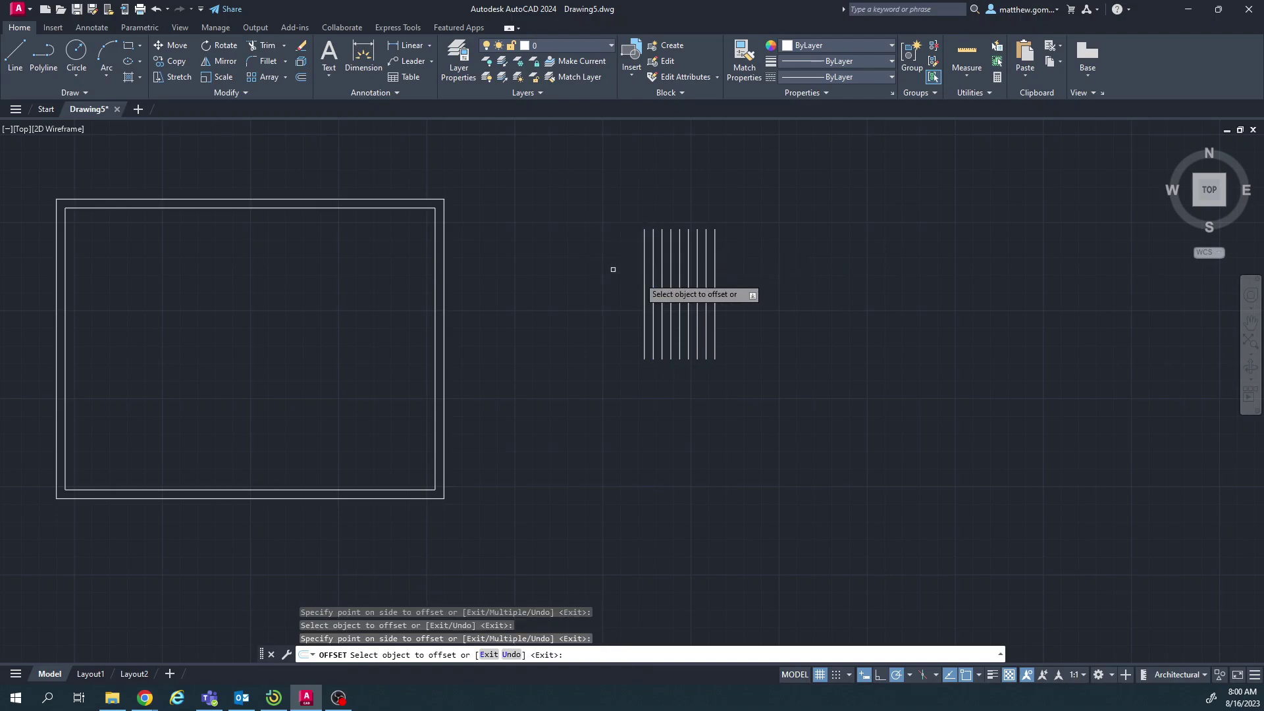
pyautogui.click(644, 277)
pyautogui.click(626, 263)
pyautogui.press('Escape')
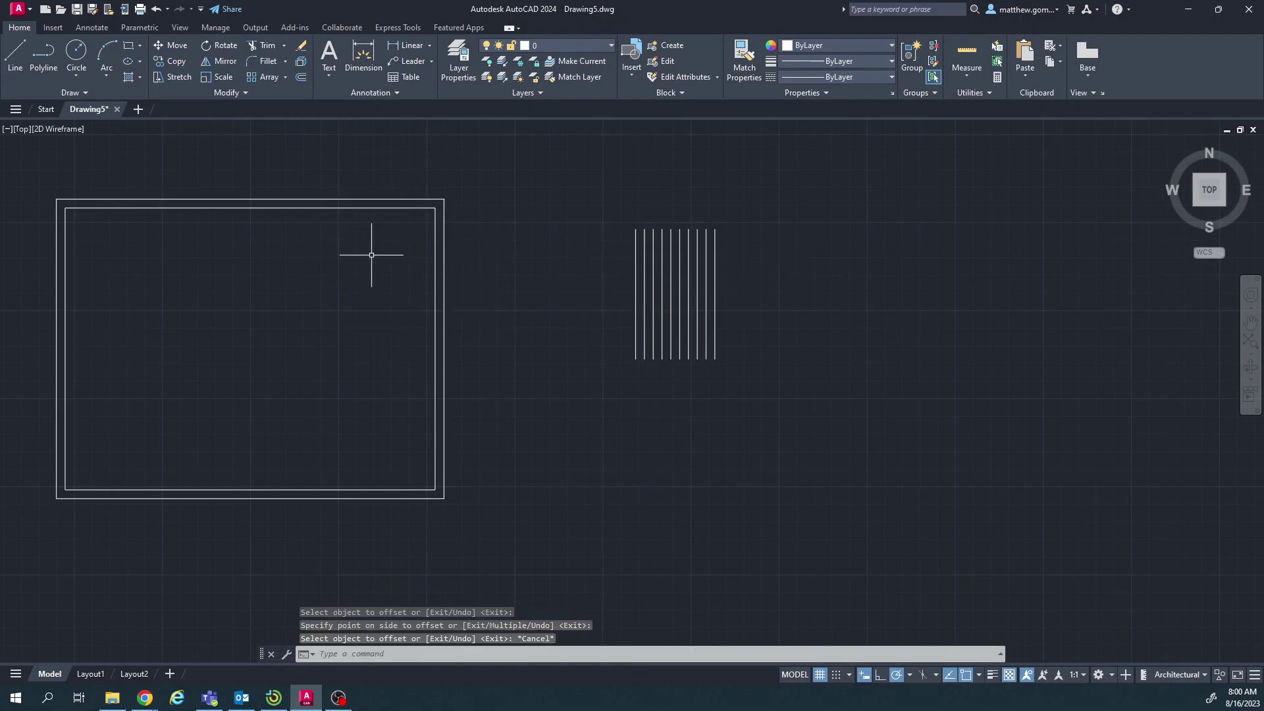
pyautogui.click(559, 185)
# Step: Erase the ten vertical lines and re-centre the border
pyautogui.click(781, 397)
pyautogui.press('Delete')
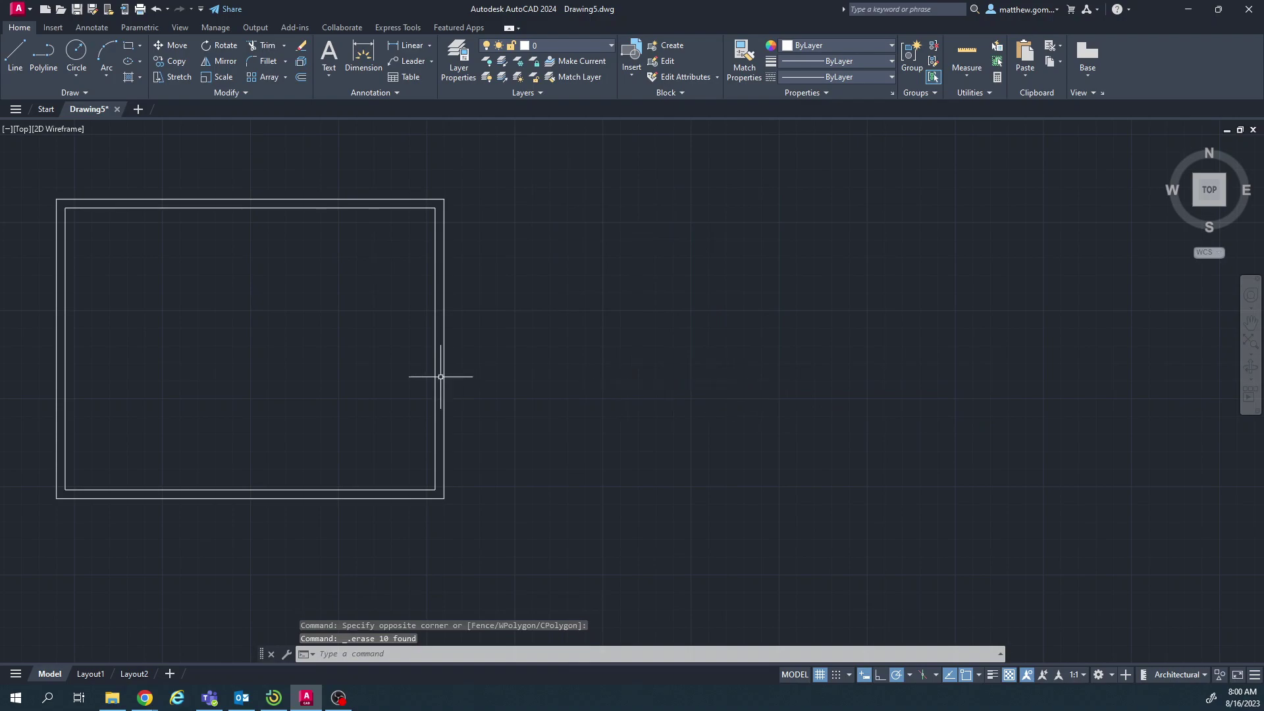
pyautogui.moveTo(440, 376)
pyautogui.mouseDown(button='middle')
pyautogui.moveTo(499, 356)
pyautogui.moveTo(745, 353)
pyautogui.mouseUp(button='middle')
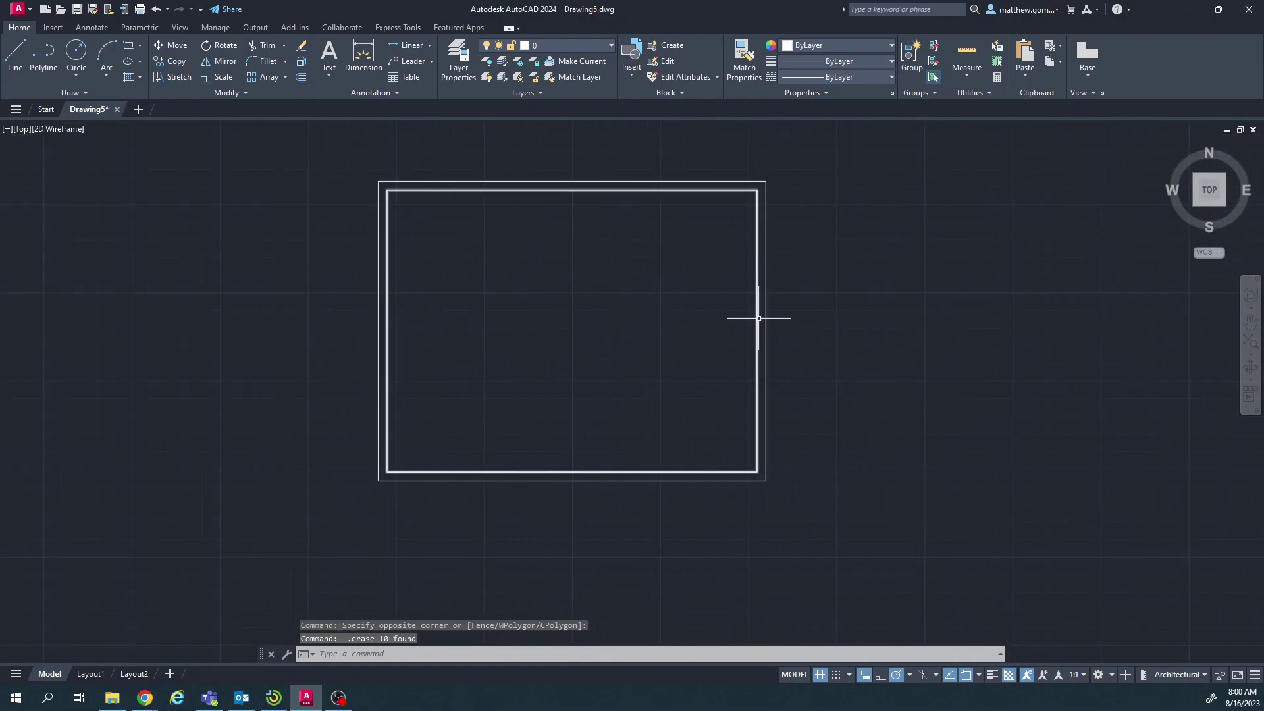
# Step: Set the inner border rectangle's color to Green in Properties, then bring up the Canvas page
pyautogui.click(758, 318)
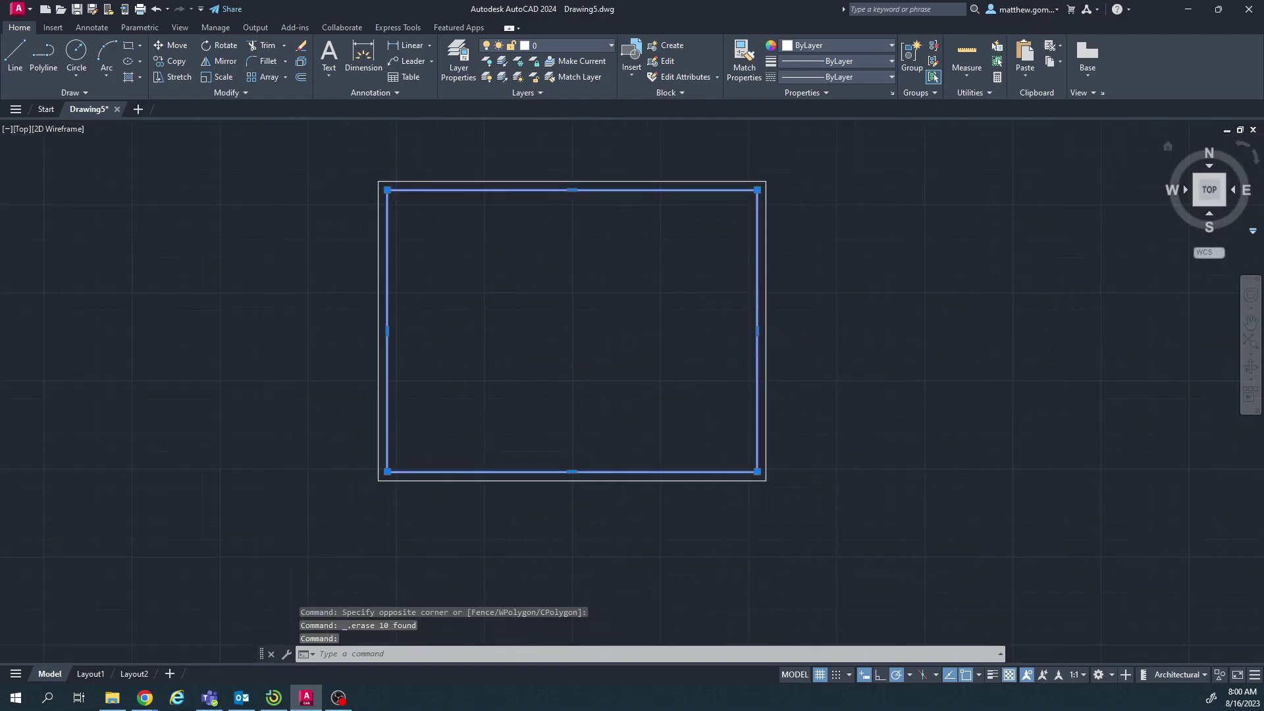
pyautogui.hotkey('alt', 'Tab')
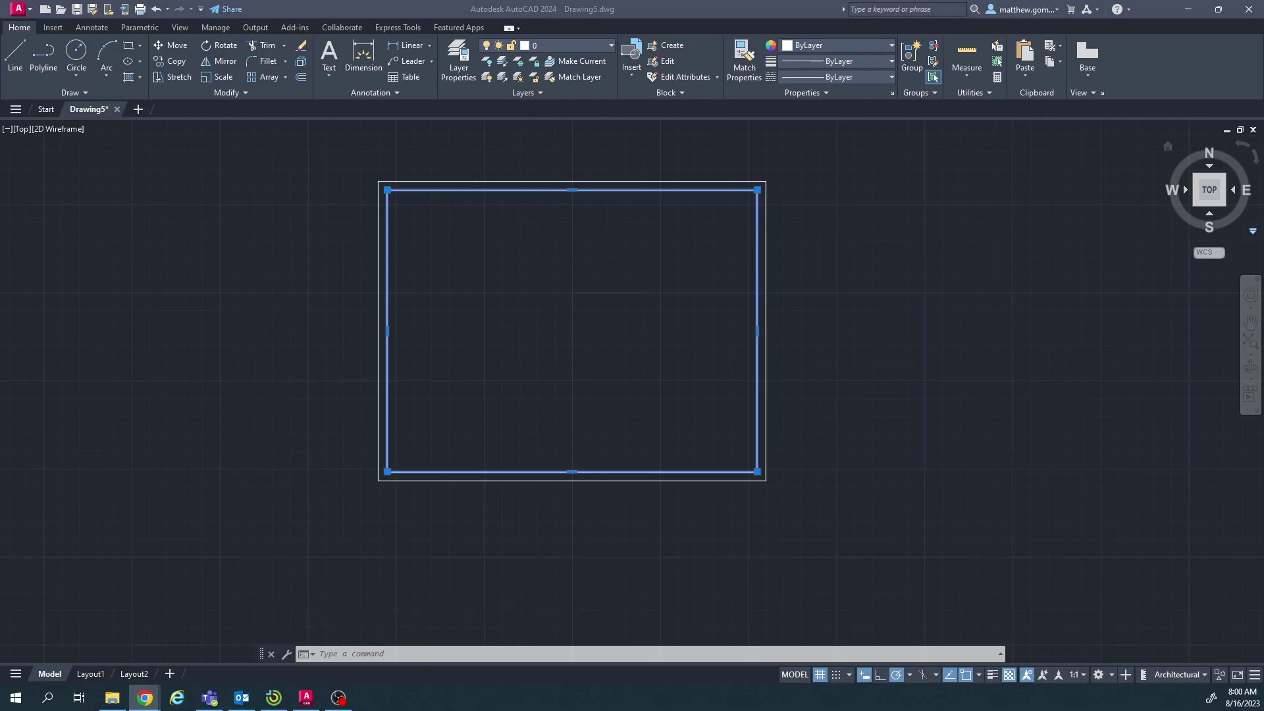
pyautogui.hotkey('alt', 'Tab')
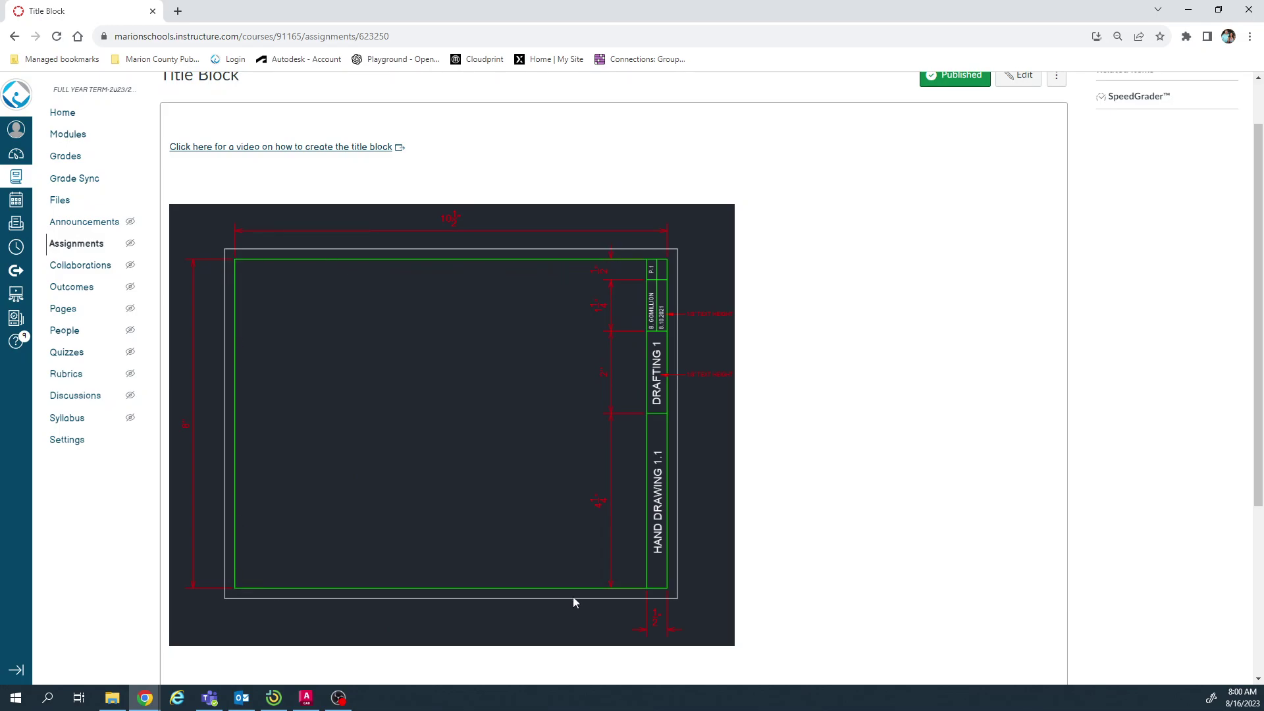
pyautogui.hotkey('alt', 'Tab')
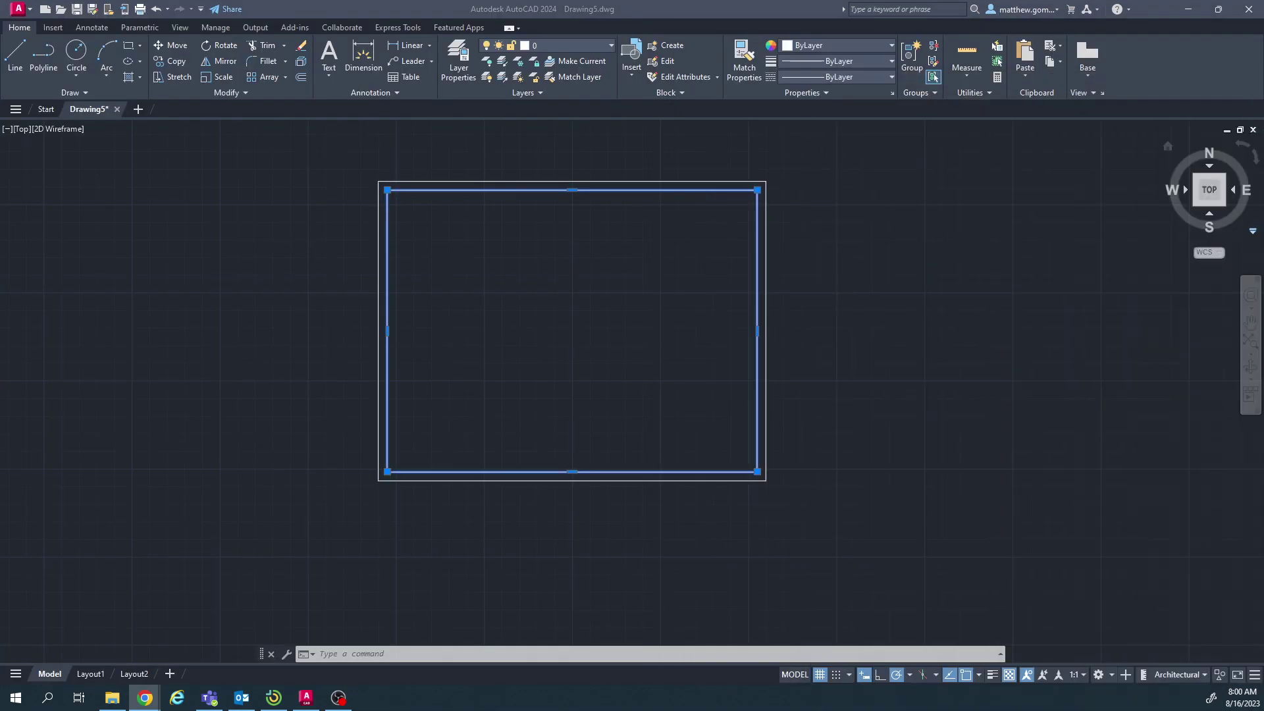
pyautogui.press('Escape')
pyautogui.press('Escape')
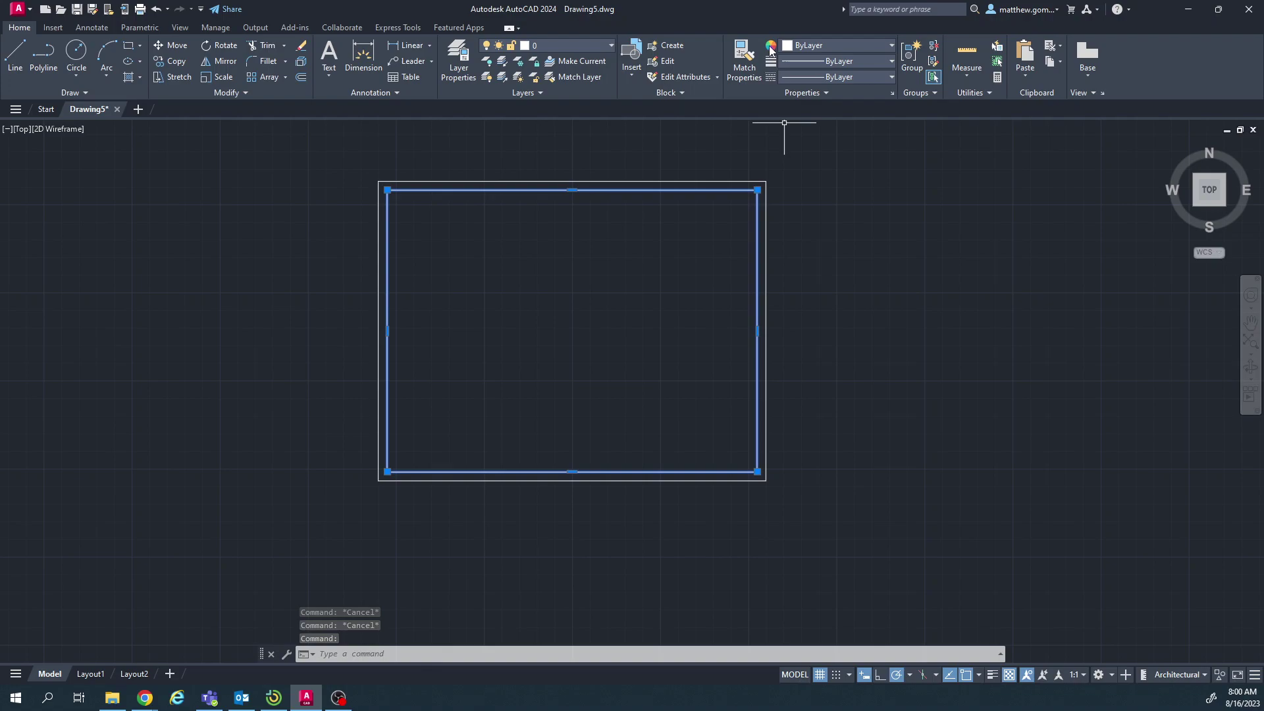
pyautogui.click(816, 44)
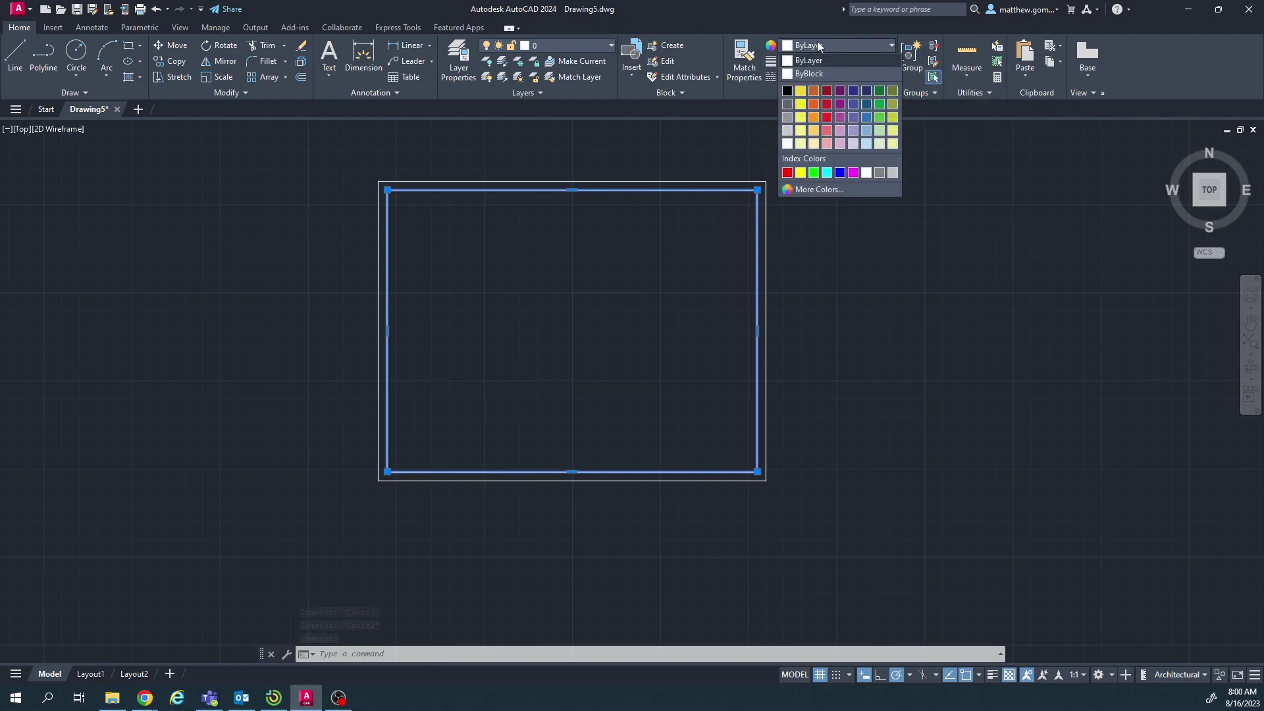
pyautogui.click(814, 172)
pyautogui.press('Escape')
pyautogui.press('Escape')
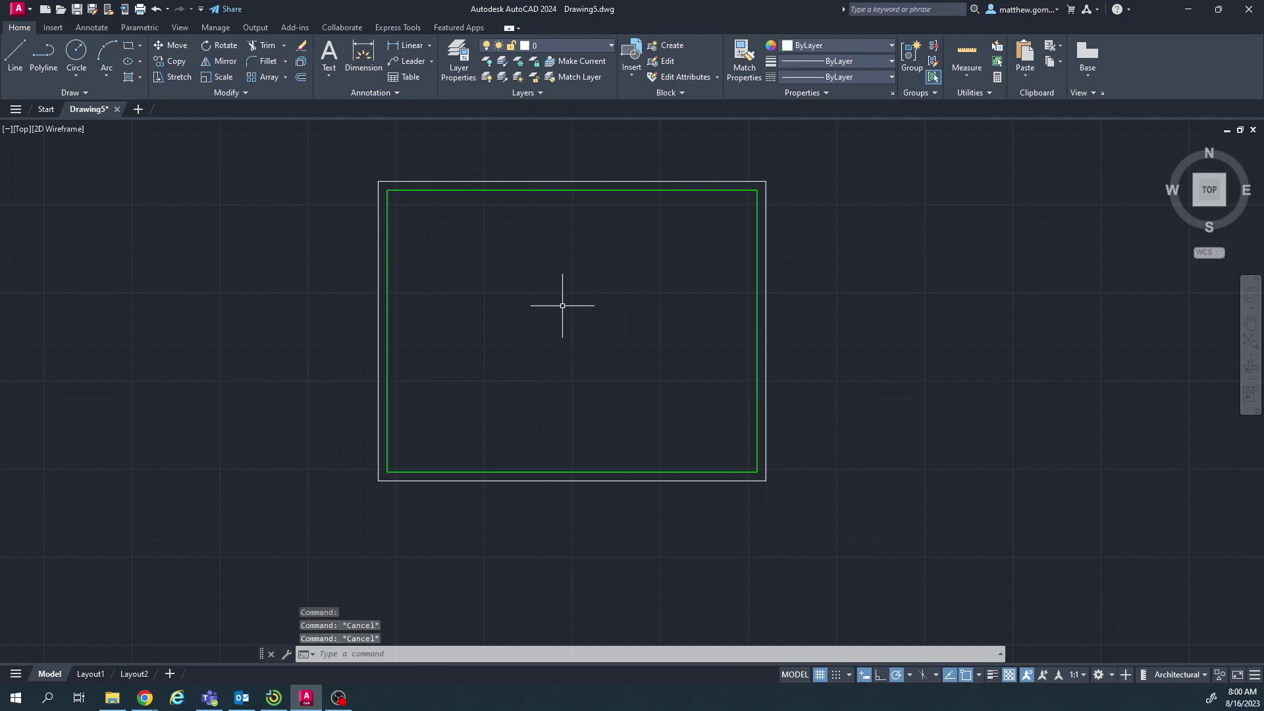
pyautogui.hotkey('alt', 'Tab')
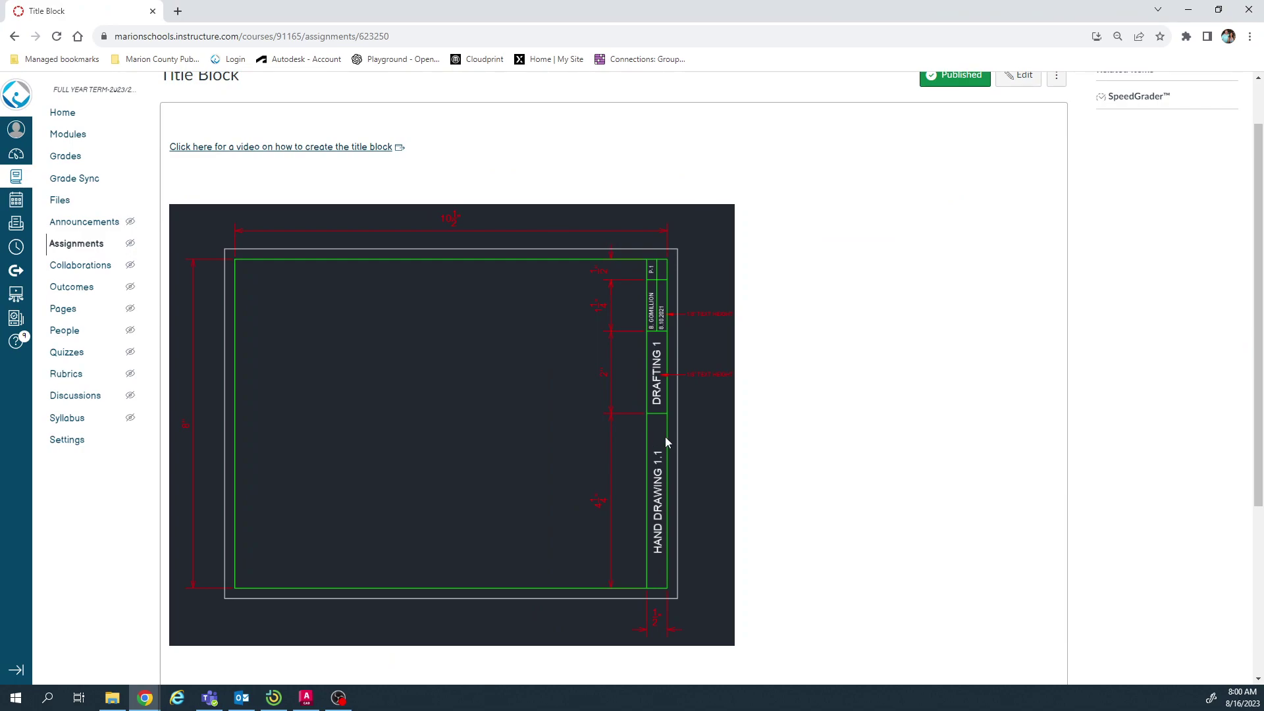
# Step: Scroll through the Canvas reference image, then minimize Chrome to return to Drawing5
pyautogui.scroll(-2, 665, 436)
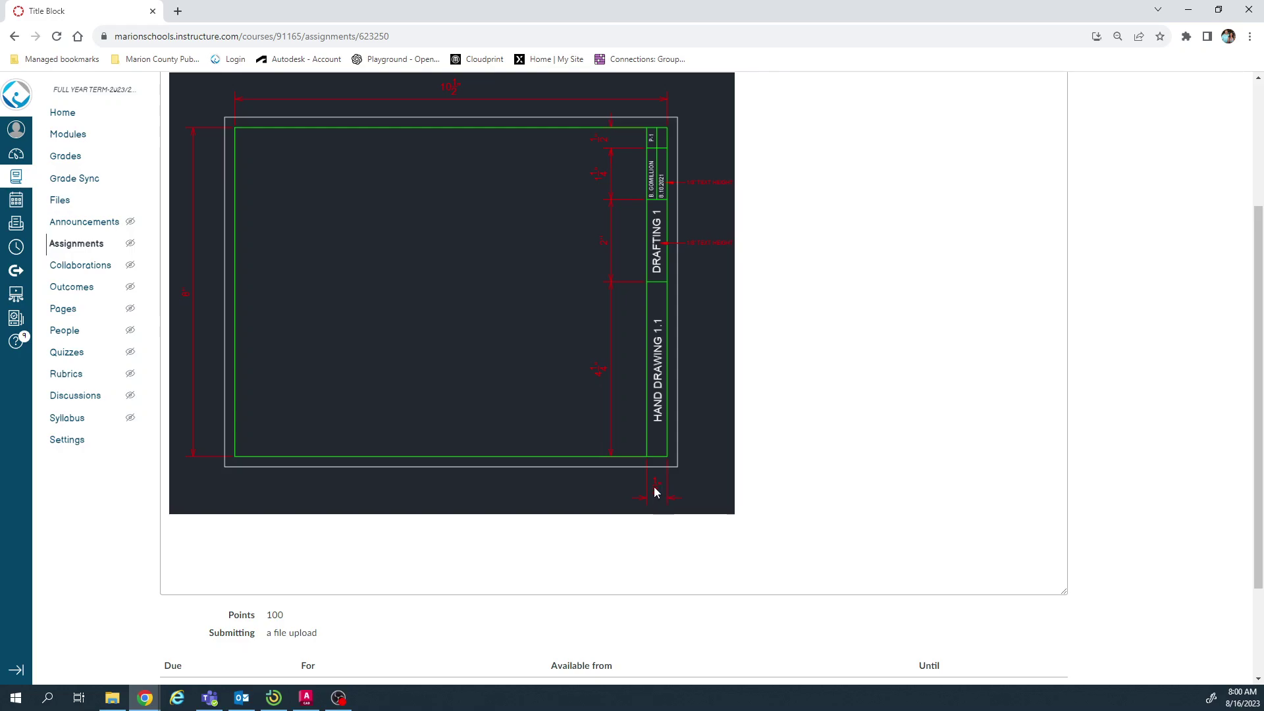
pyautogui.click(1188, 9)
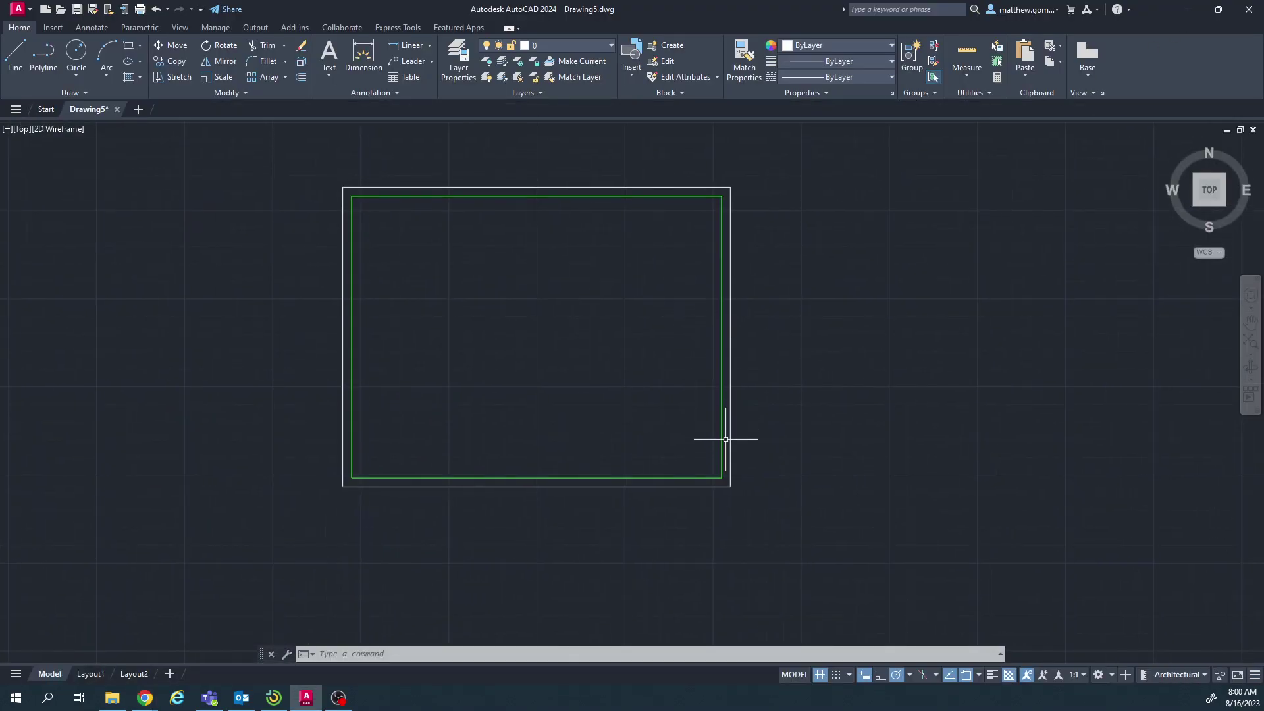
# Step: Draw a line from the inner bottom-right corner 1/2" left, then up to the border's top edge
pyautogui.scroll(2, 724, 460)
pyautogui.write('l')
pyautogui.press('Return')
pyautogui.press('Escape')
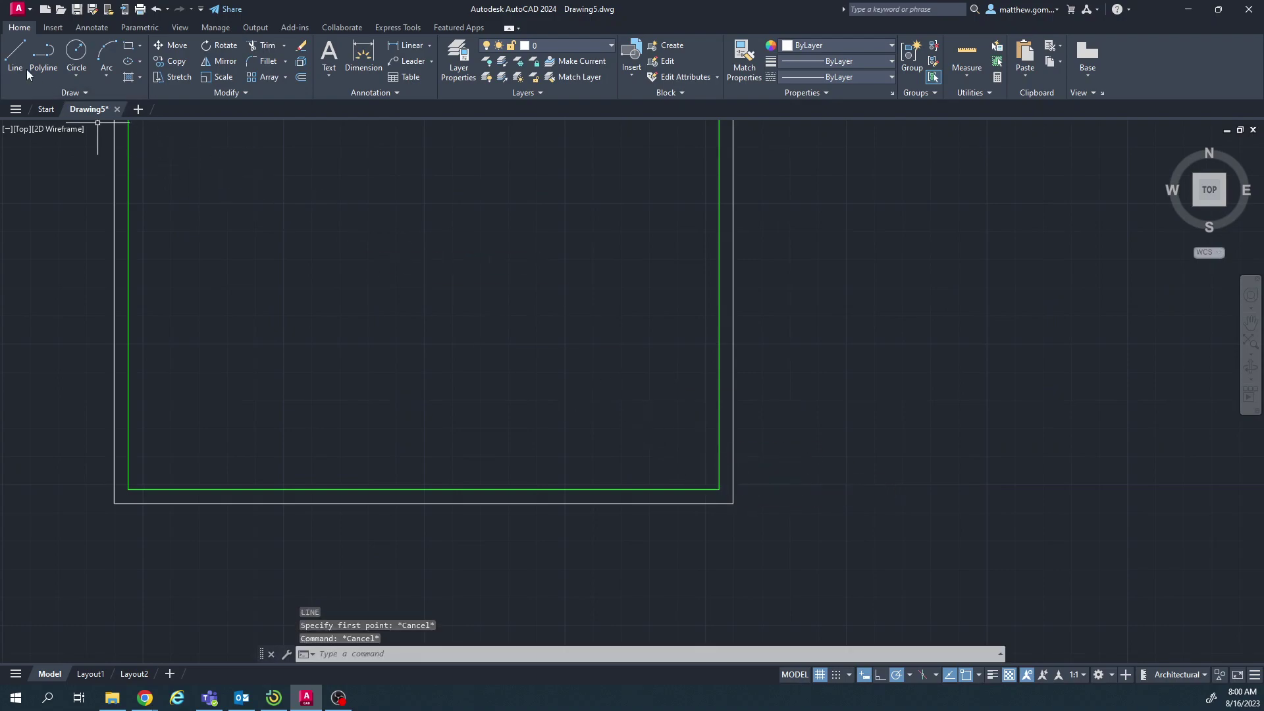
pyautogui.click(15, 56)
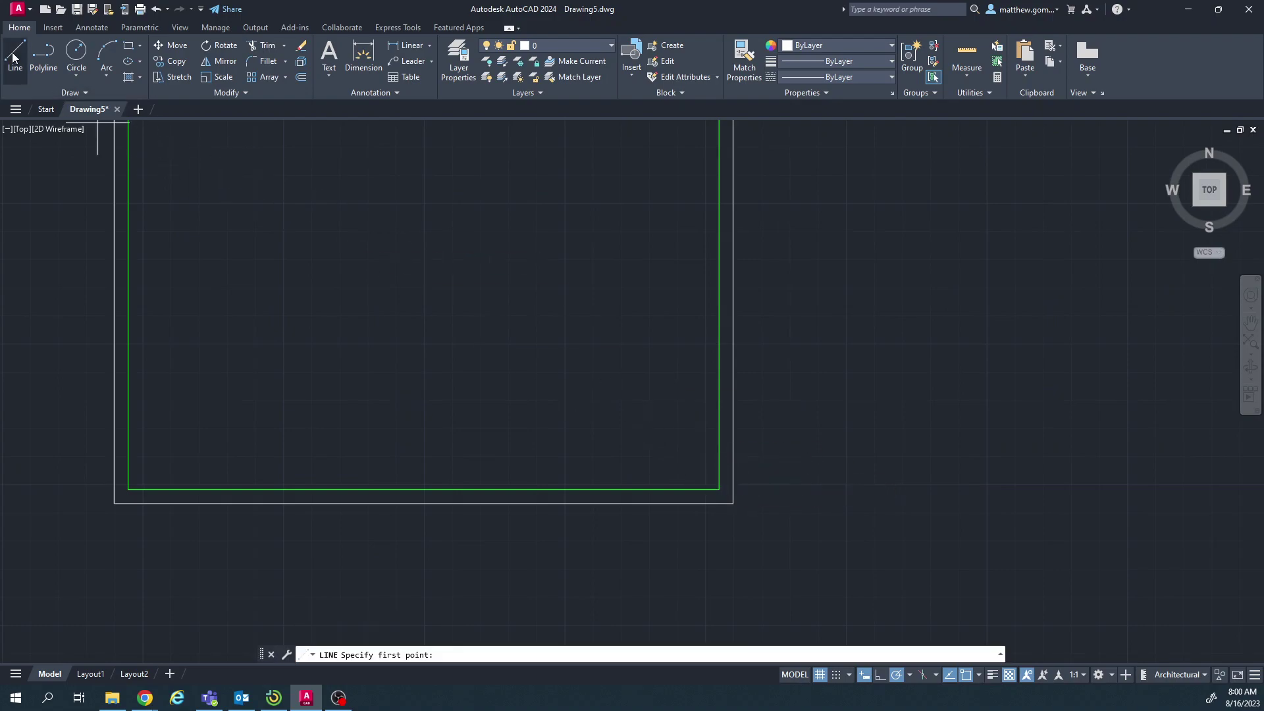
pyautogui.click(718, 489)
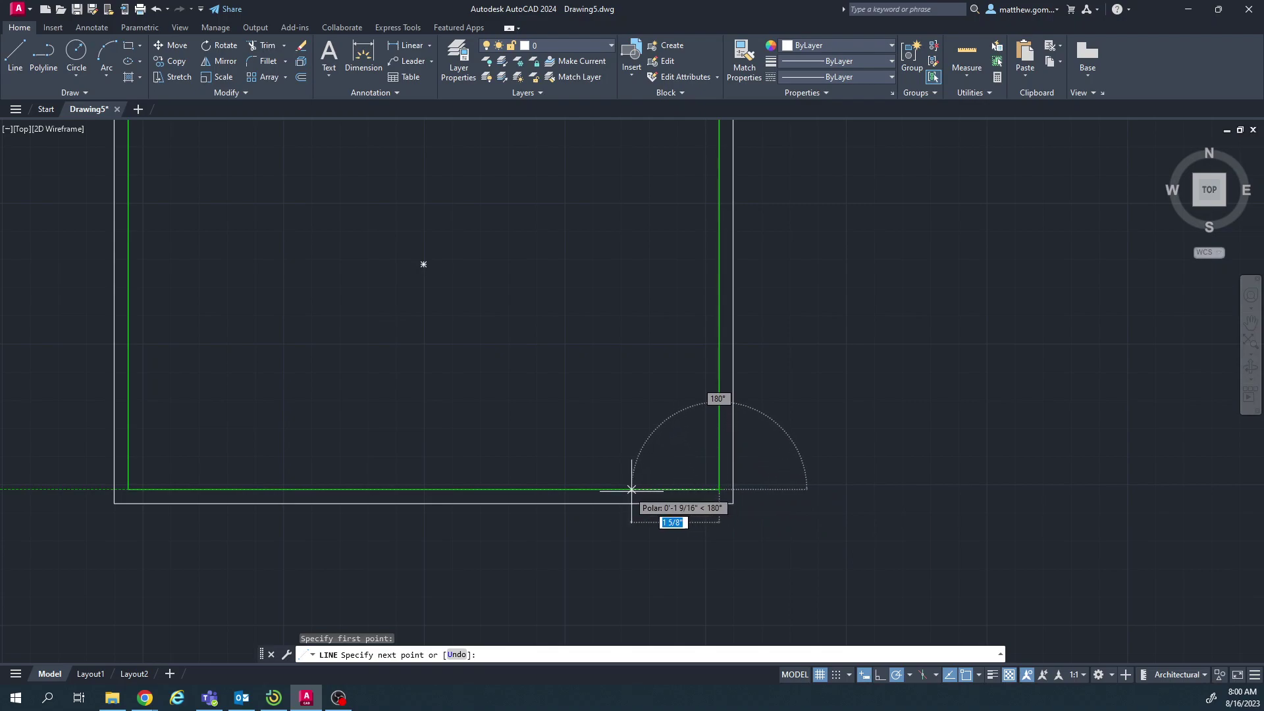
pyautogui.write('1/')
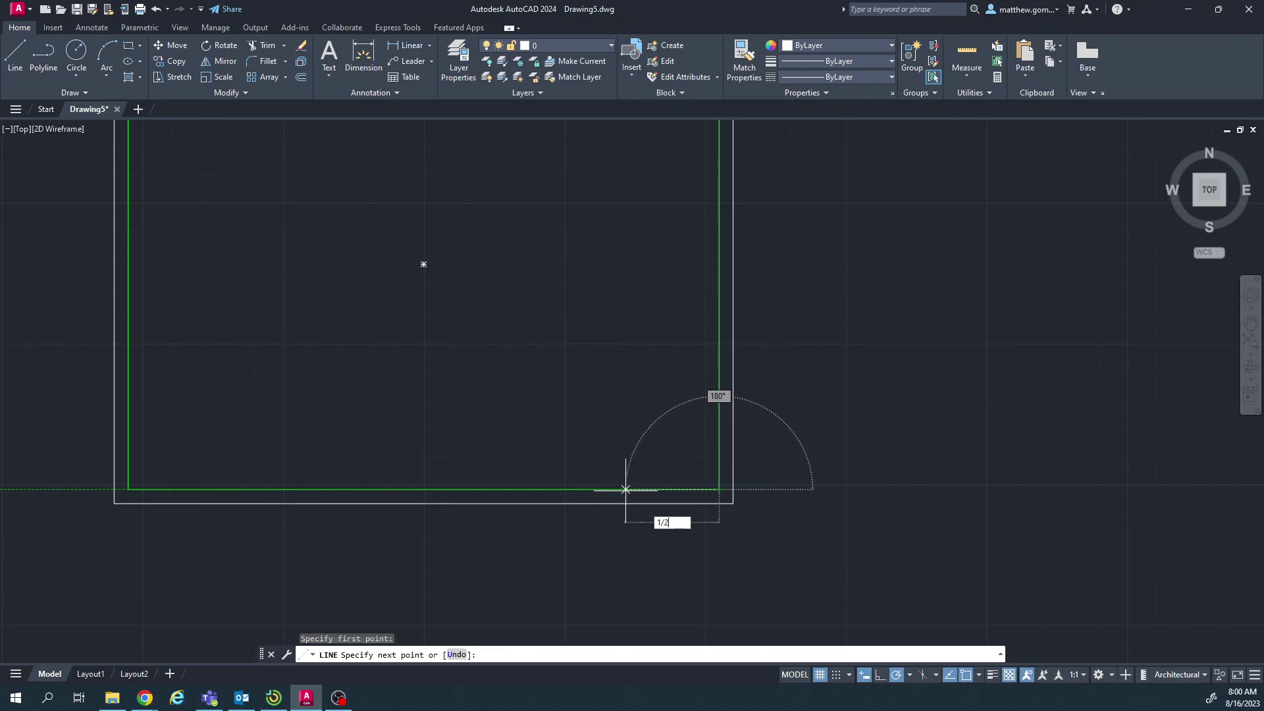
pyautogui.write('2')
pyautogui.press('Return')
pyautogui.scroll(-2, 678, 374)
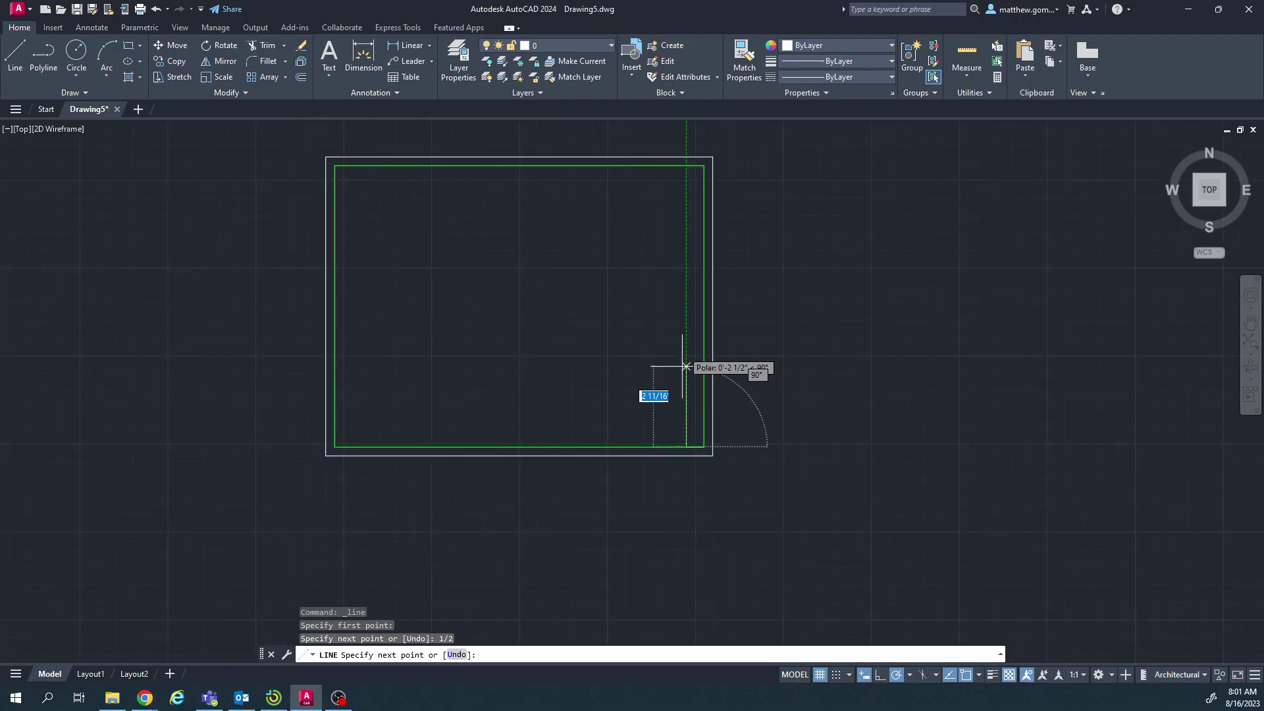
pyautogui.click(686, 165)
pyautogui.press('Escape')
pyautogui.press('Escape')
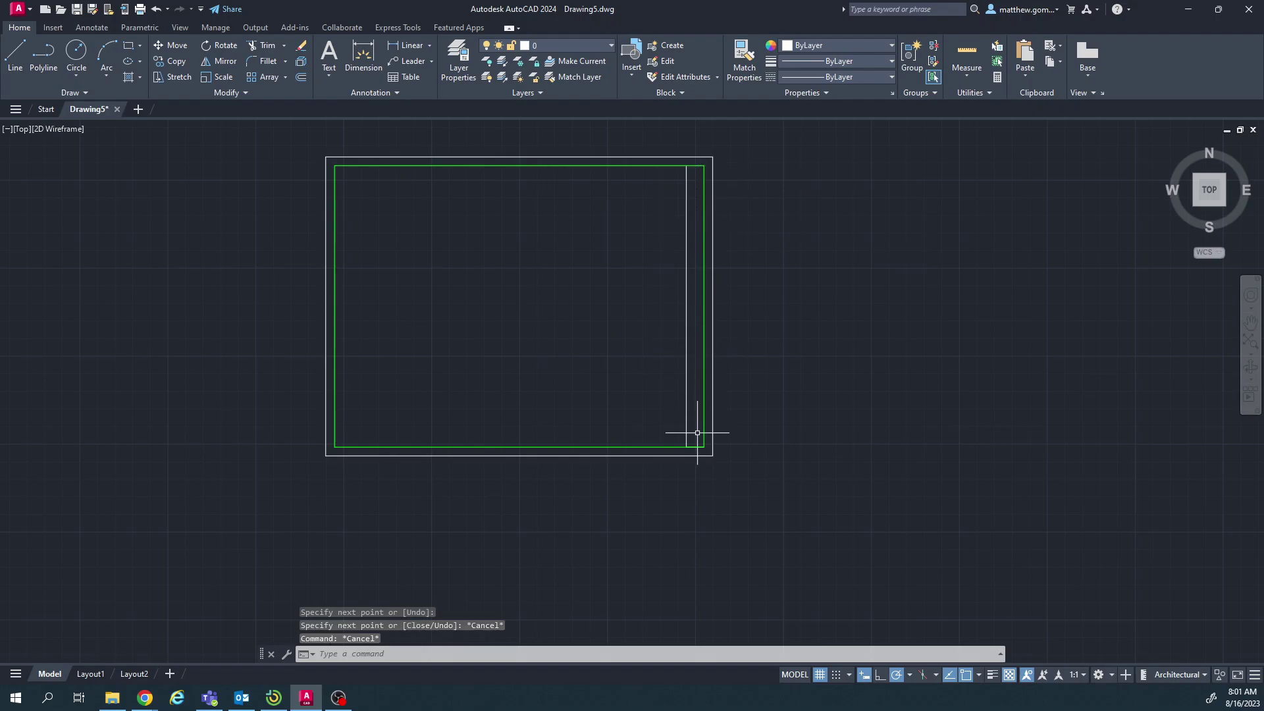
# Step: Erase the short leftover segment along the bottom edge and pan to show the whole border
pyautogui.scroll(6, 699, 449)
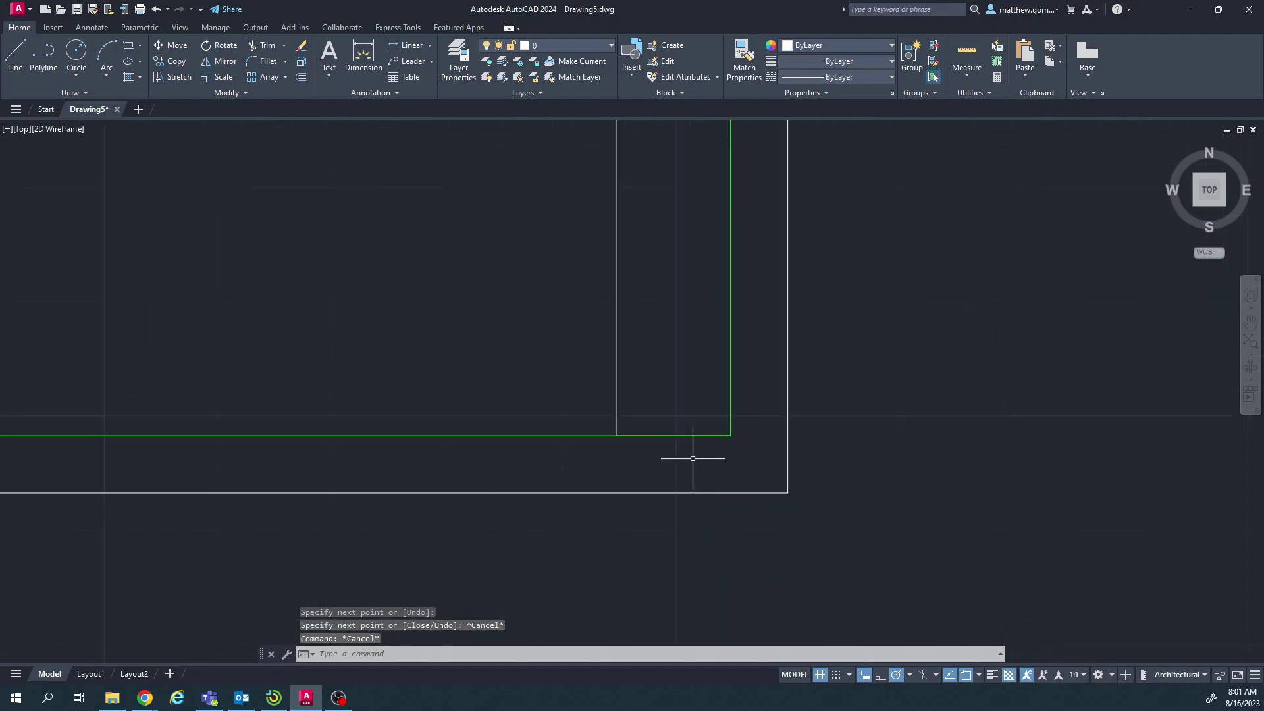
pyautogui.click(663, 436)
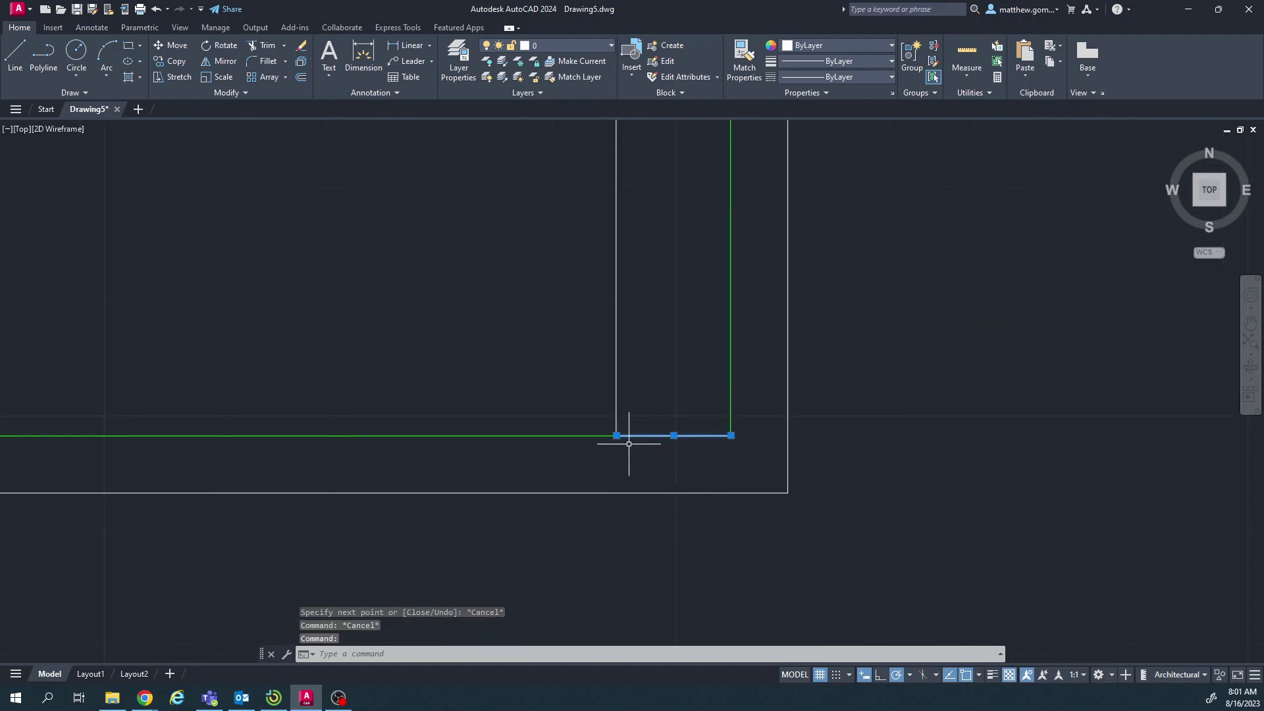
pyautogui.press('Escape')
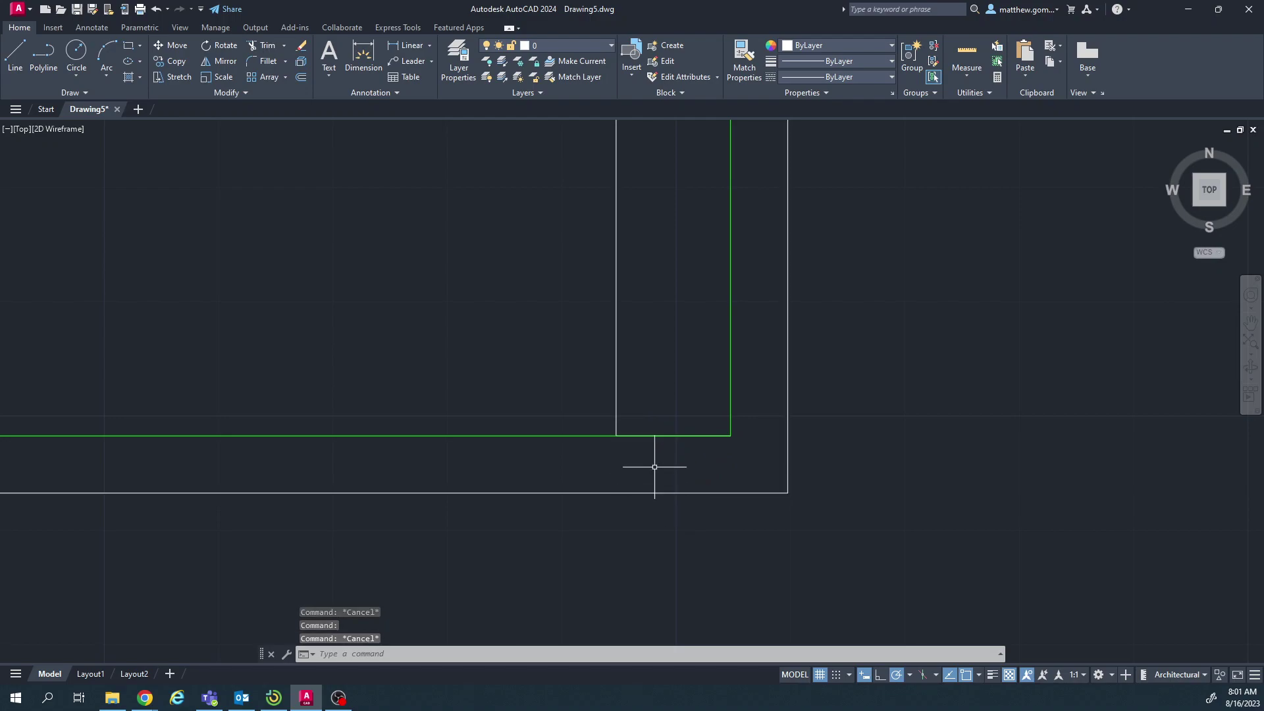
pyautogui.click(640, 435)
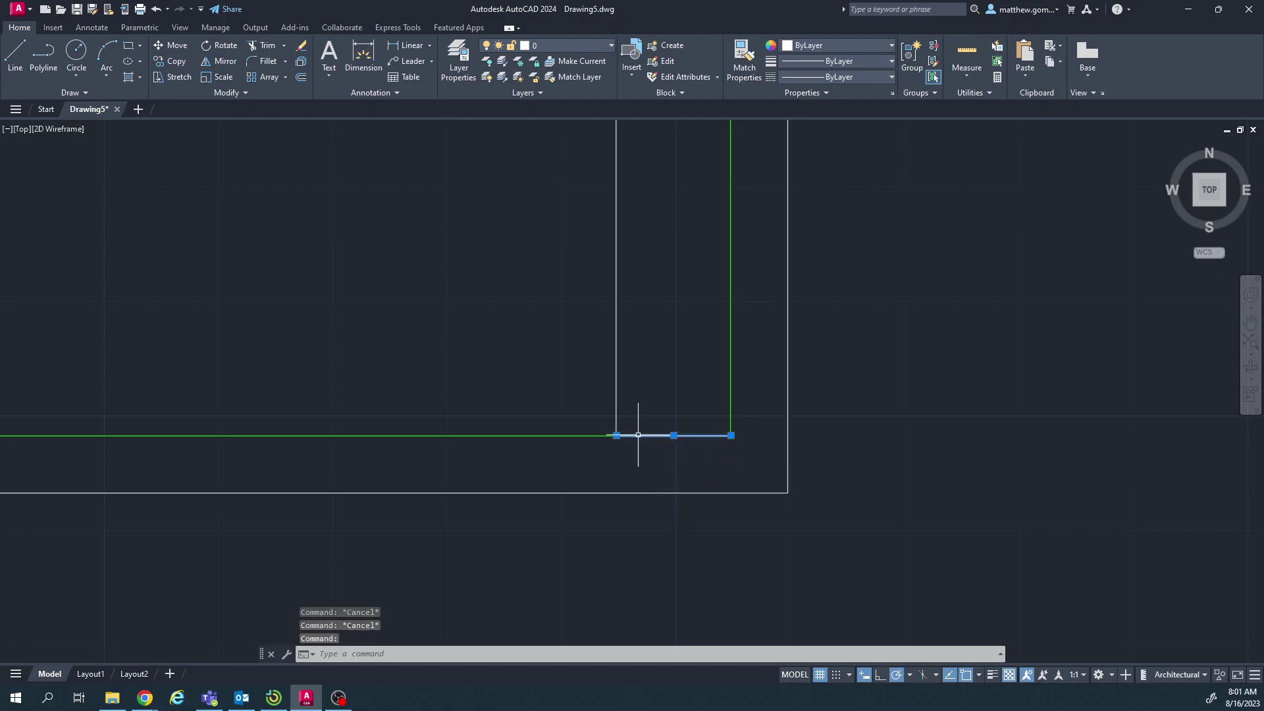
pyautogui.doubleClick(704, 435)
pyautogui.scroll(-4, 697, 421)
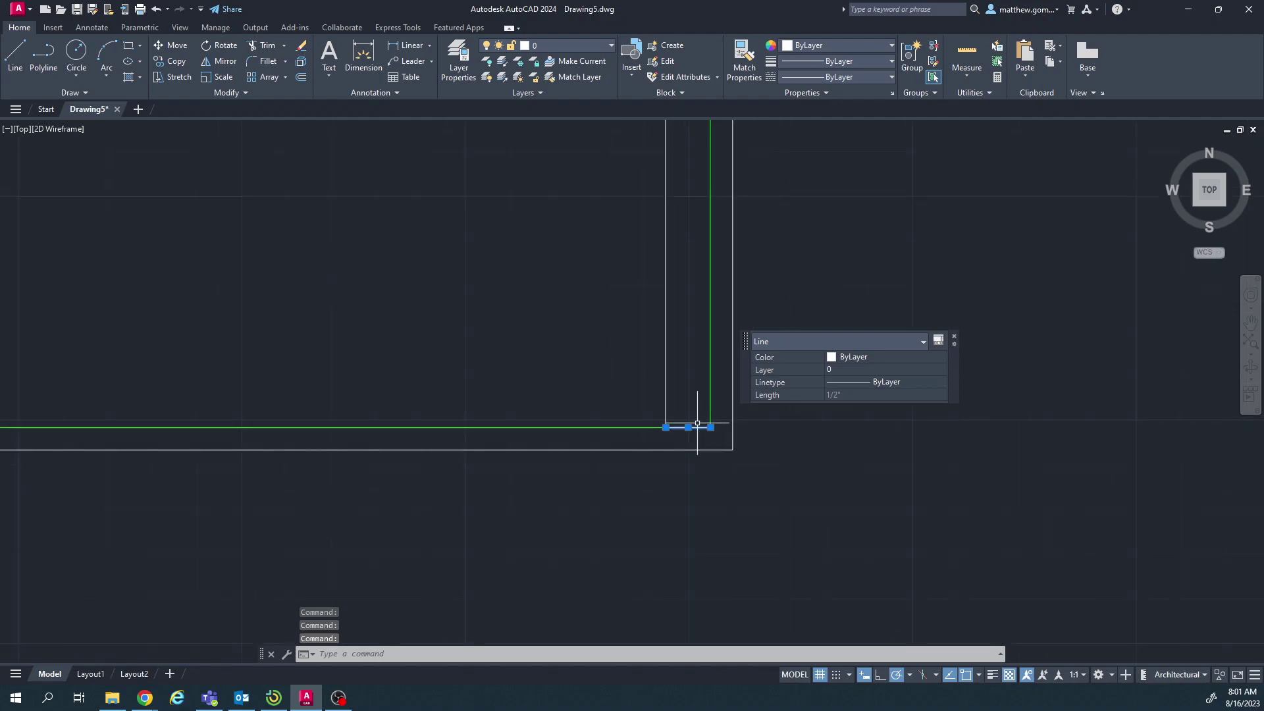
pyautogui.press('Escape')
pyautogui.click(698, 430)
pyautogui.press('Delete')
pyautogui.scroll(-3, 697, 430)
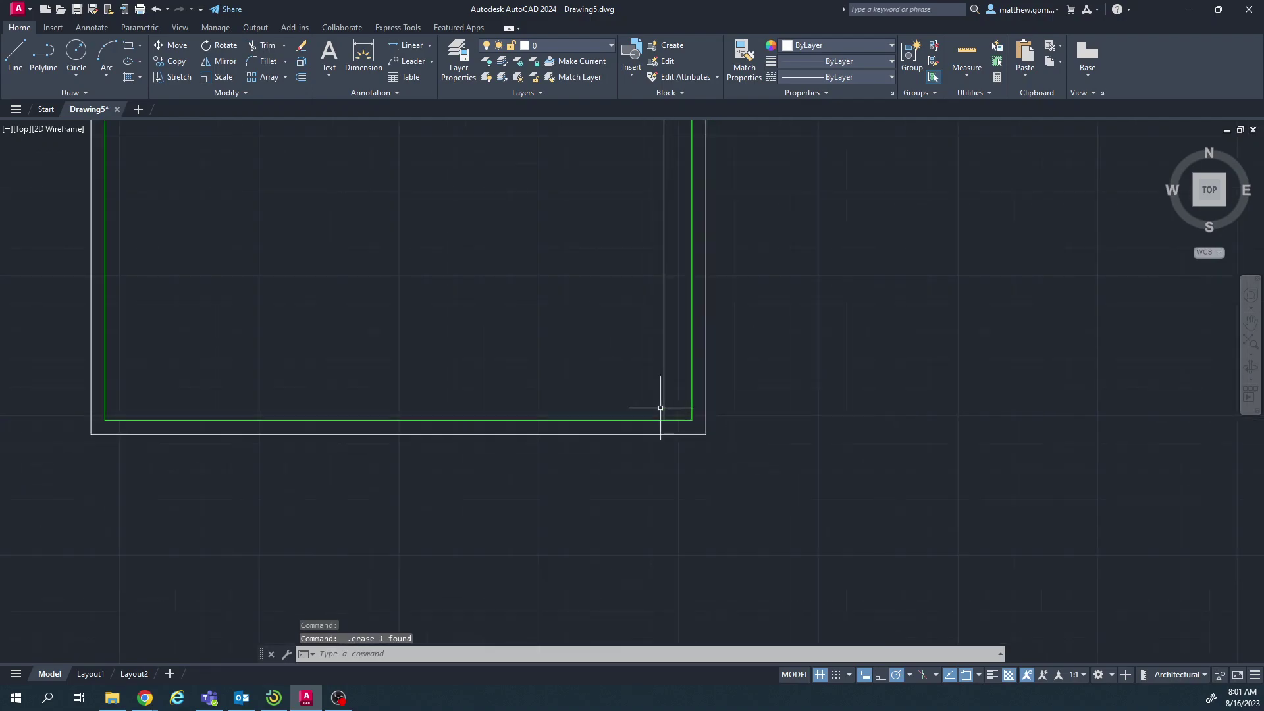
pyautogui.moveTo(663, 409); pyautogui.dragTo(658, 497, button='middle')
# Step: Change the new vertical strip line's colour to Green
pyautogui.scroll(-2, 658, 490)
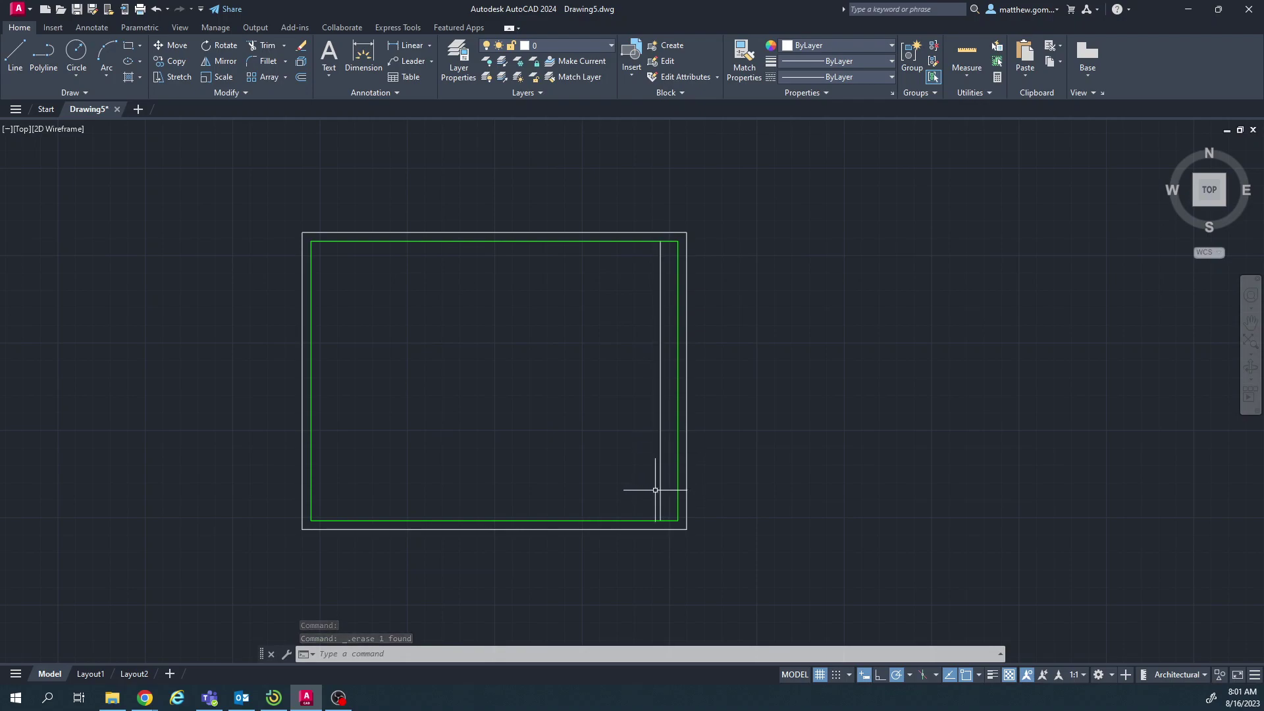
pyautogui.click(659, 444)
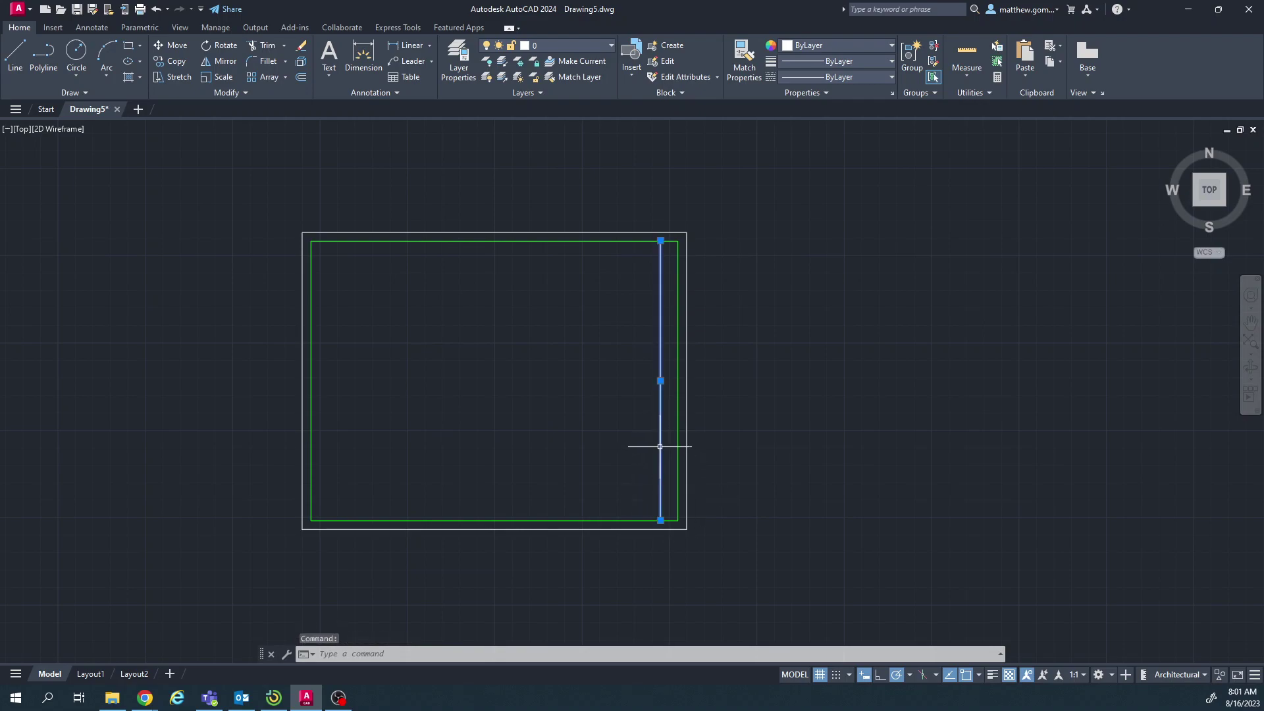
pyautogui.click(796, 48)
pyautogui.click(811, 174)
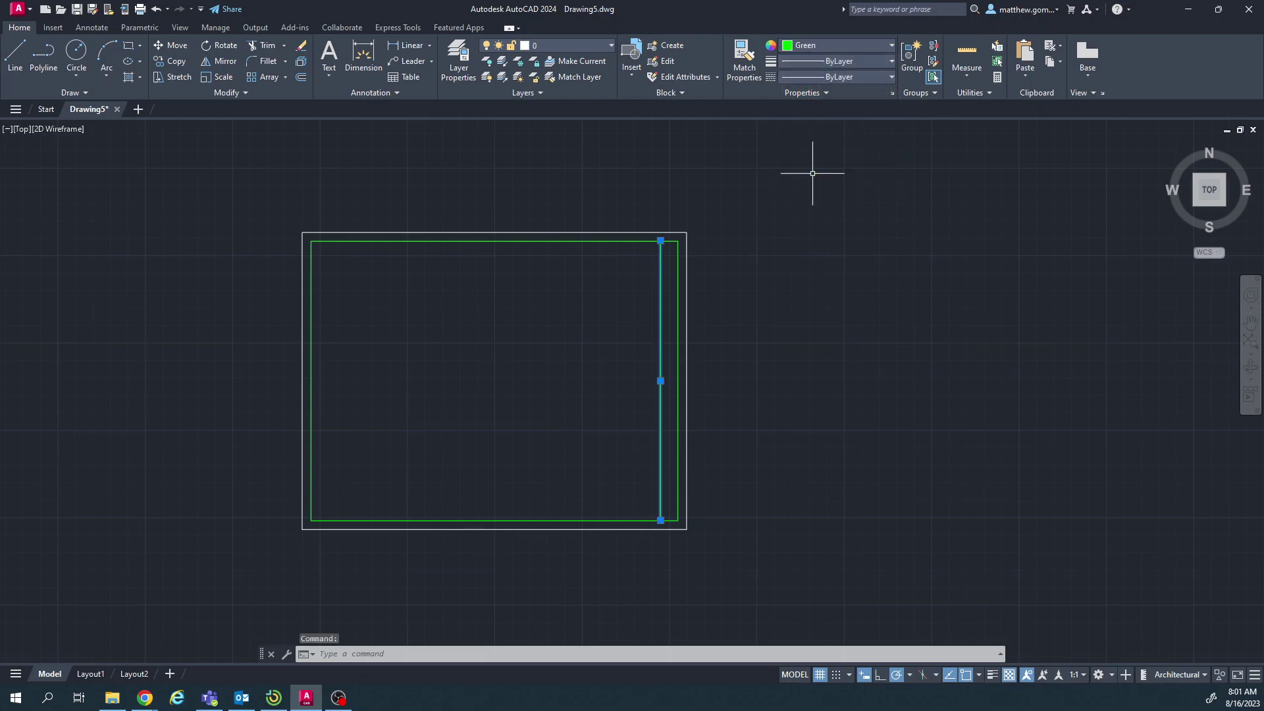
pyautogui.press('Escape')
# Step: Switch over to the Canvas reference page in Chrome
pyautogui.press('super+Tab')
pyautogui.click(740, 412)
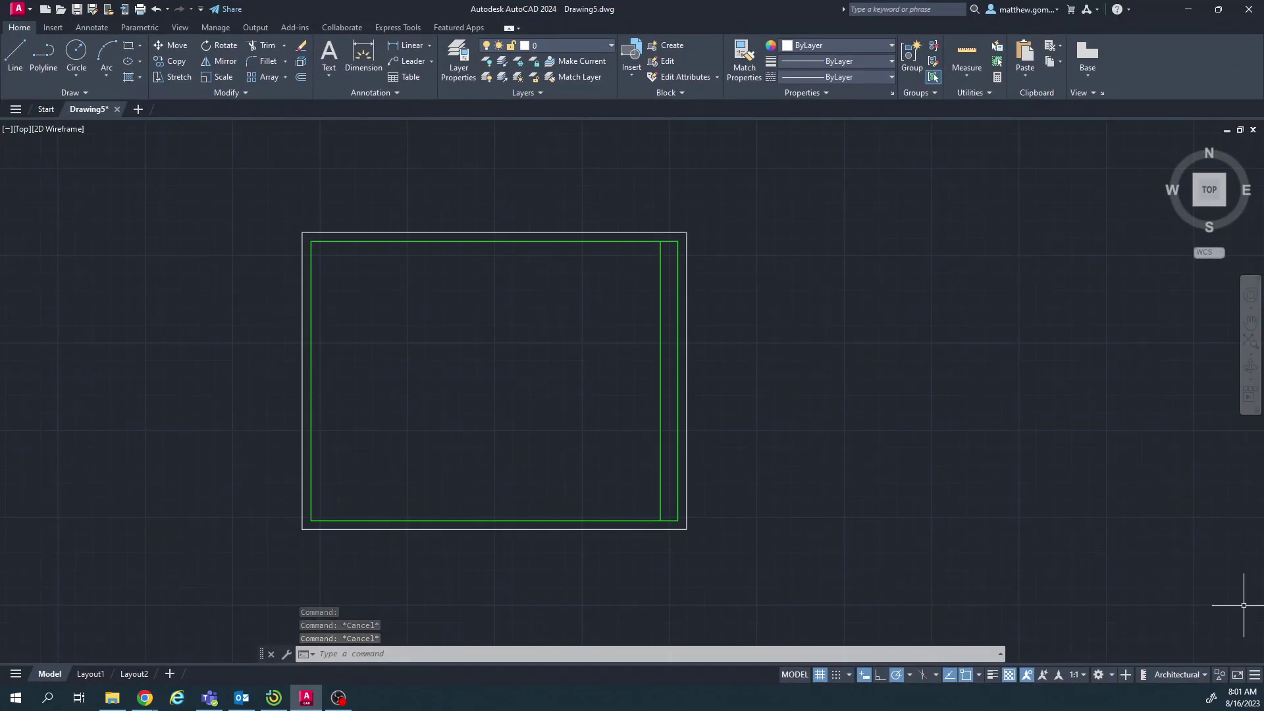
pyautogui.hotkey('alt', 'Tab')
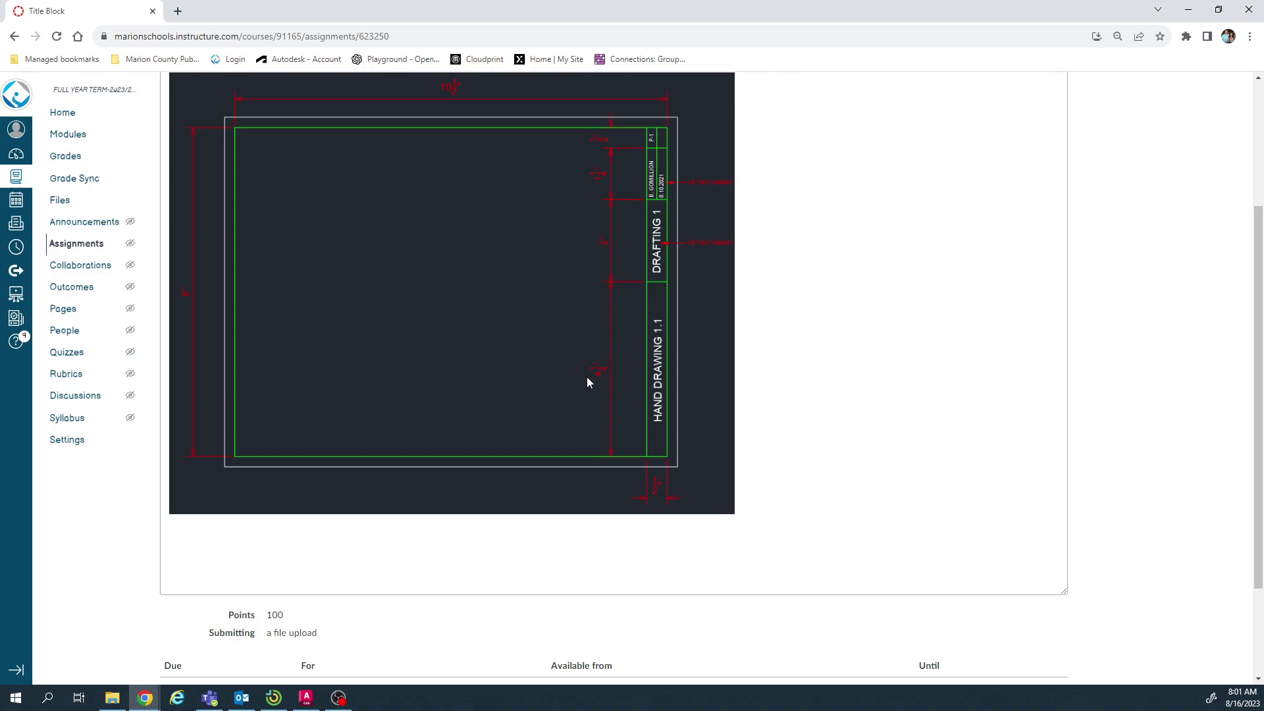
# Step: Minimize Chrome after checking the Title Block image to bring Drawing5 back
pyautogui.click(1188, 11)
pyautogui.scroll(3, 670, 522)
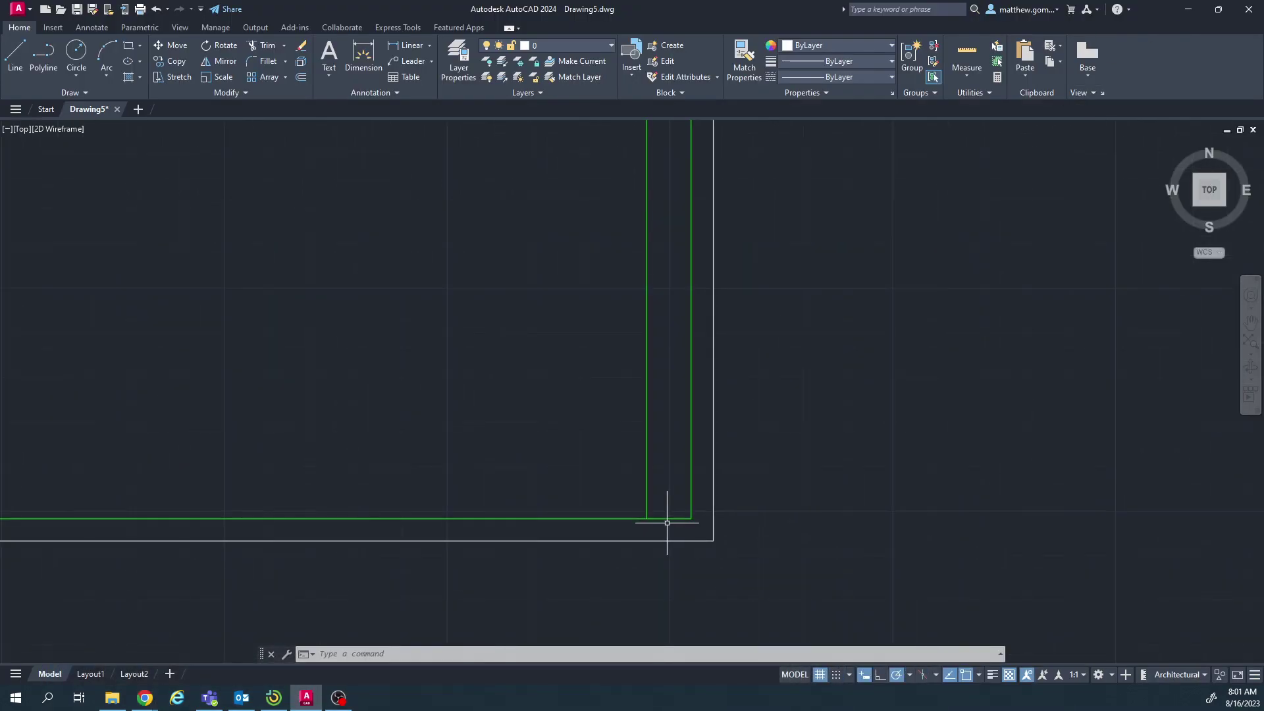
pyautogui.press('Escape')
pyautogui.press('Escape')
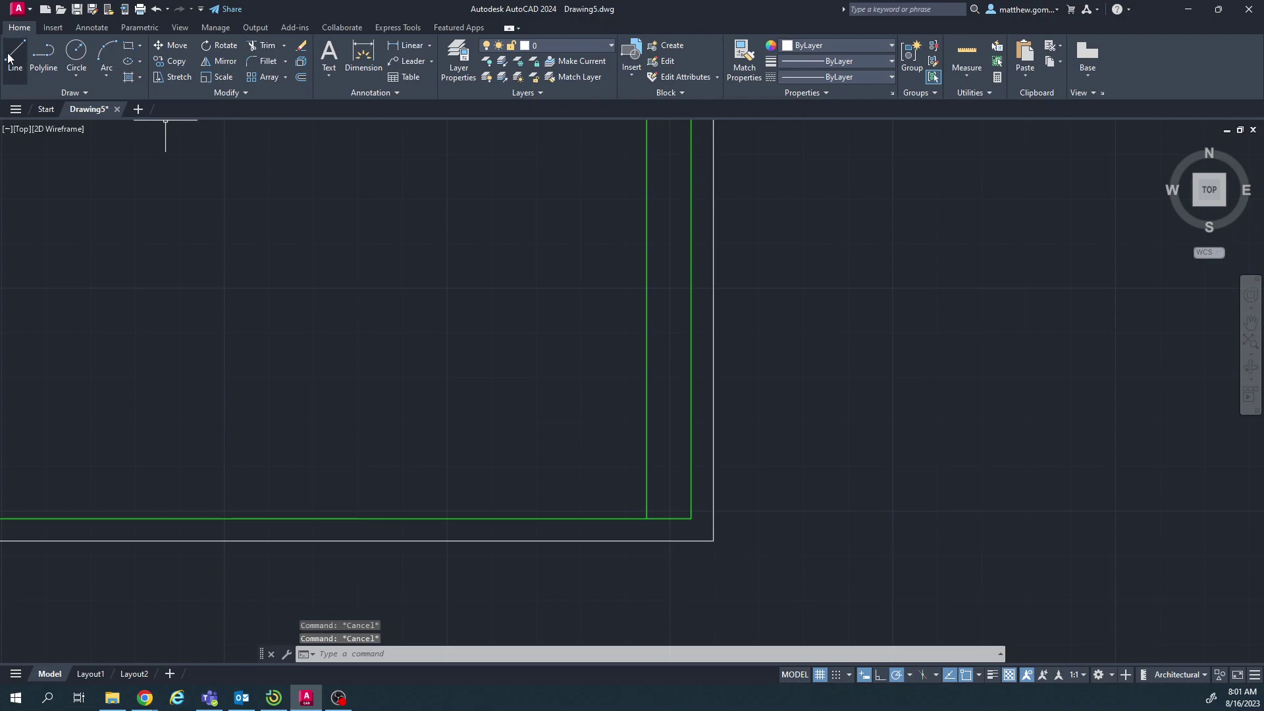
pyautogui.click(15, 53)
pyautogui.click(648, 518)
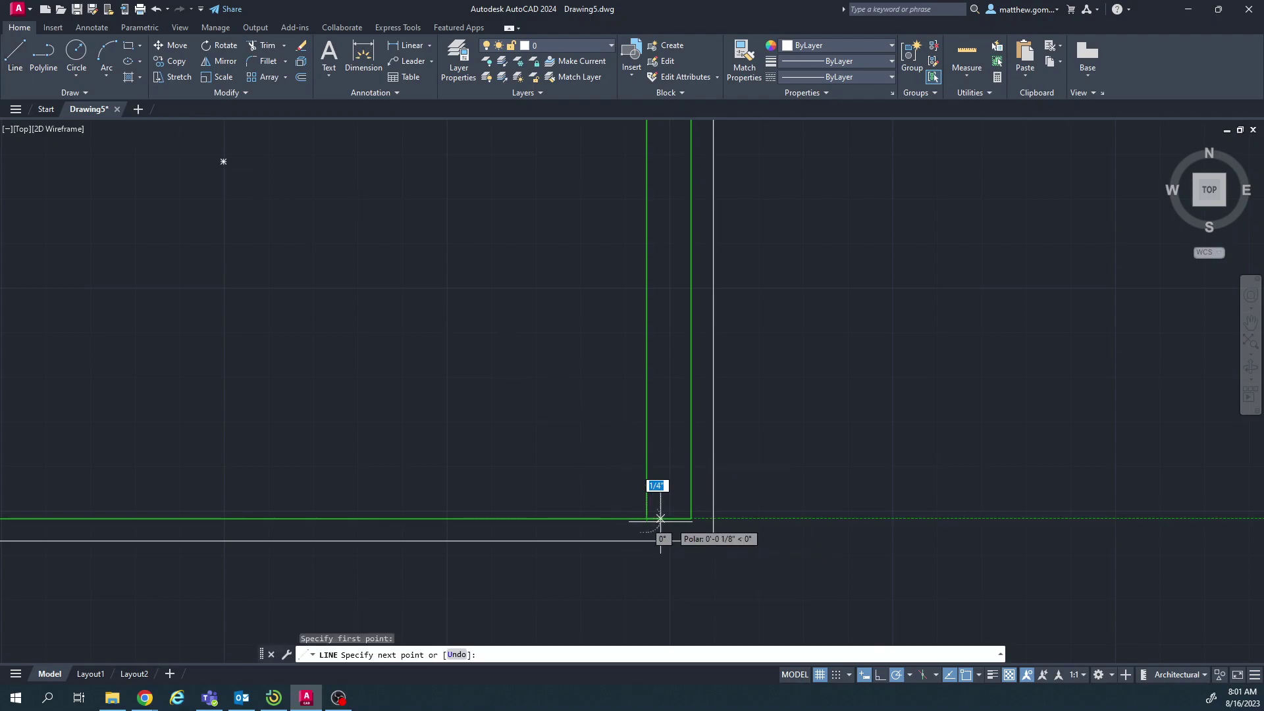
pyautogui.click(690, 518)
pyautogui.press('Escape')
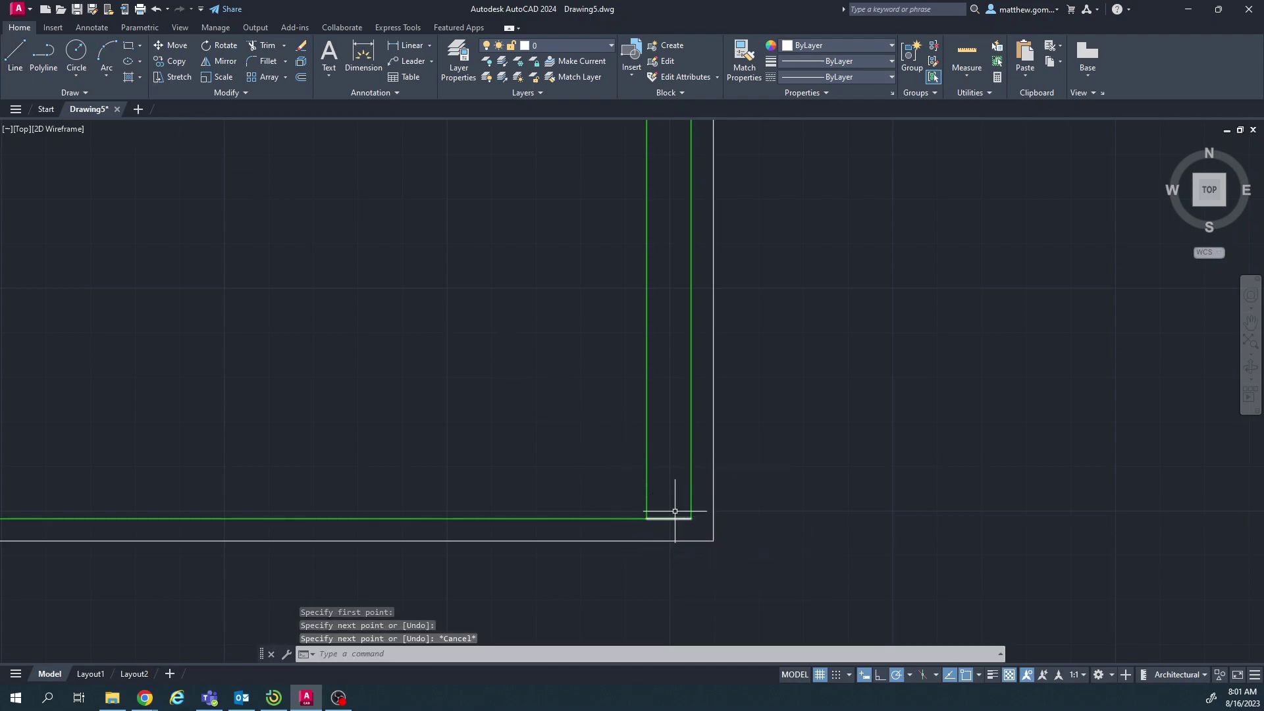
pyautogui.scroll(-2, 666, 356)
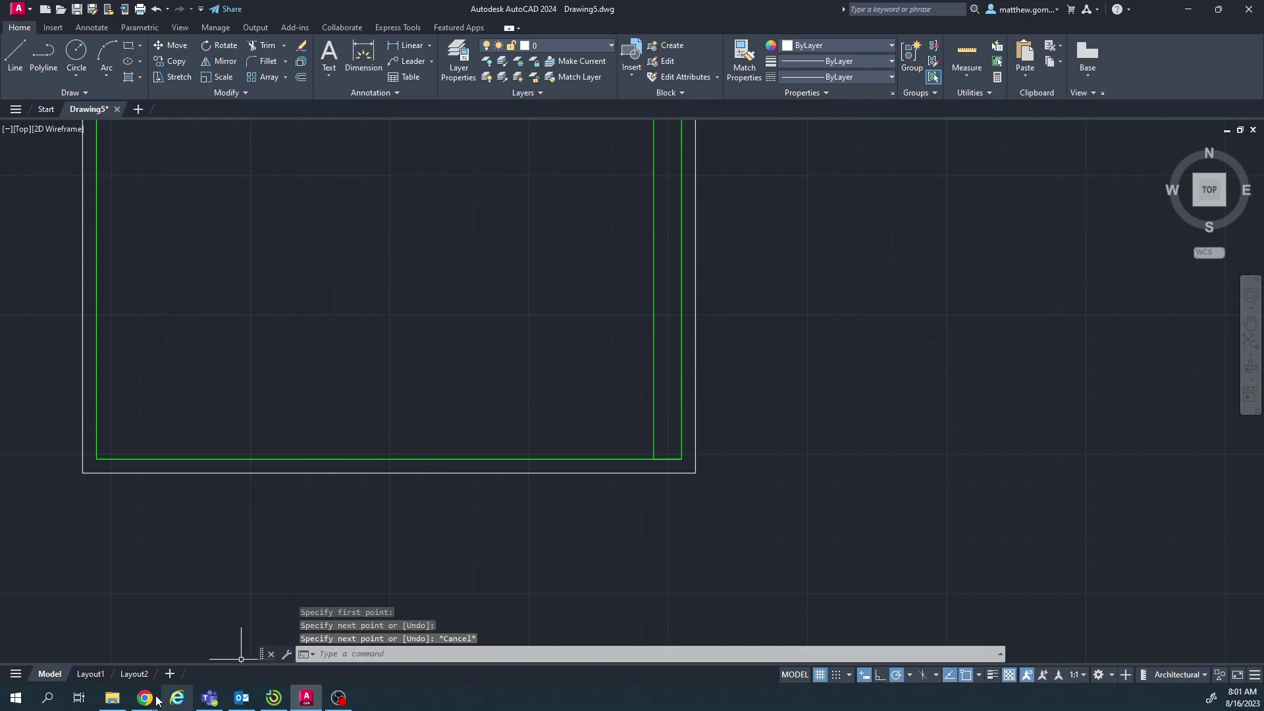
pyautogui.moveTo(145, 698)
pyautogui.click(353, 643)
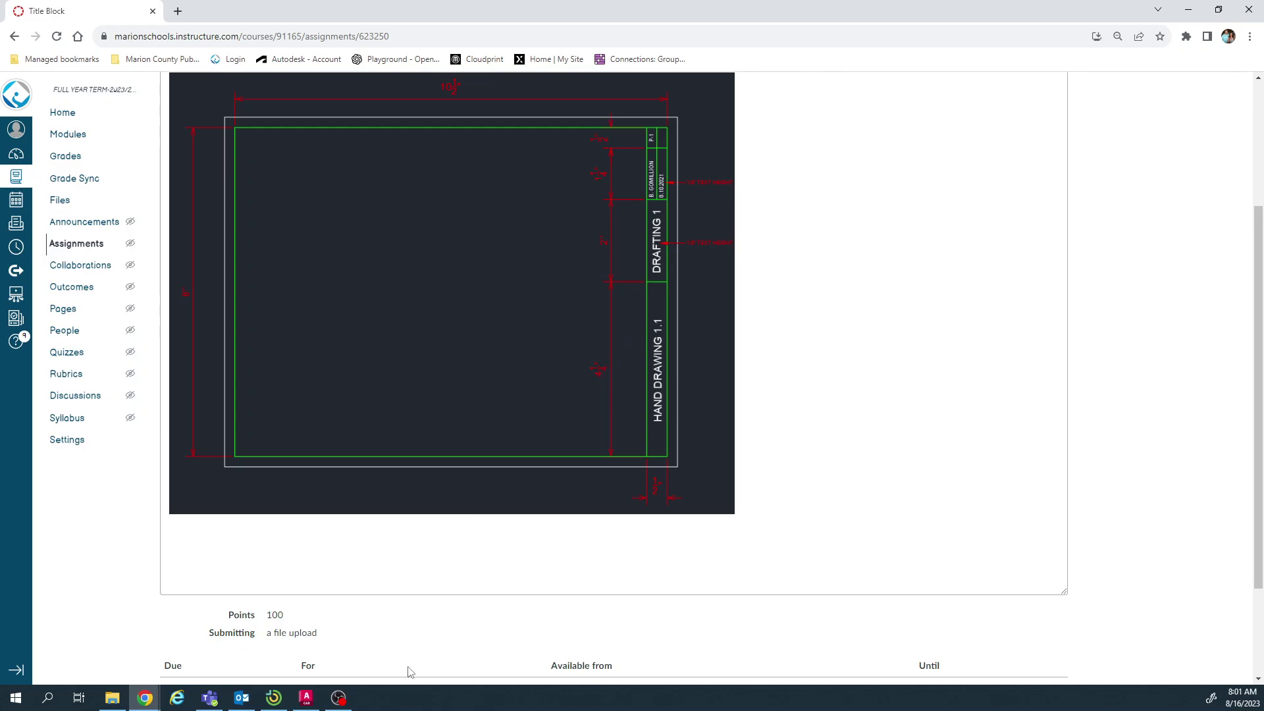
pyautogui.click(1188, 10)
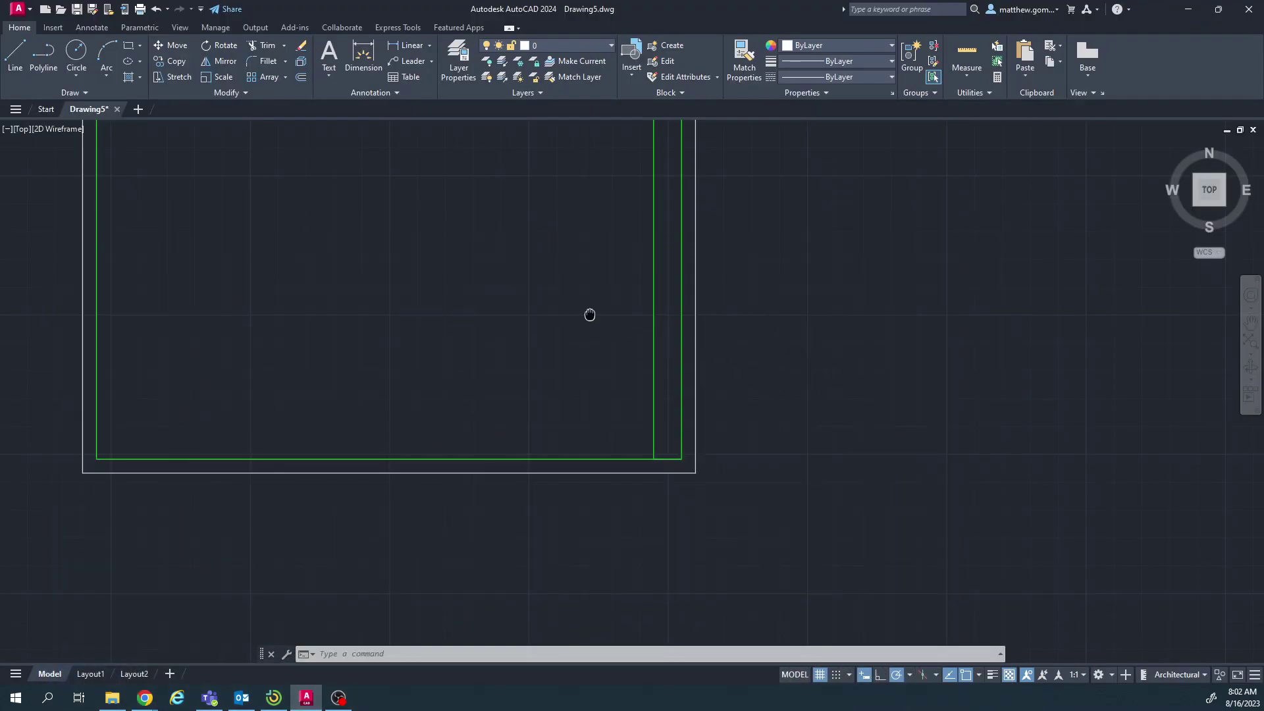
# Step: Offset the strip's bottom edge 4-1/4" upward to make the first horizontal divider
pyautogui.click(300, 77)
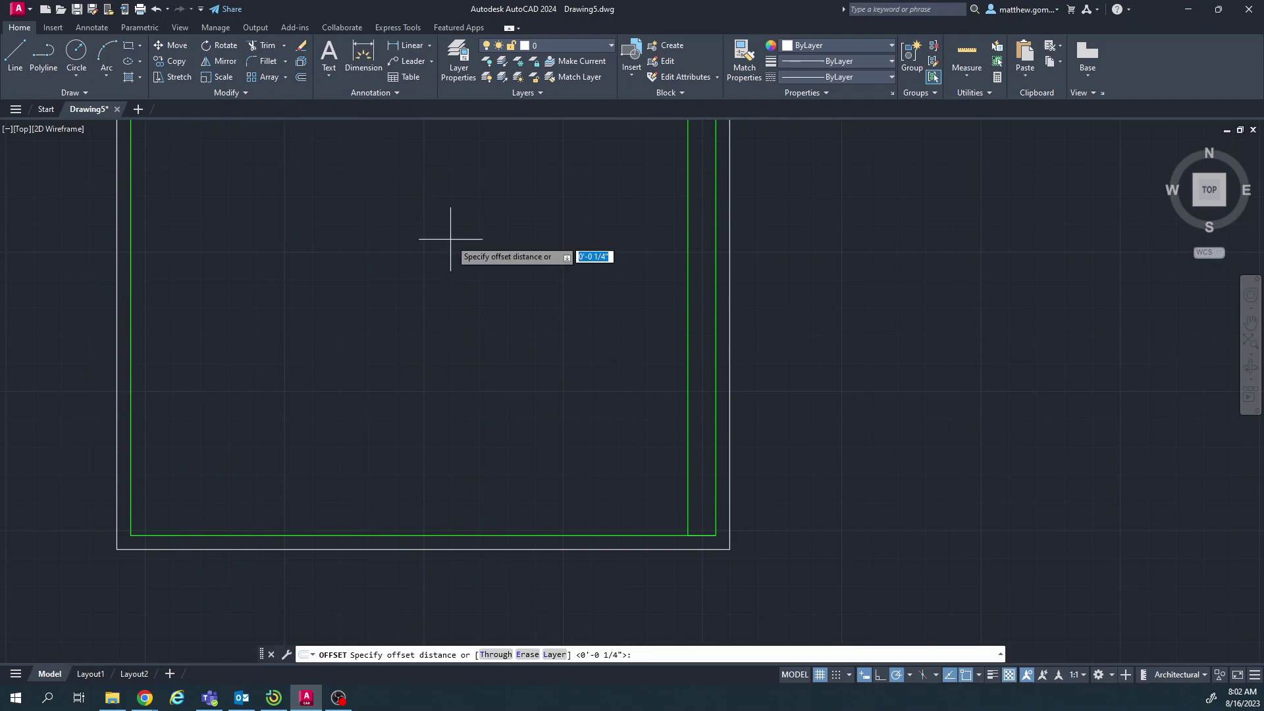
pyautogui.write('4-1/4')
pyautogui.press('Return')
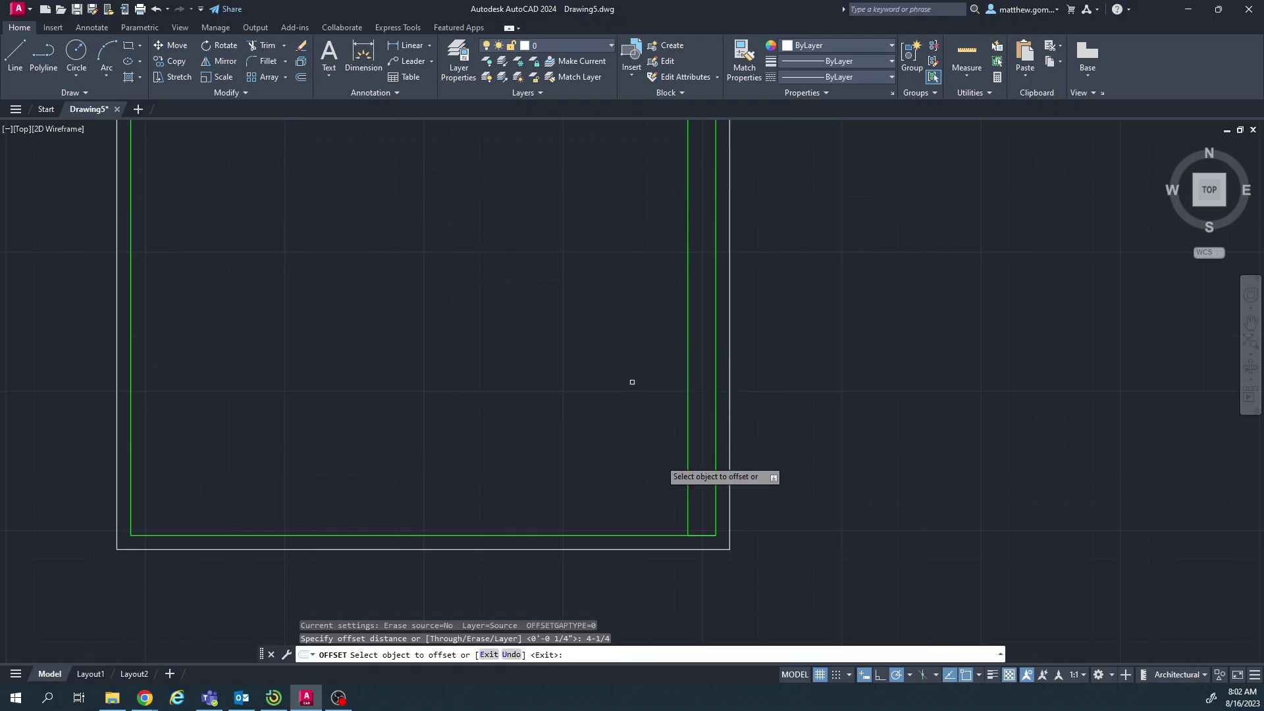
pyautogui.click(701, 535)
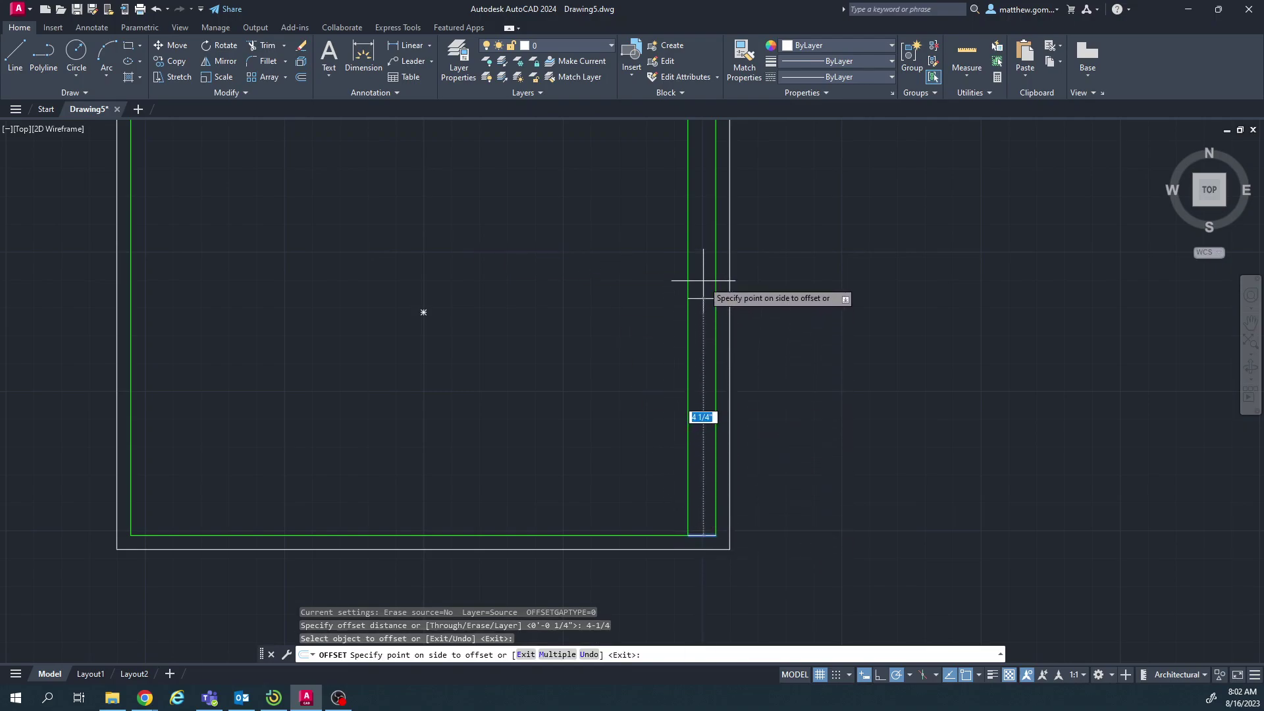
pyautogui.moveTo(718, 422); pyautogui.dragTo(705, 290, button='middle')
pyautogui.scroll(-2, 697, 309)
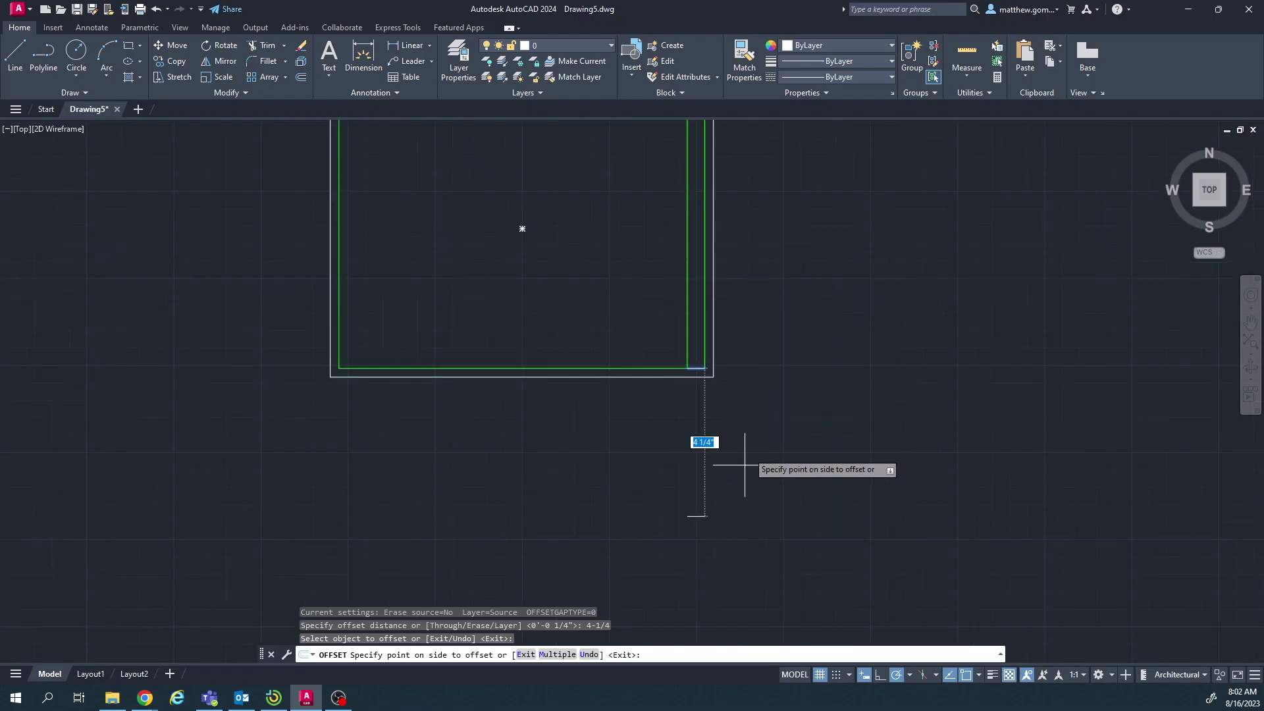
pyautogui.click(698, 205)
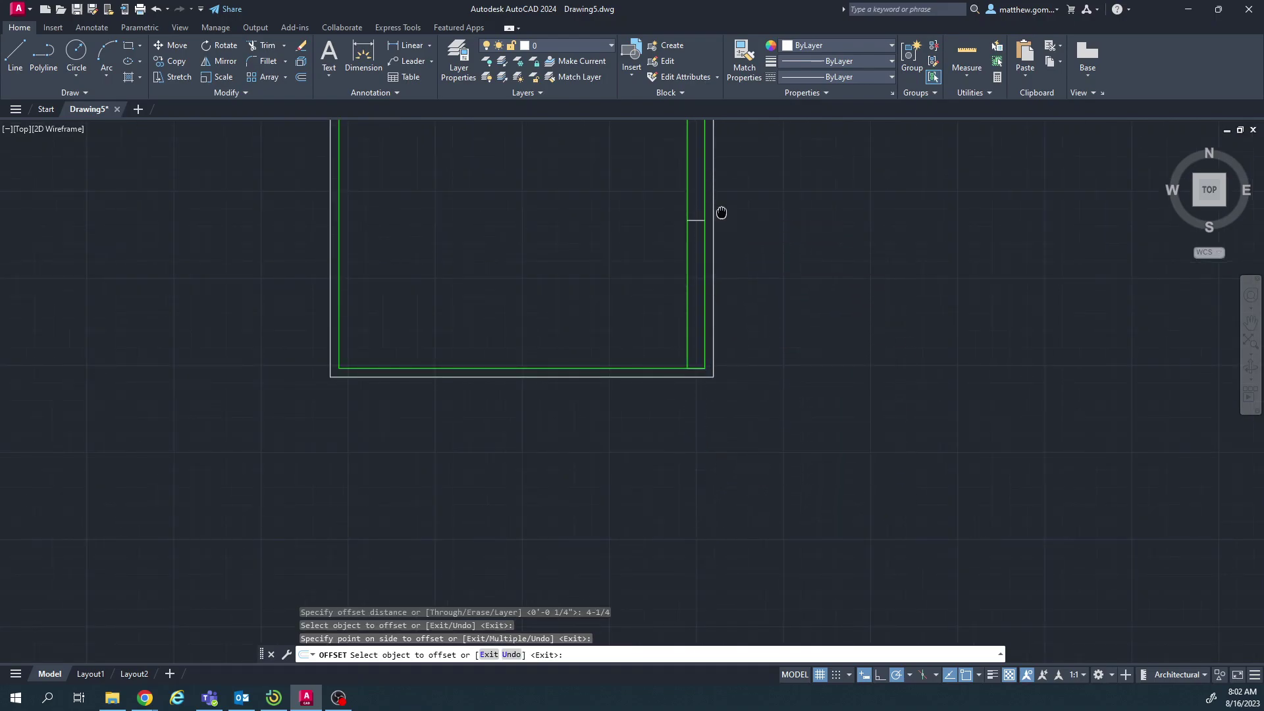
pyautogui.moveTo(722, 209); pyautogui.dragTo(685, 332, button='middle')
pyautogui.scroll(4, 685, 335)
pyautogui.scroll(-2, 662, 343)
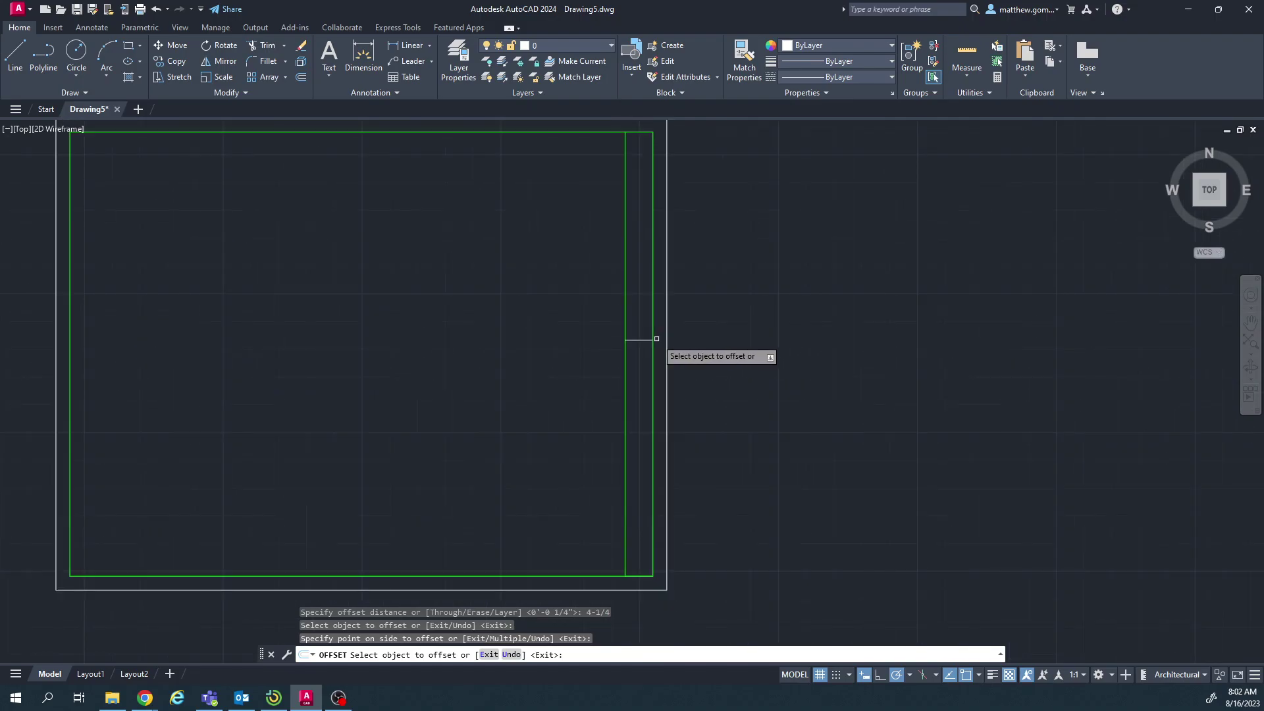
pyautogui.press('Escape')
# Step: Glance at the Title Block reference in Chrome, then return to the drawing
pyautogui.moveTo(145, 697)
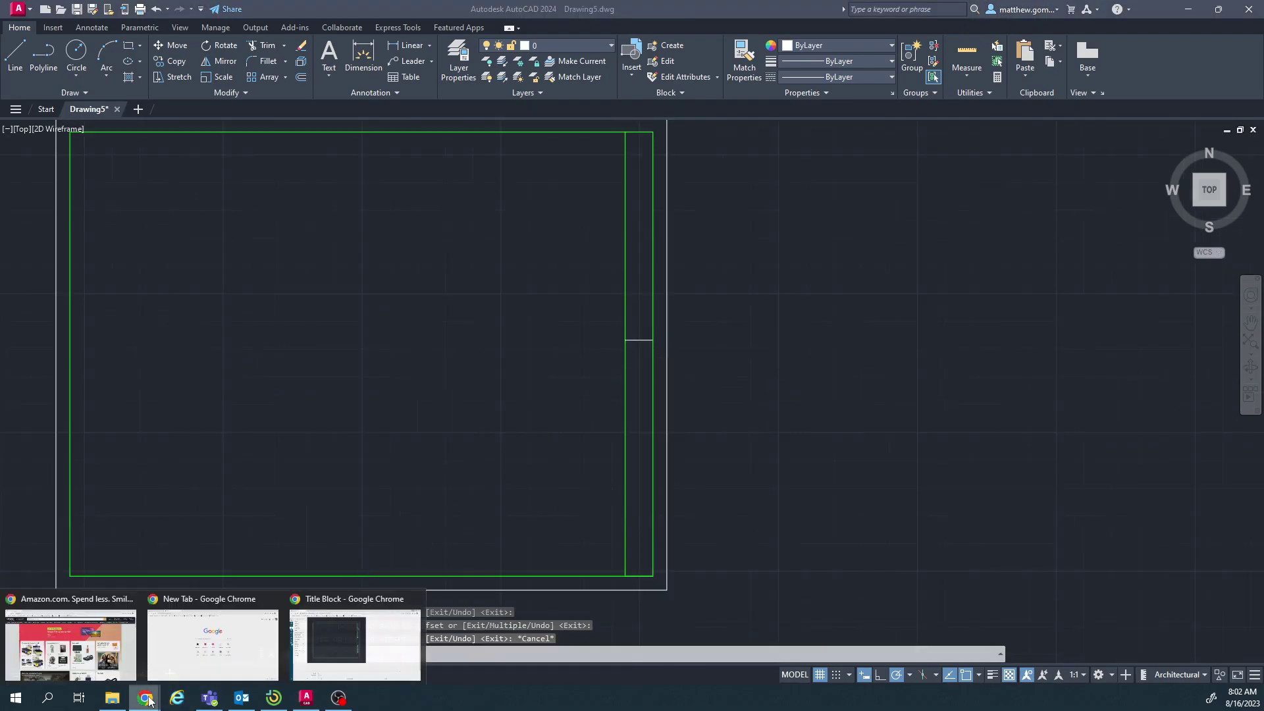
pyautogui.click(337, 630)
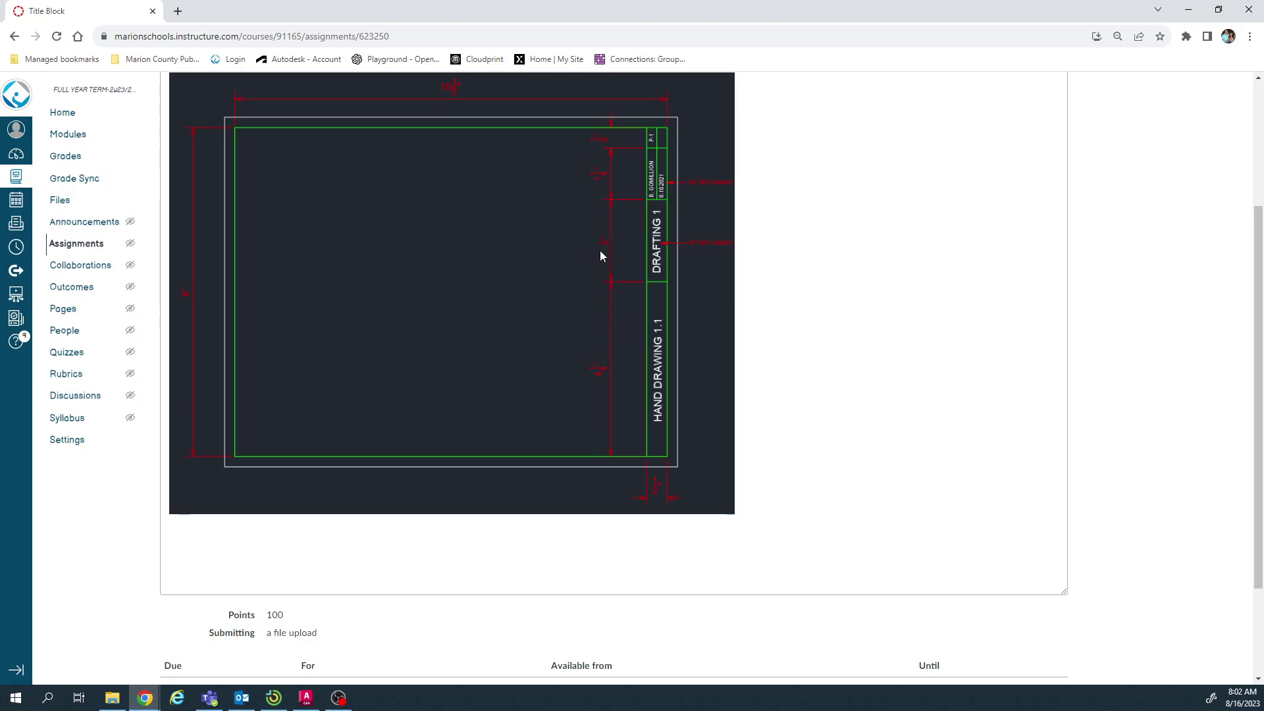
pyautogui.click(1188, 9)
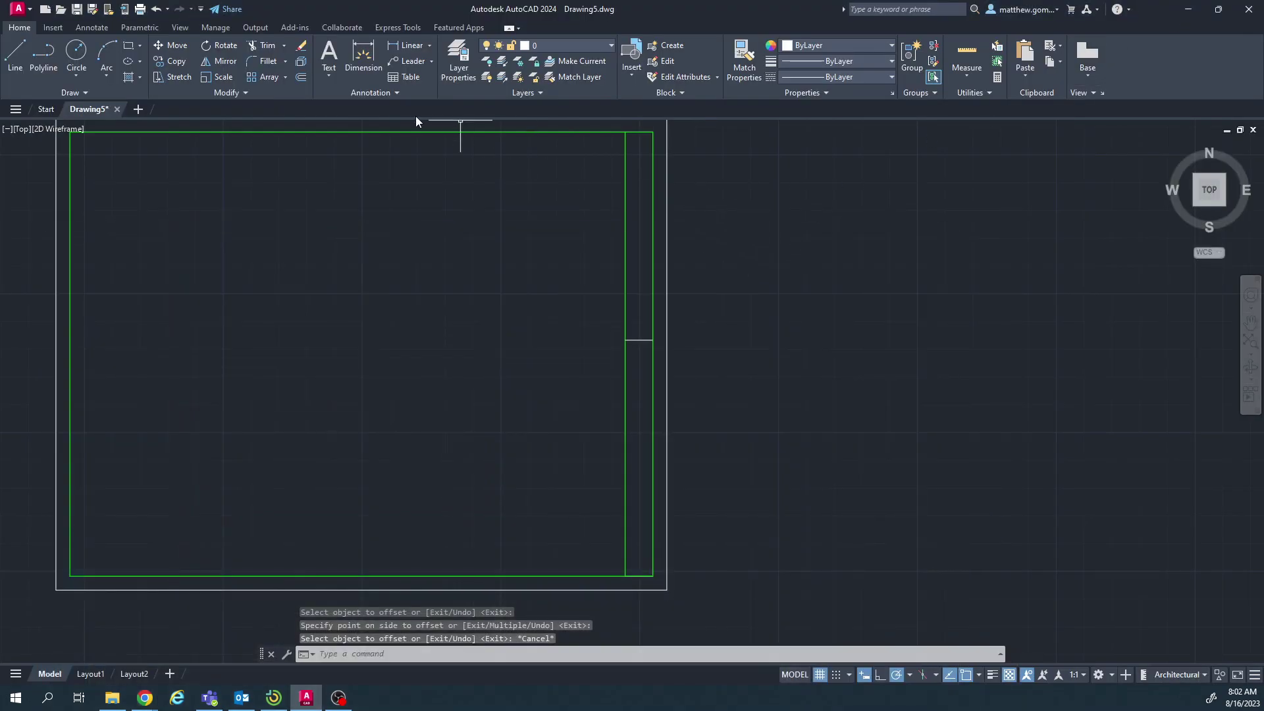
# Step: Offset the new divider 2" upward, then bring up the Canvas reference page
pyautogui.click(301, 77)
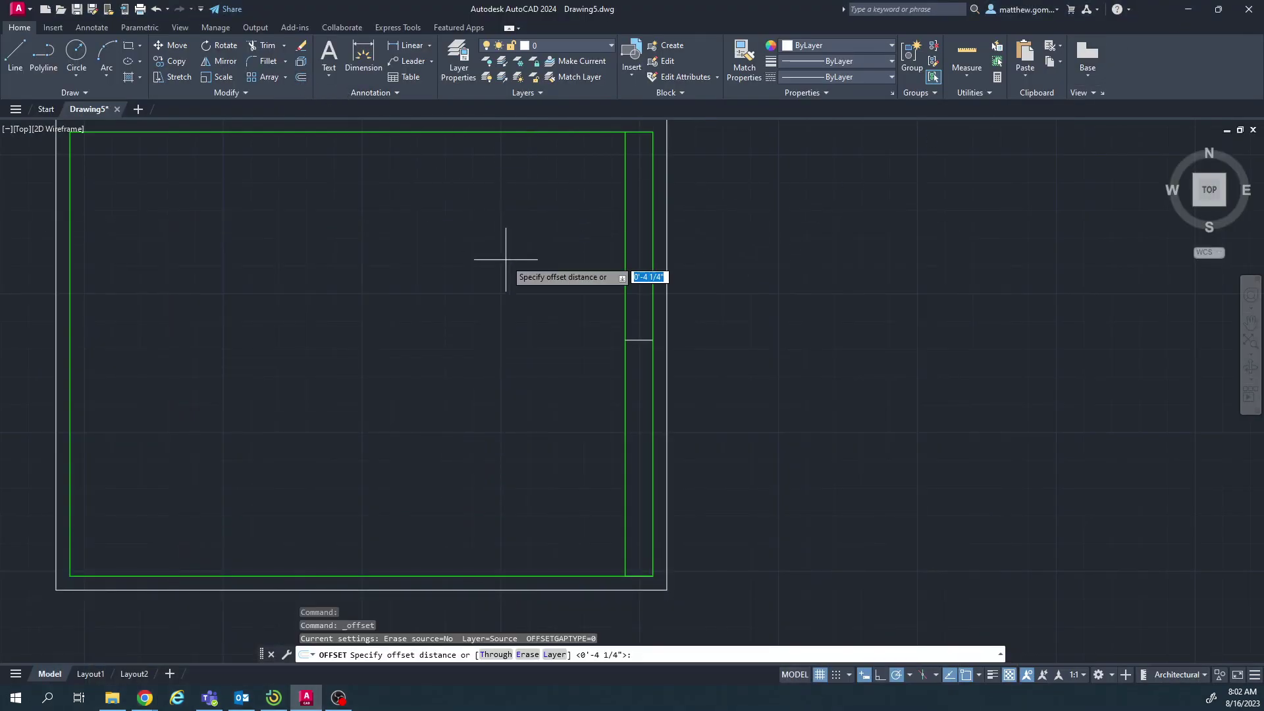
pyautogui.write('2')
pyautogui.press('Return')
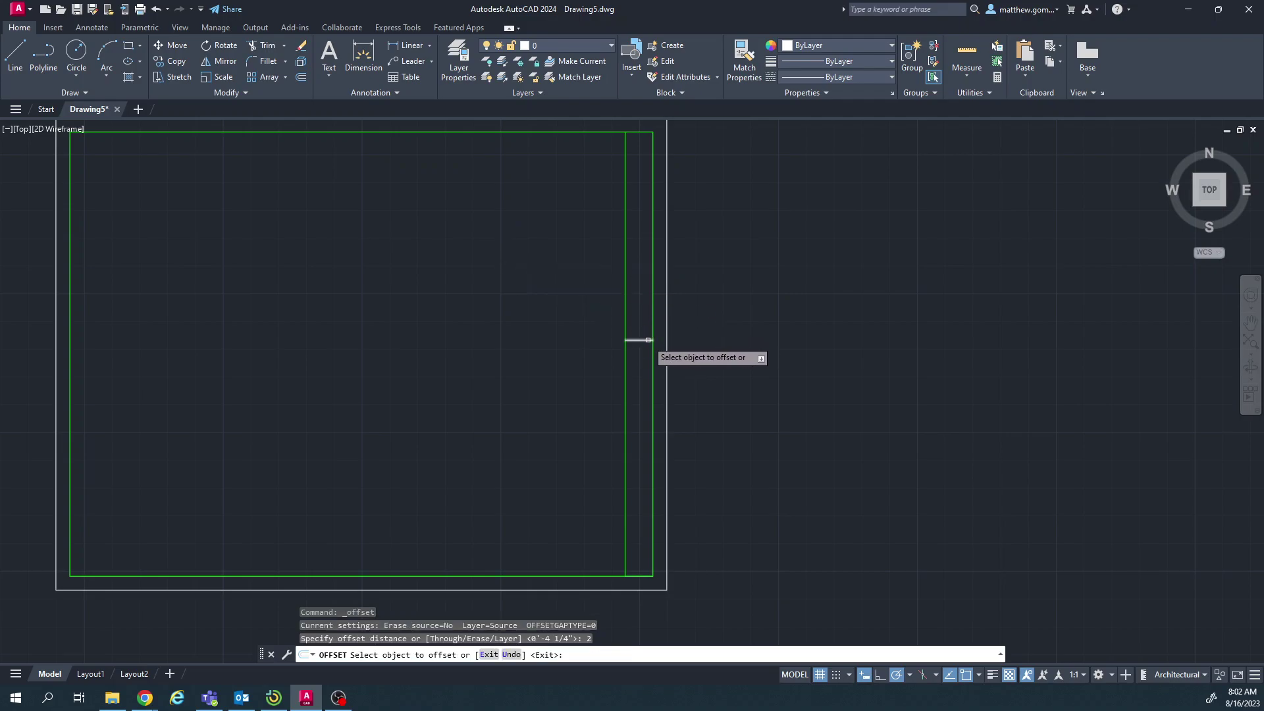
pyautogui.click(647, 339)
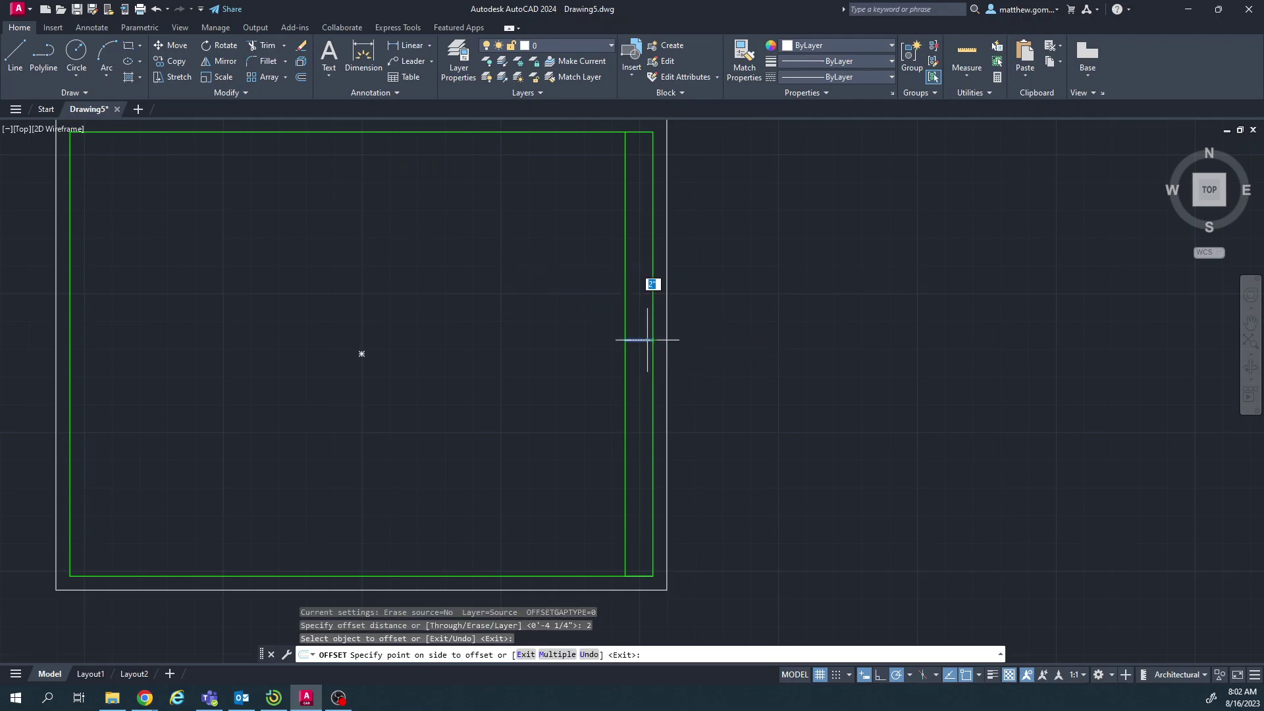
pyautogui.click(643, 209)
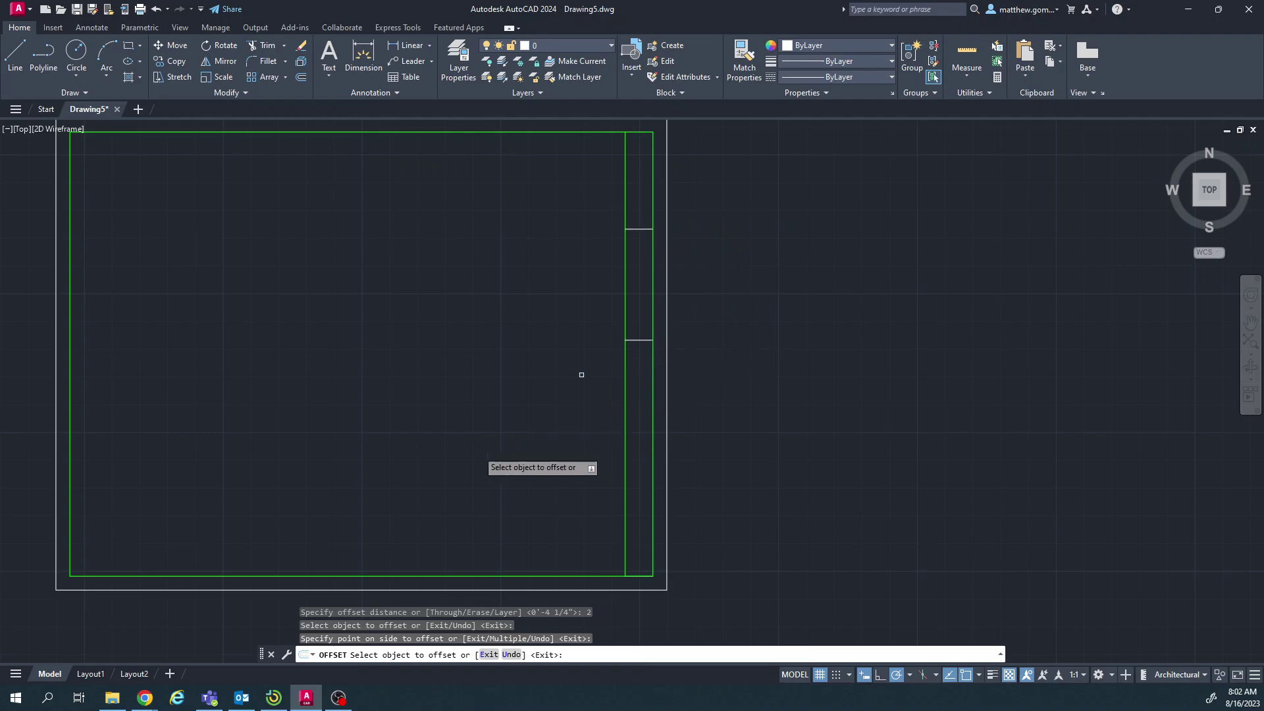
pyautogui.press('Escape')
pyautogui.moveTo(145, 696)
pyautogui.click(309, 645)
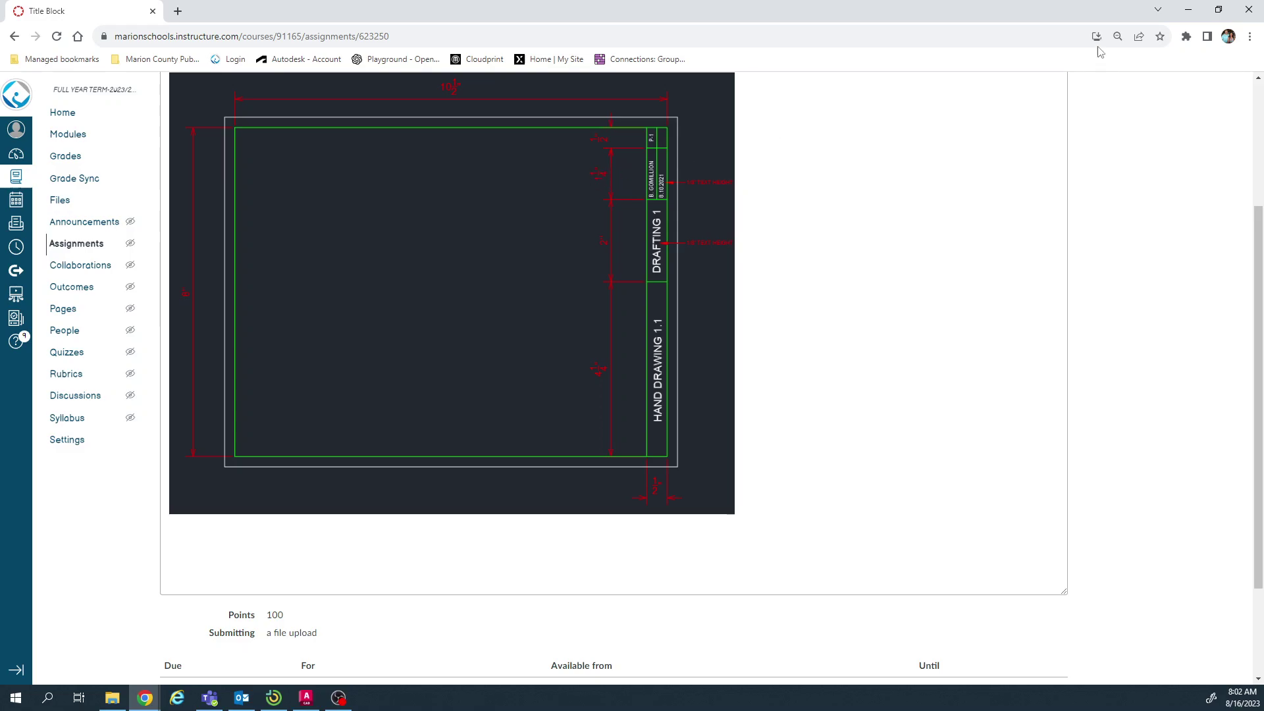
# Step: Offset the upper strip divider 1-1/4" upward to add a third divider
pyautogui.click(1188, 9)
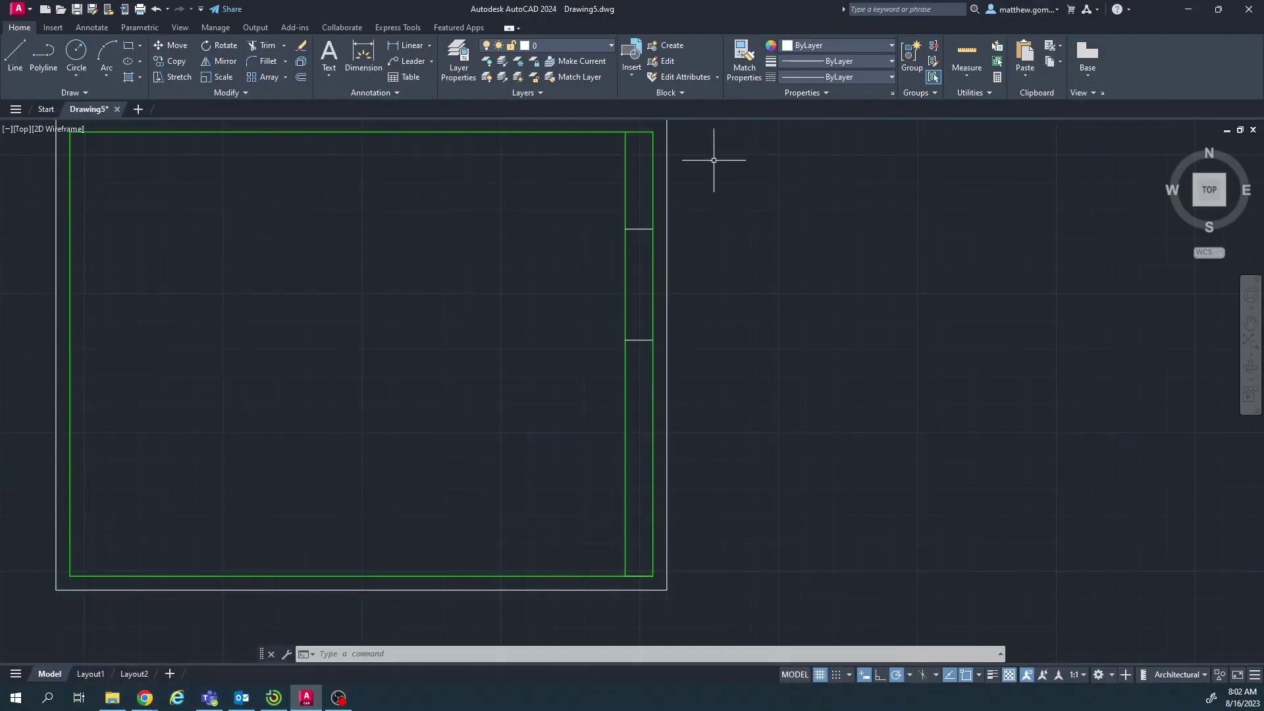
pyautogui.click(301, 77)
pyautogui.write('1-')
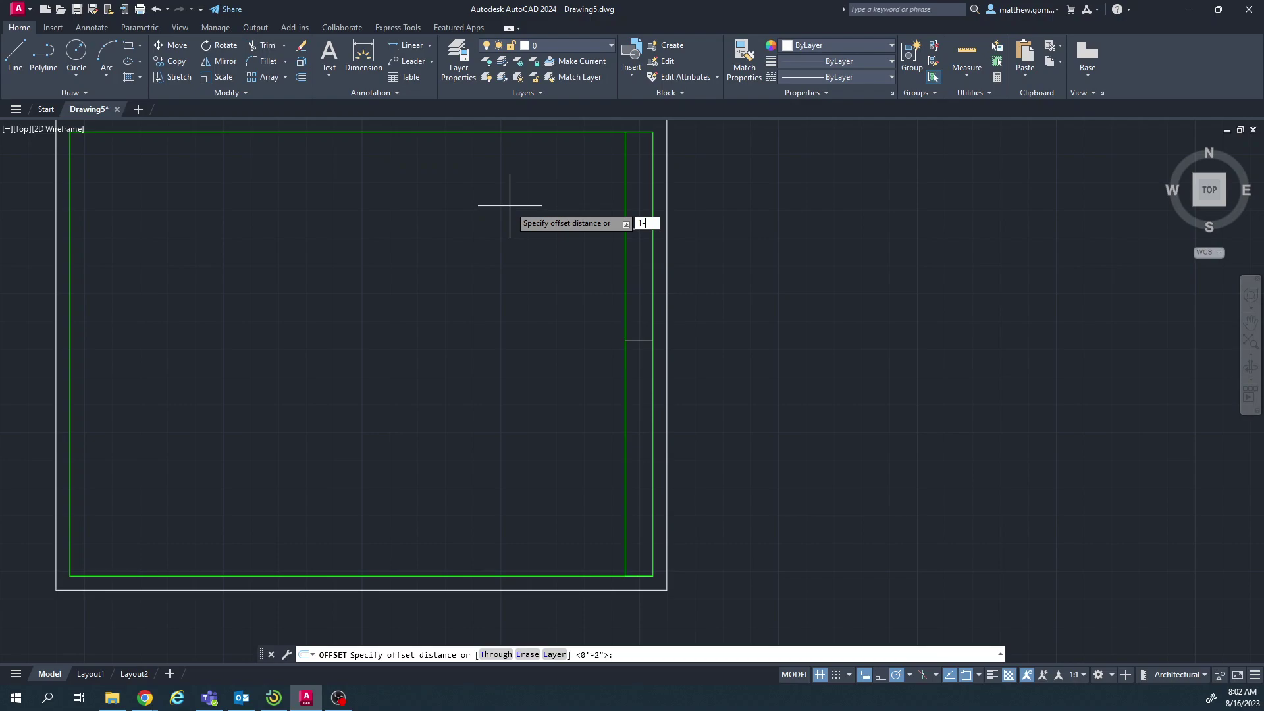
pyautogui.write('1/4')
pyautogui.press('Return')
pyautogui.click(634, 228)
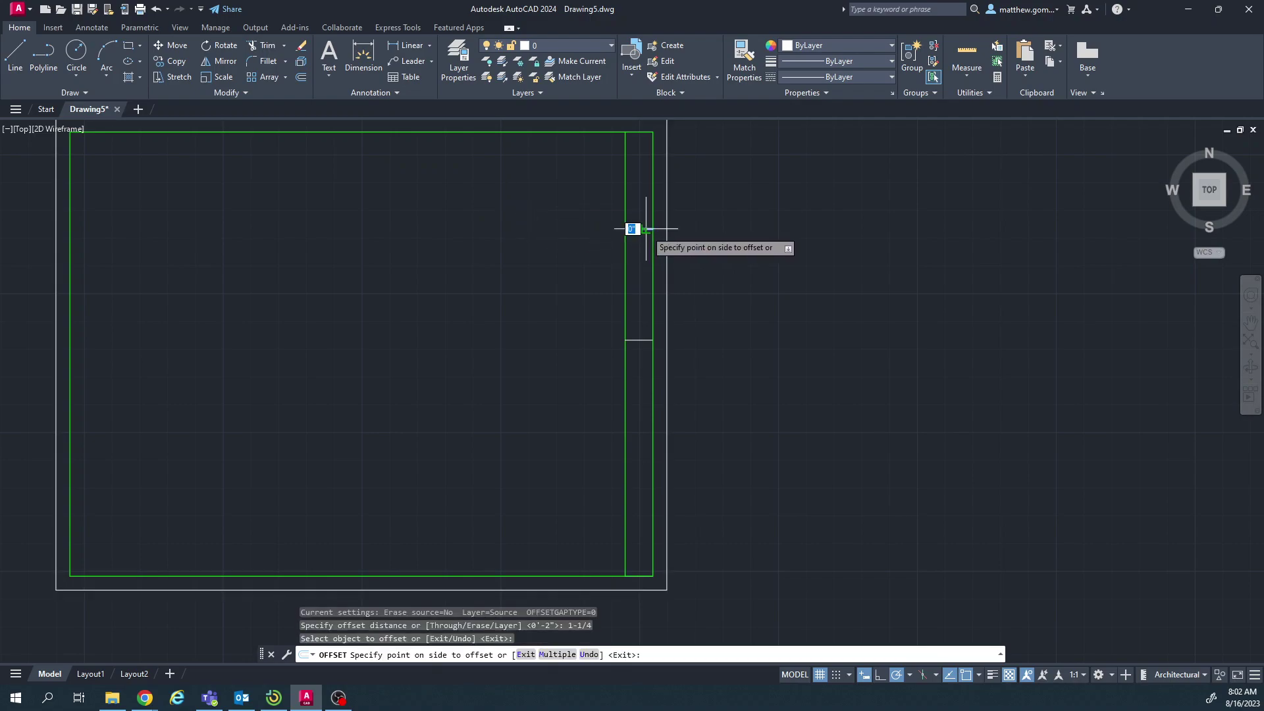
pyautogui.click(643, 181)
pyautogui.press('Escape')
# Step: Select the three dividers, open the colour list without changing it, then view the reference
pyautogui.click(640, 340)
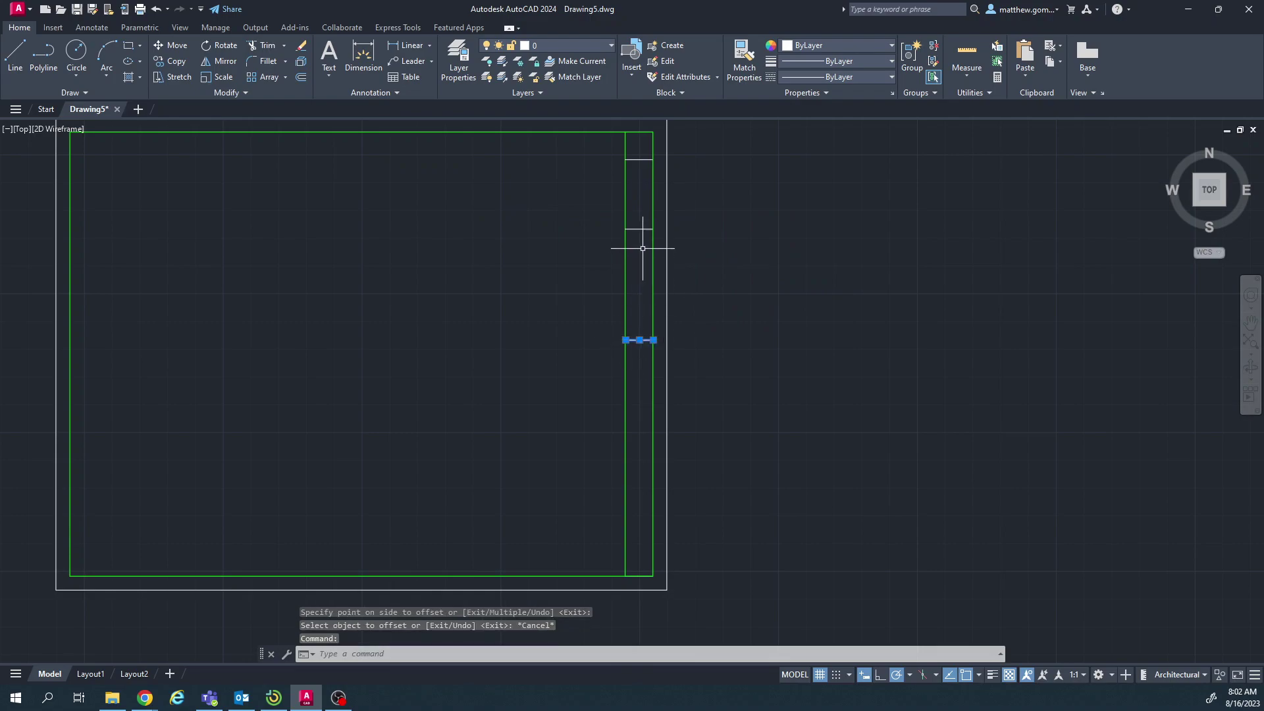
pyautogui.click(648, 234)
pyautogui.click(641, 125)
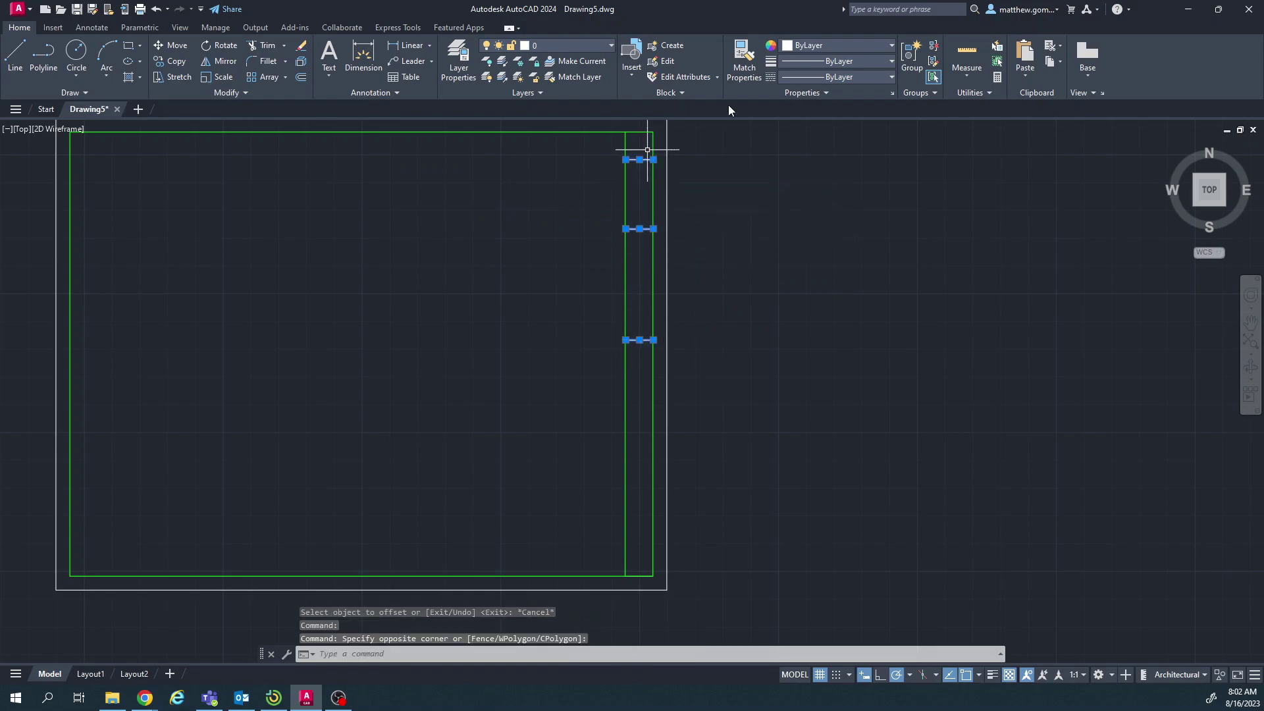
pyautogui.click(806, 47)
pyautogui.press('Escape')
pyautogui.press('Escape')
pyautogui.press('Escape')
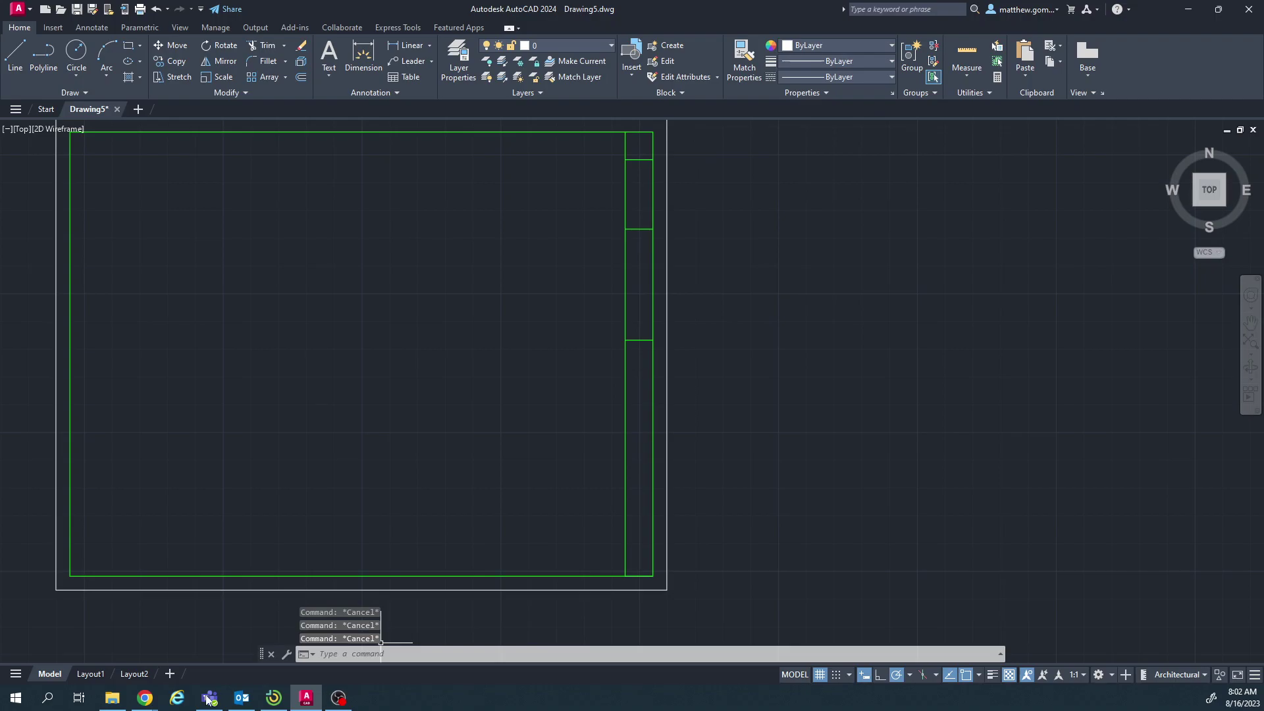
pyautogui.click(359, 642)
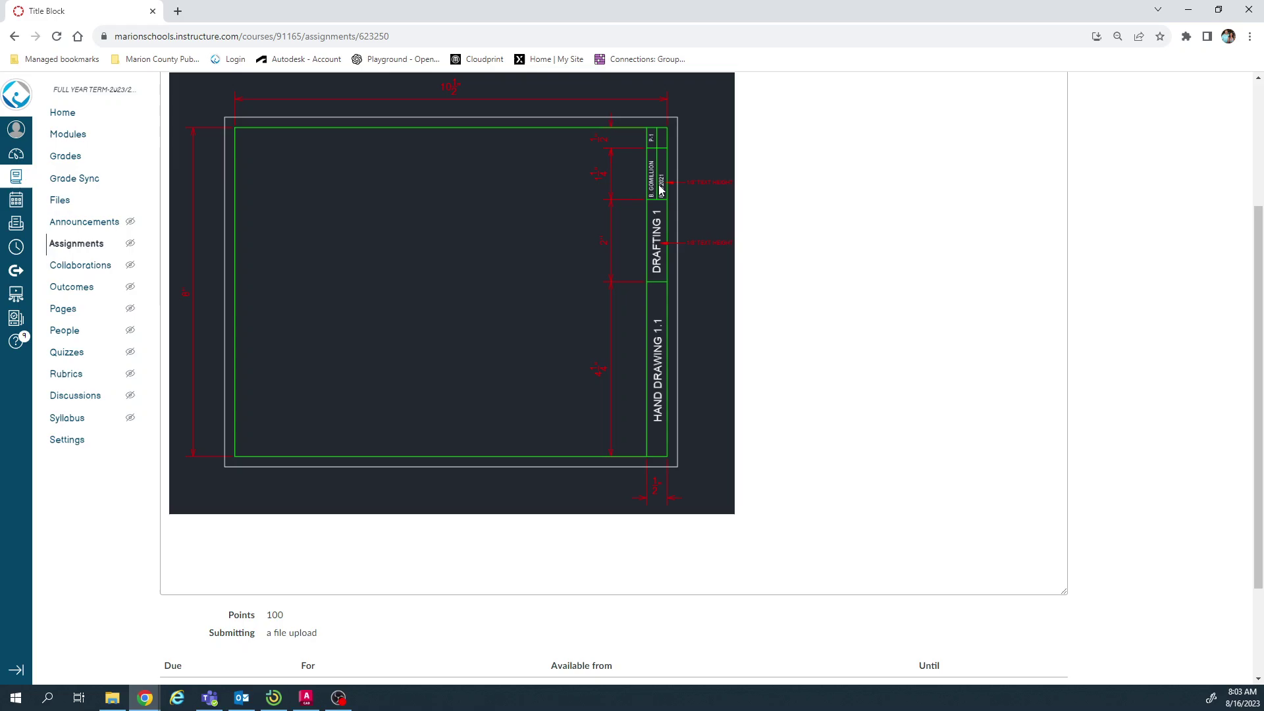
# Step: Minimize the browser after studying the sample title block to return to Drawing5
pyautogui.click(1188, 9)
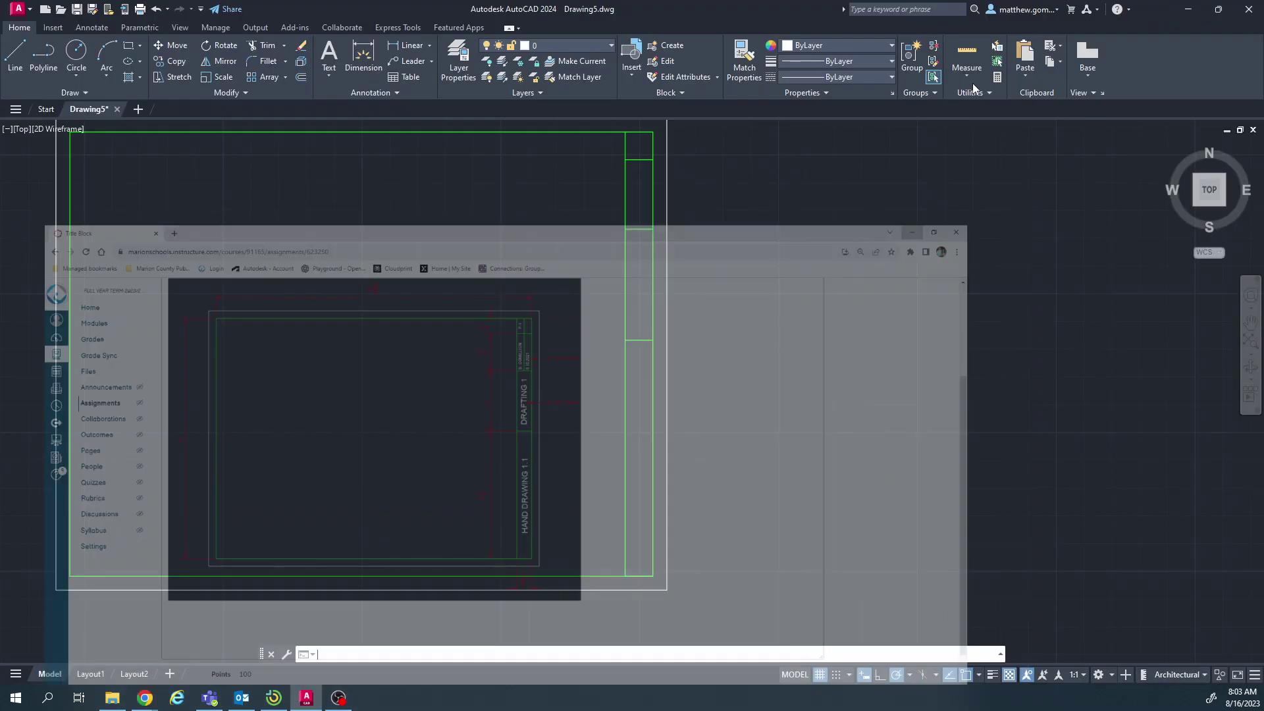
# Step: Pan toward the title strip, leaving an accidental diagonal line drawn right of the border
pyautogui.moveTo(654, 231)
pyautogui.mouseDown(button='middle')
pyautogui.moveTo(613, 235)
pyautogui.moveTo(589, 256)
pyautogui.mouseUp(button='middle')
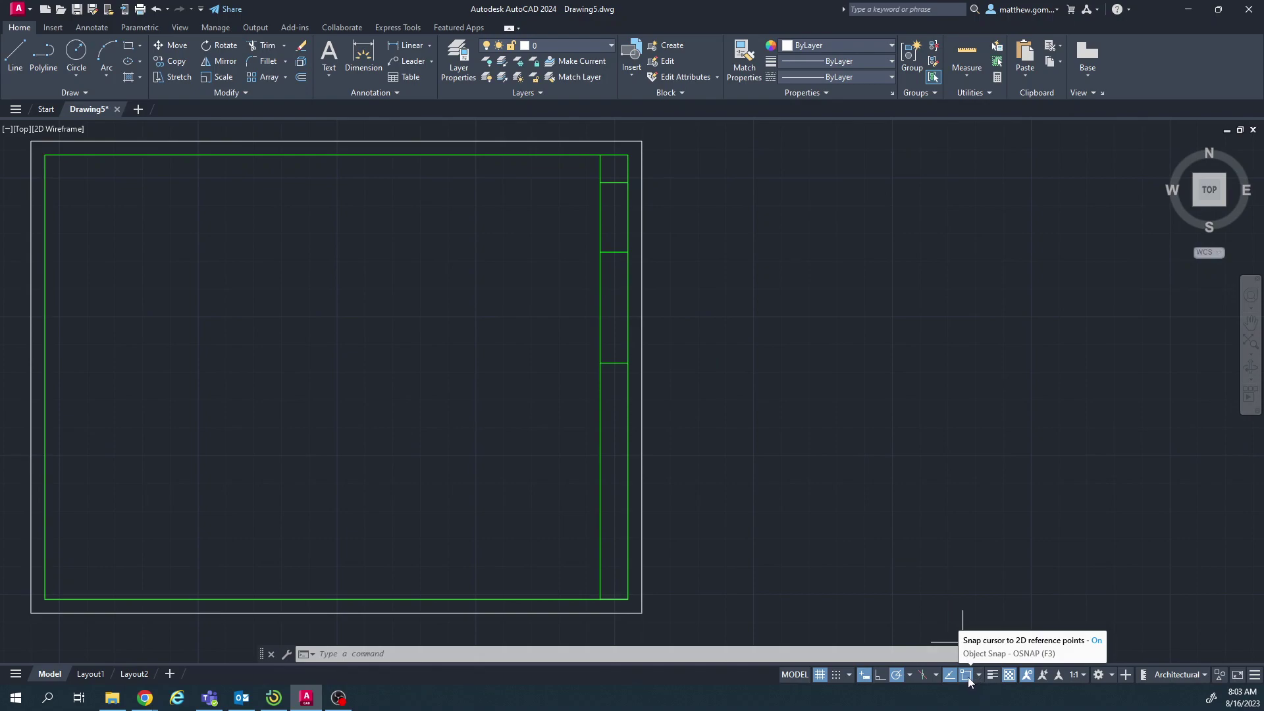
pyautogui.moveTo(917, 508); pyautogui.dragTo(668, 422, button='middle')
pyautogui.write('l')
pyautogui.press('Return')
pyautogui.click(652, 291)
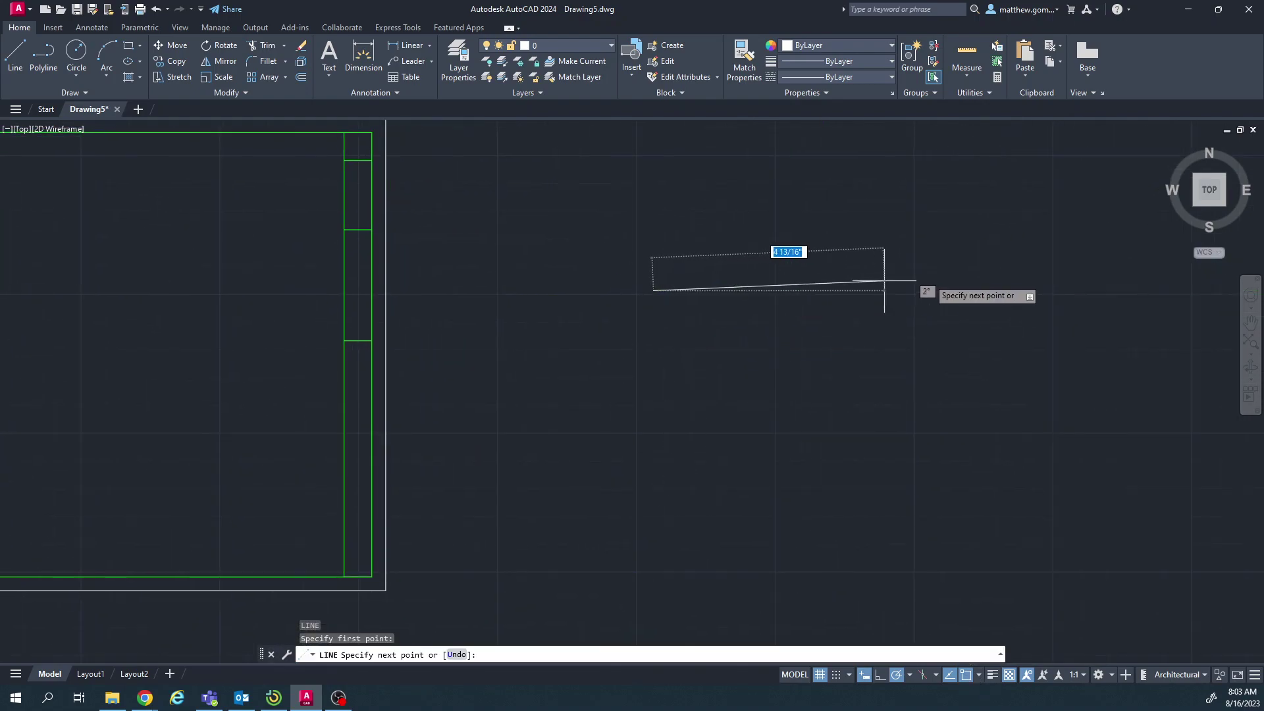
pyautogui.click(993, 224)
pyautogui.press('Escape')
pyautogui.moveTo(945, 347); pyautogui.dragTo(786, 334, button='middle')
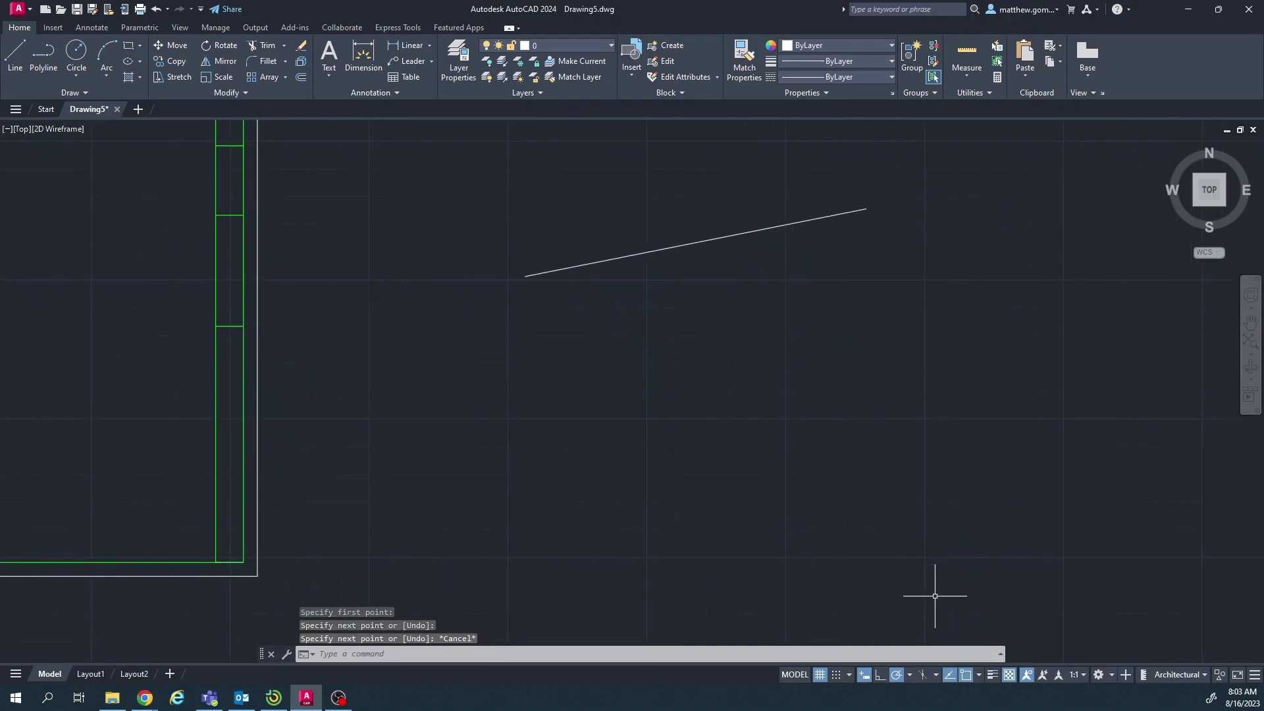
pyautogui.click(15, 54)
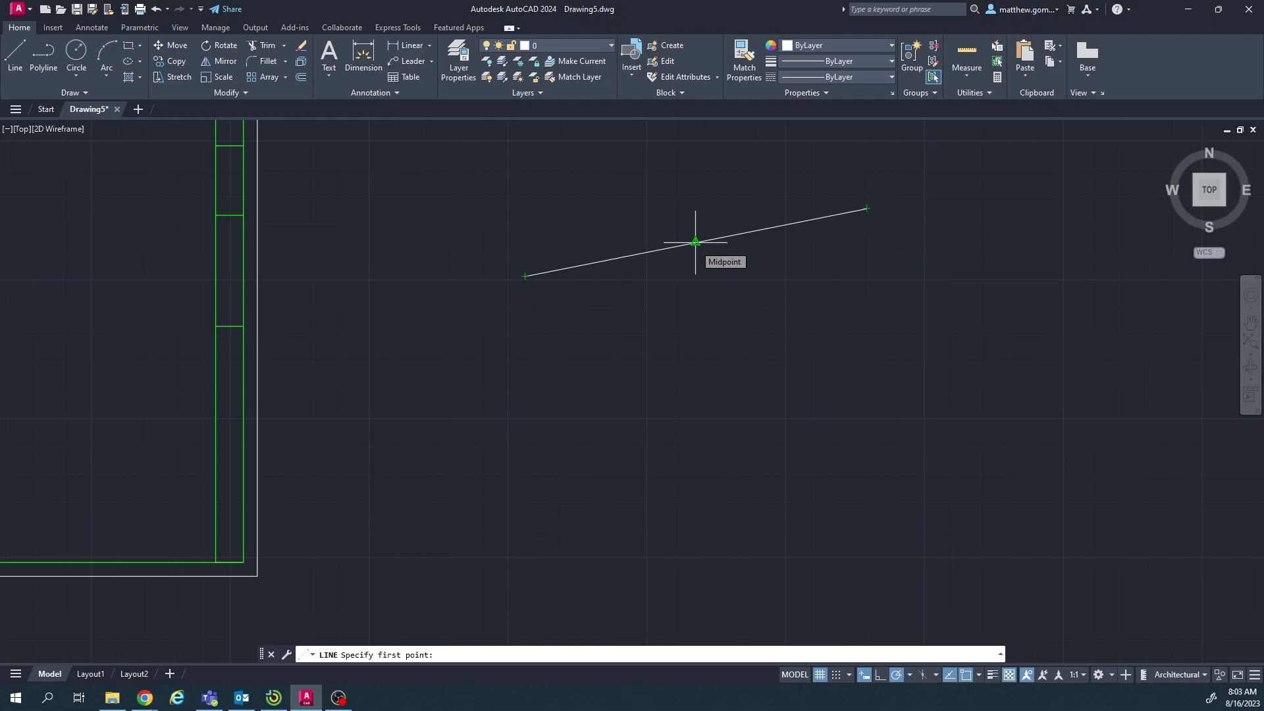
pyautogui.press('Escape')
pyautogui.press('Escape')
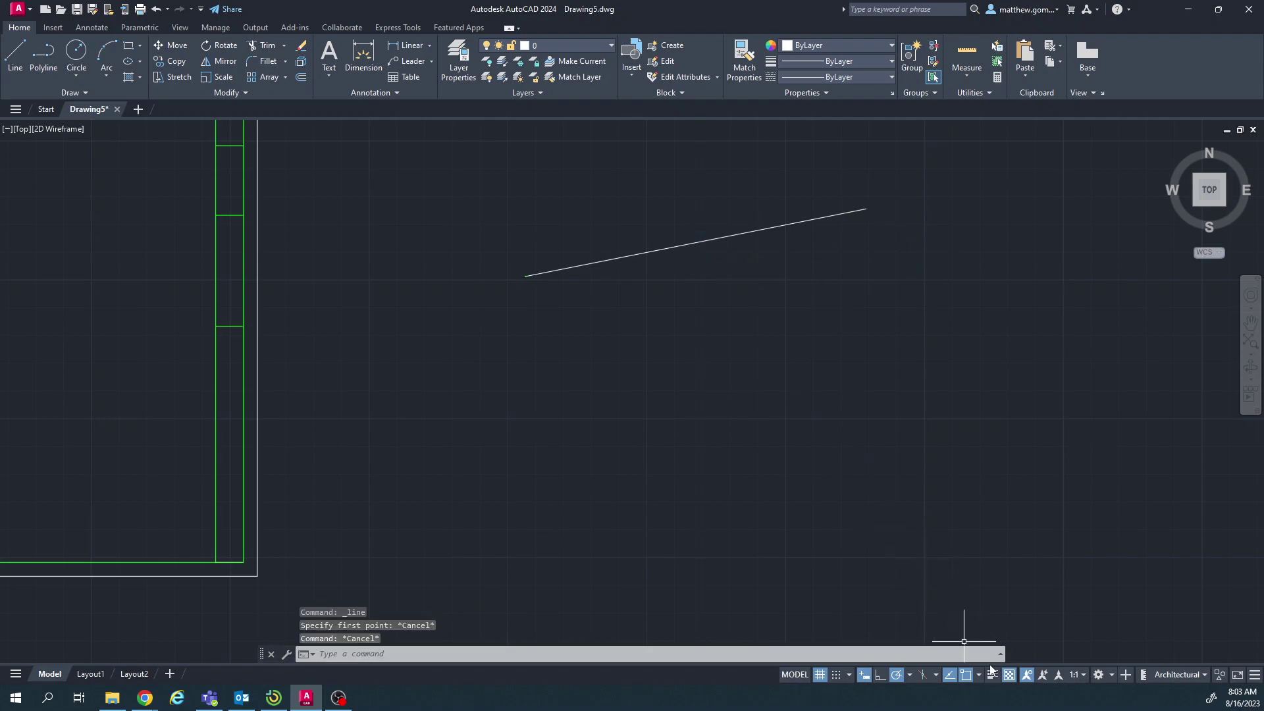
pyautogui.moveTo(585, 342)
pyautogui.mouseDown(button='middle')
pyautogui.moveTo(731, 420)
pyautogui.moveTo(779, 466)
pyautogui.mouseUp(button='middle')
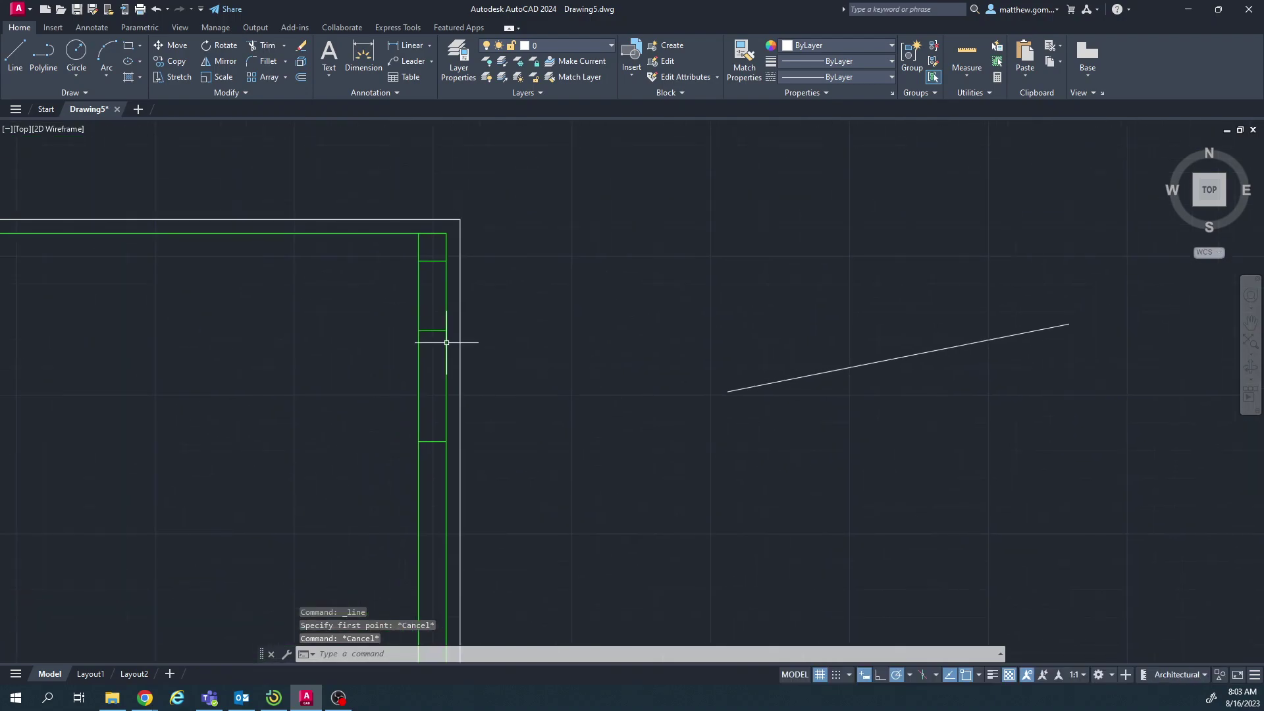
pyautogui.scroll(2, 434, 328)
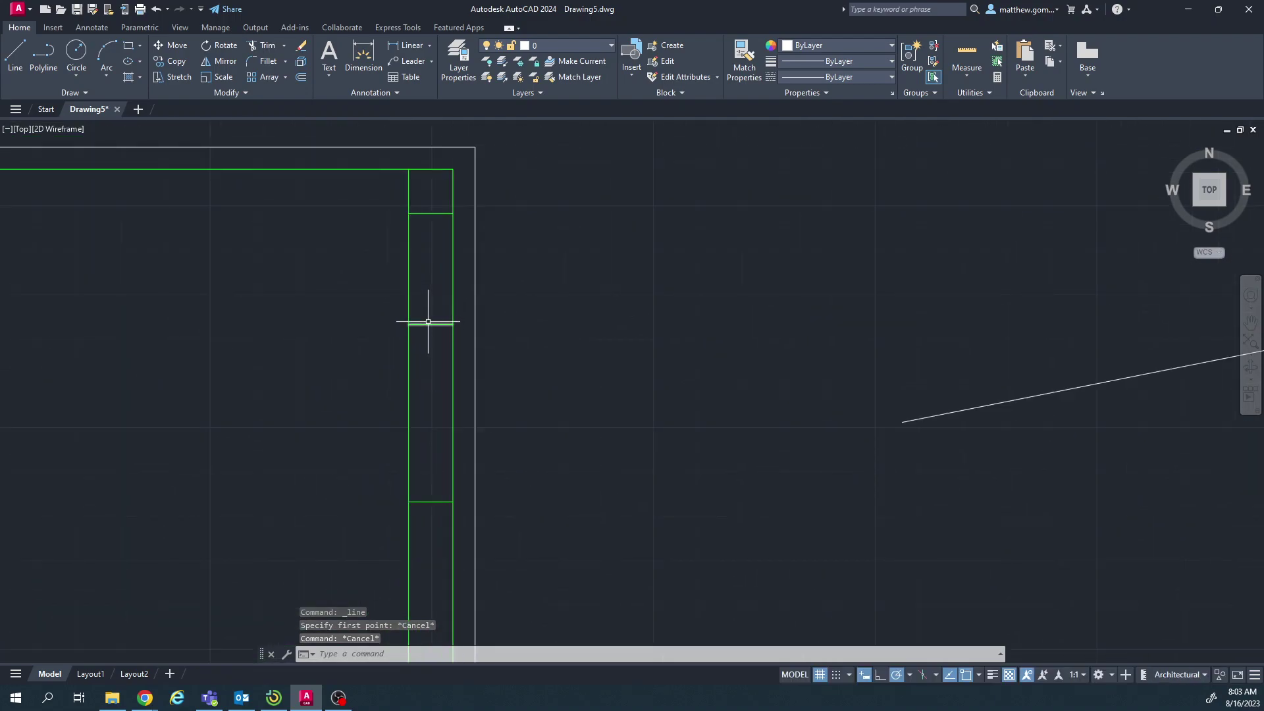
pyautogui.press('Escape')
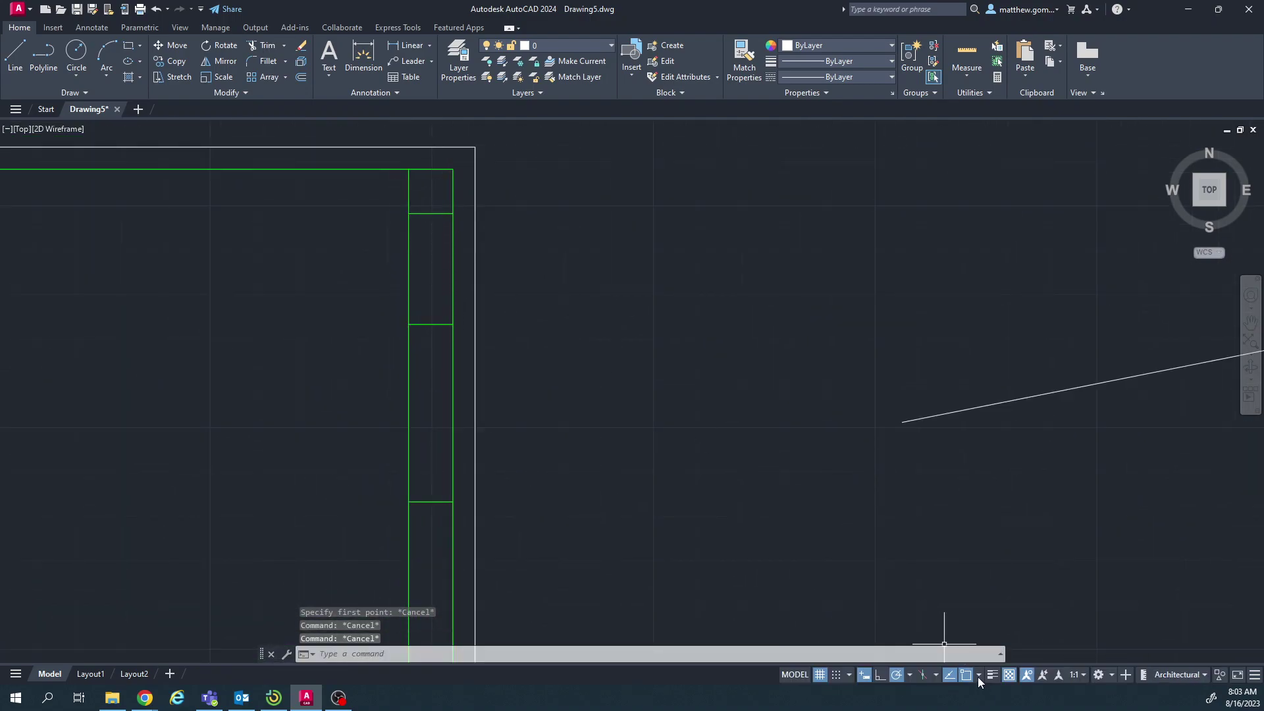
# Step: Keep object snap on and add Midpoint to the enabled snap modes
pyautogui.click(967, 684)
pyautogui.click(968, 684)
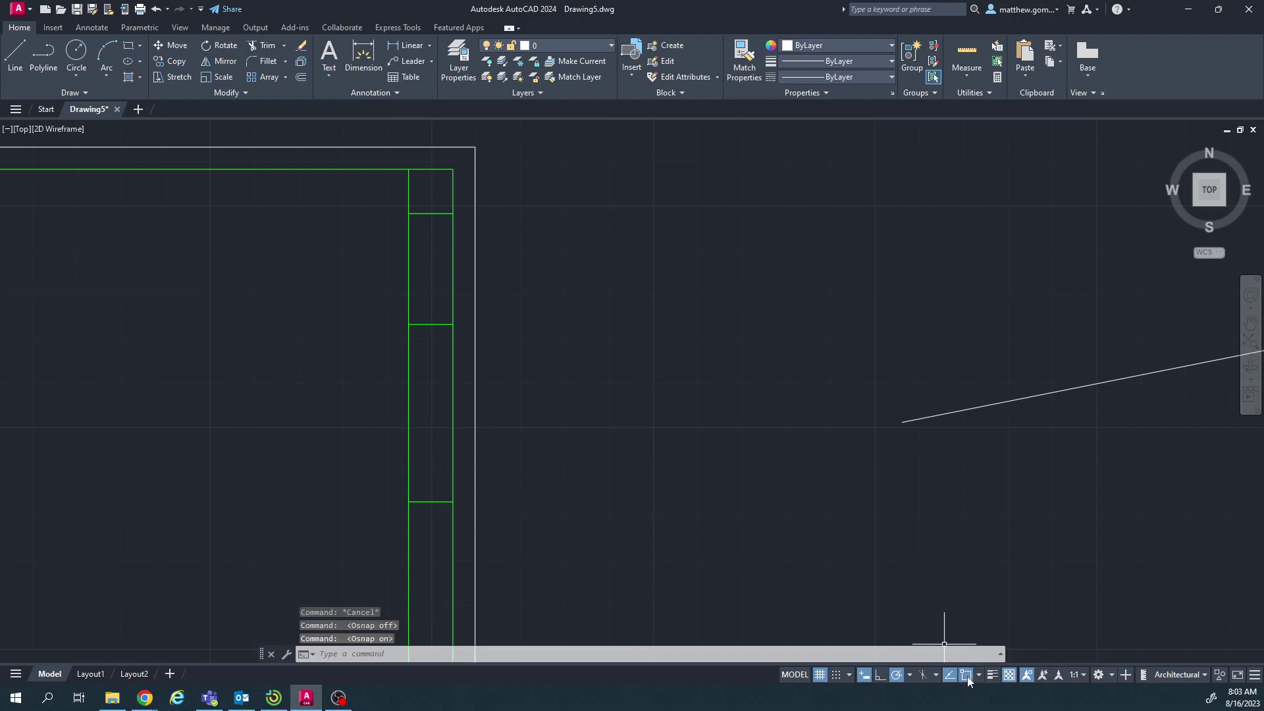
pyautogui.click(967, 683)
pyautogui.click(966, 679)
pyautogui.click(979, 675)
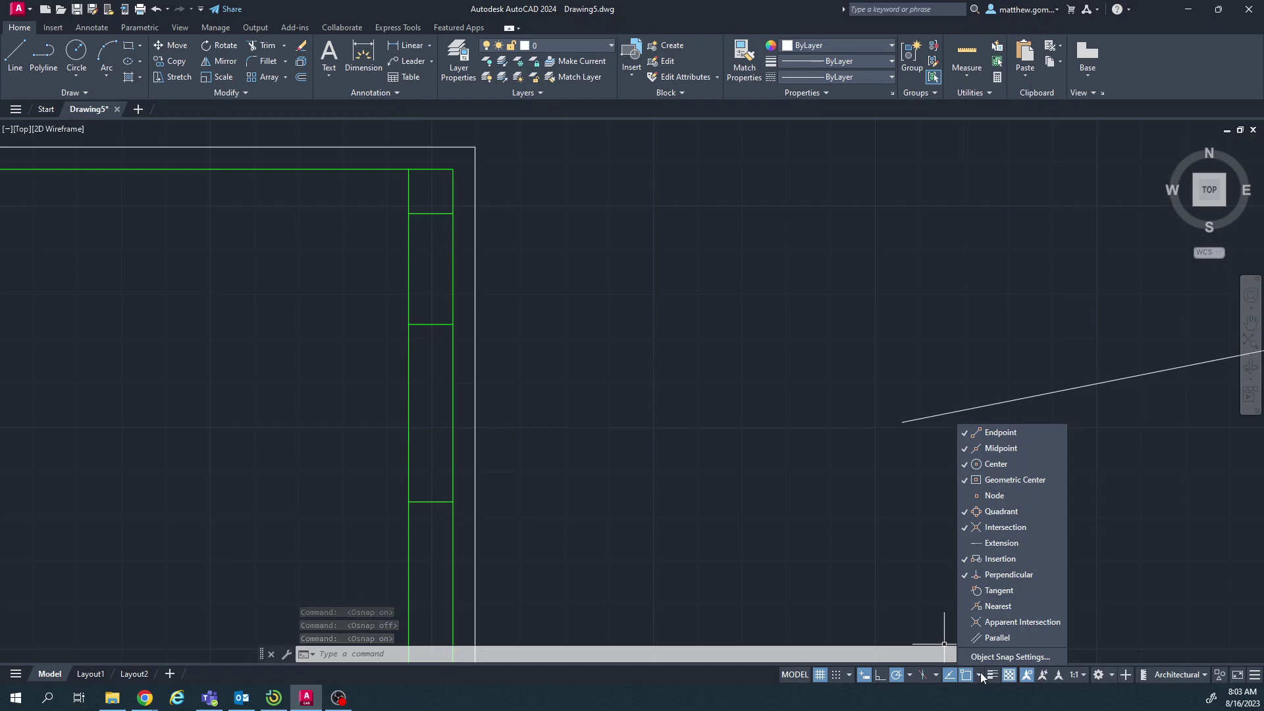
pyautogui.click(999, 450)
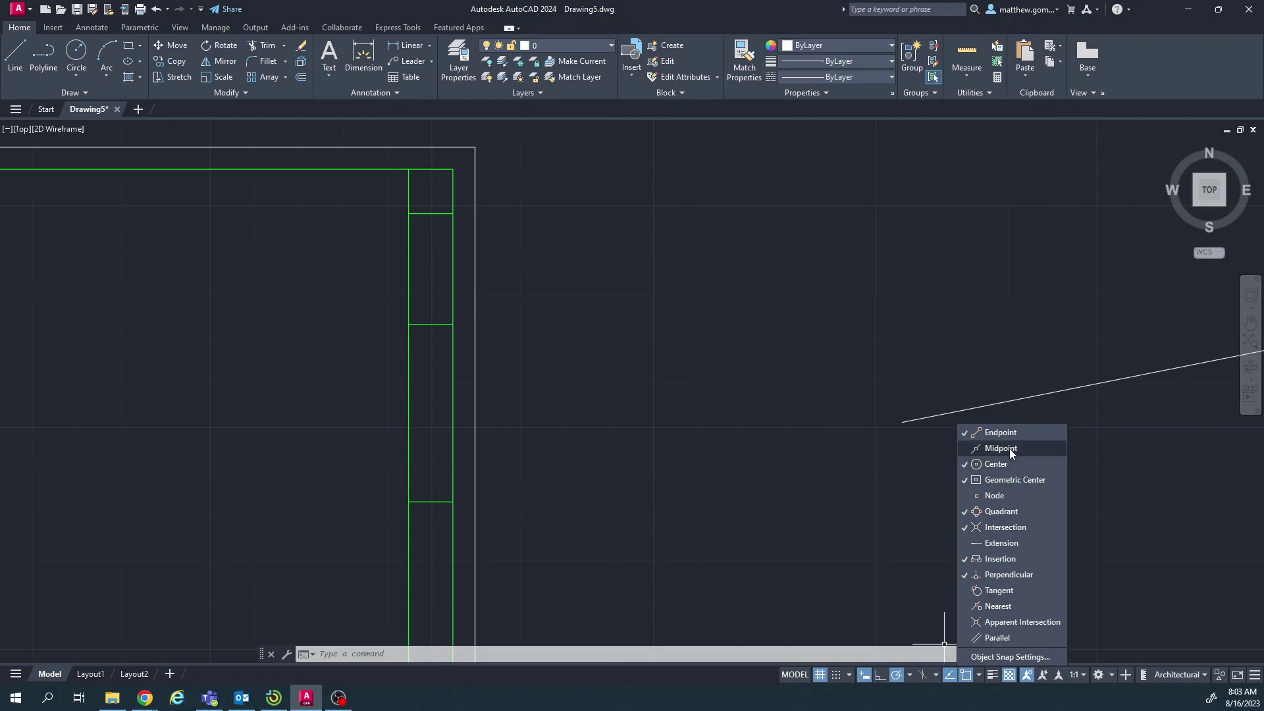
pyautogui.click(1002, 448)
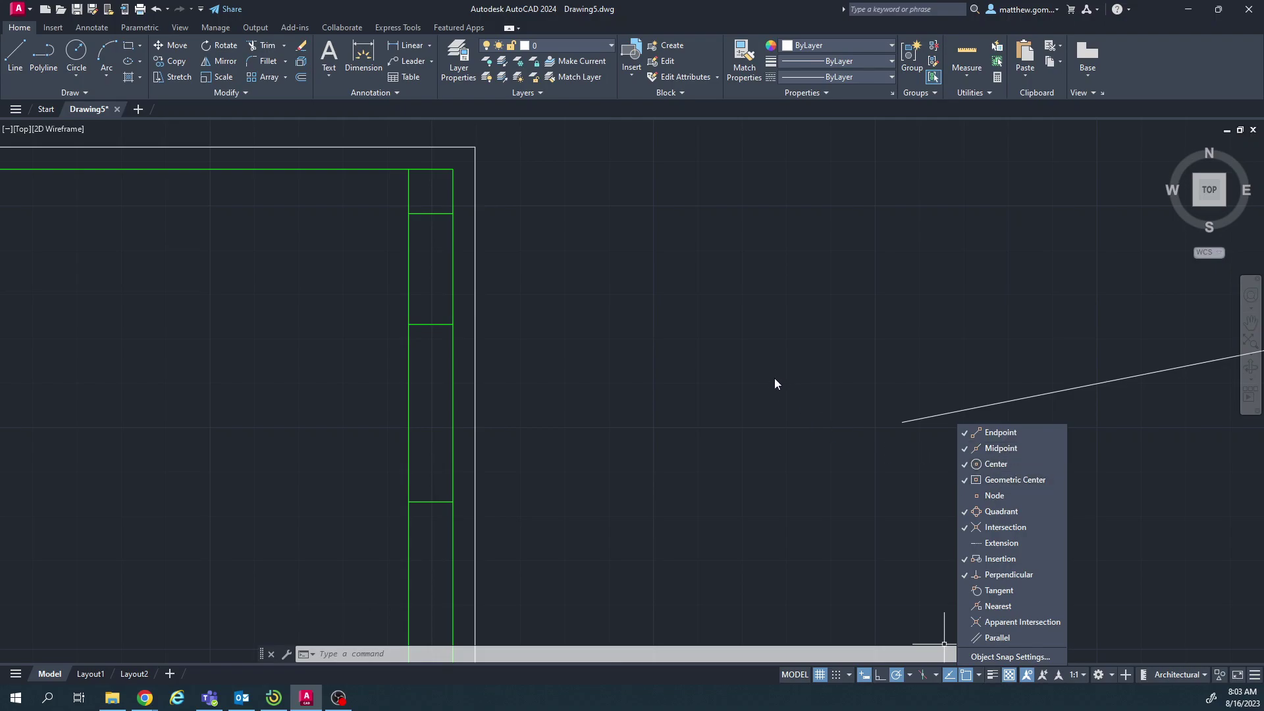
pyautogui.press('Escape')
pyautogui.press('Escape')
pyautogui.press('Escape')
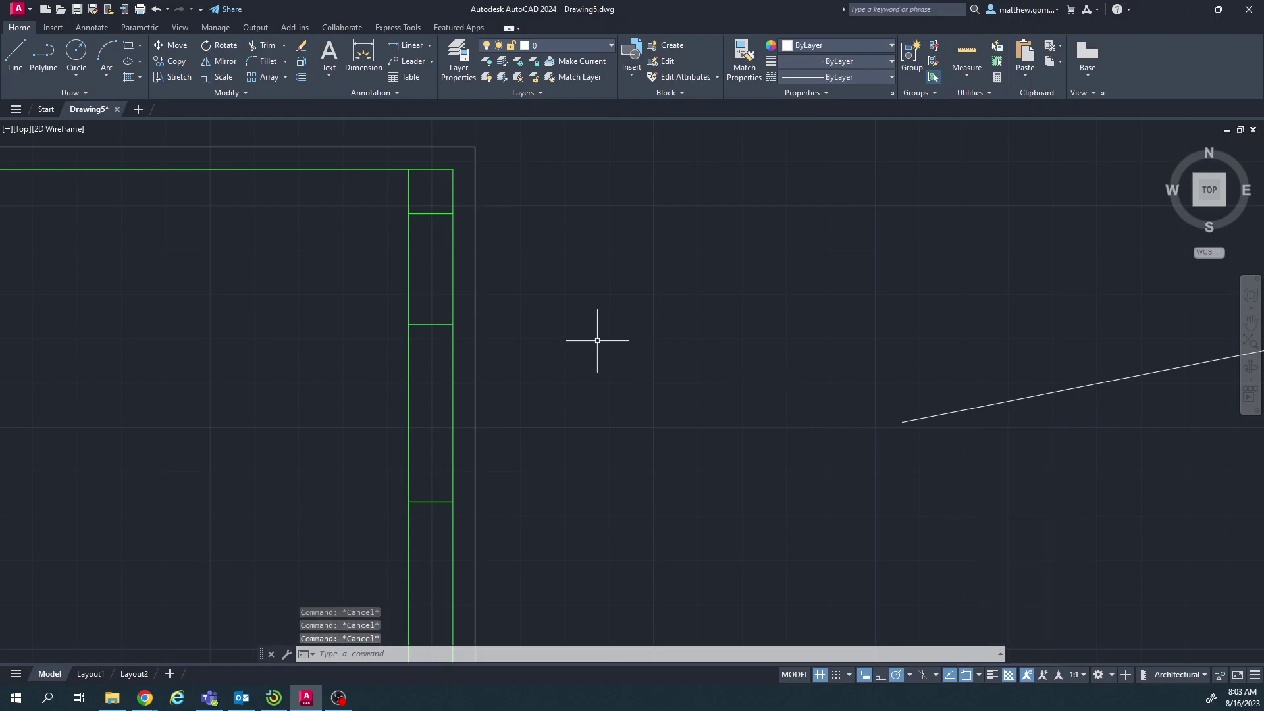
# Step: Draw a green vertical line from the upper divider's midpoint up to the top border
pyautogui.click(13, 58)
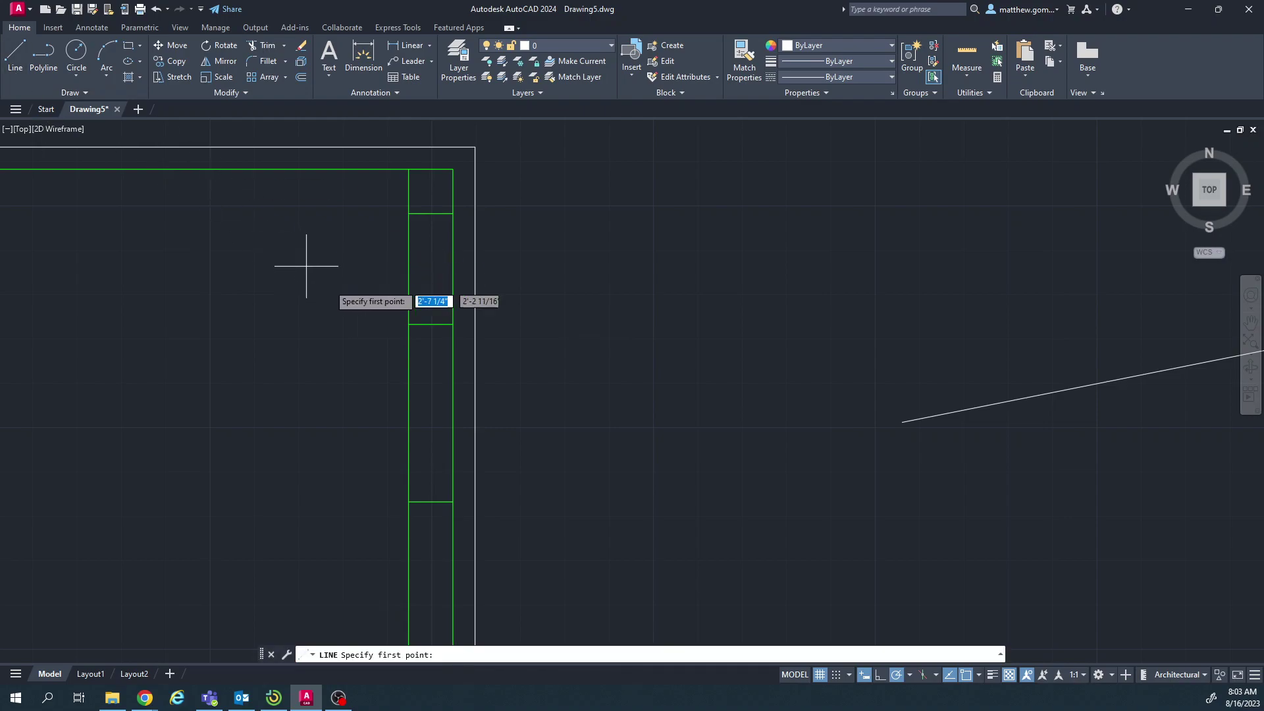
pyautogui.scroll(2, 431, 323)
pyautogui.scroll(-2, 431, 324)
pyautogui.click(431, 324)
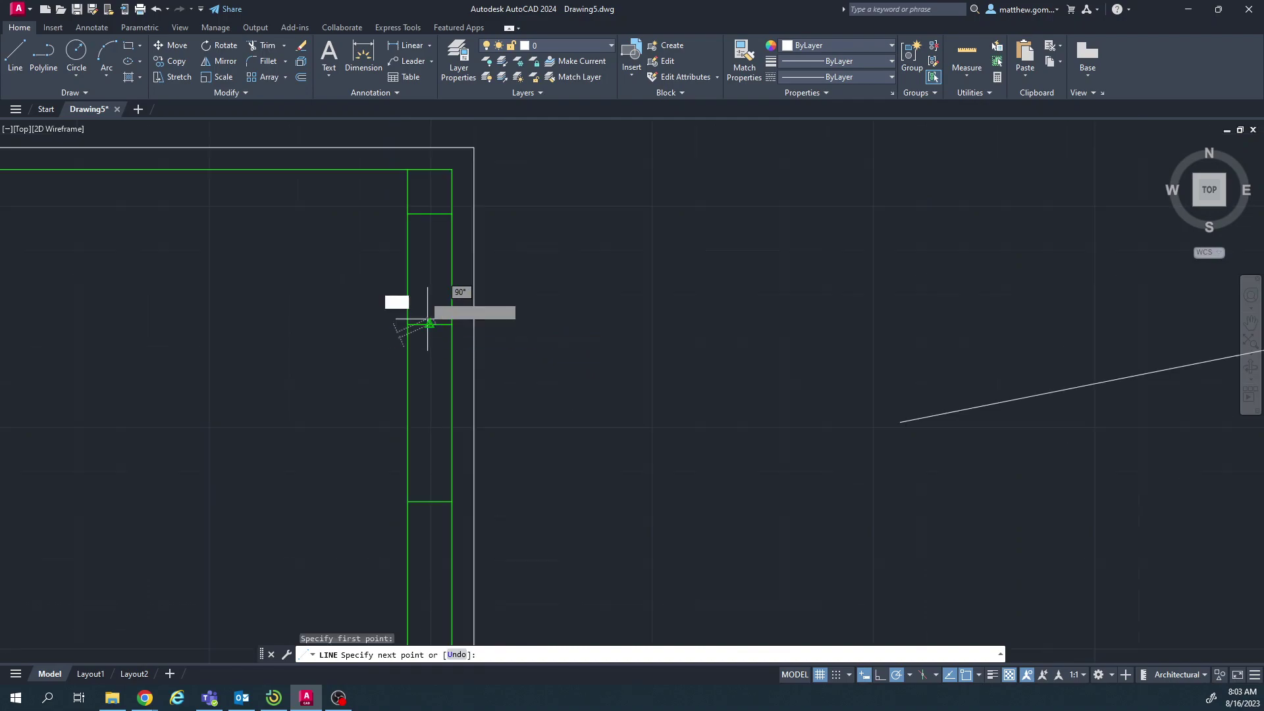
pyautogui.click(429, 170)
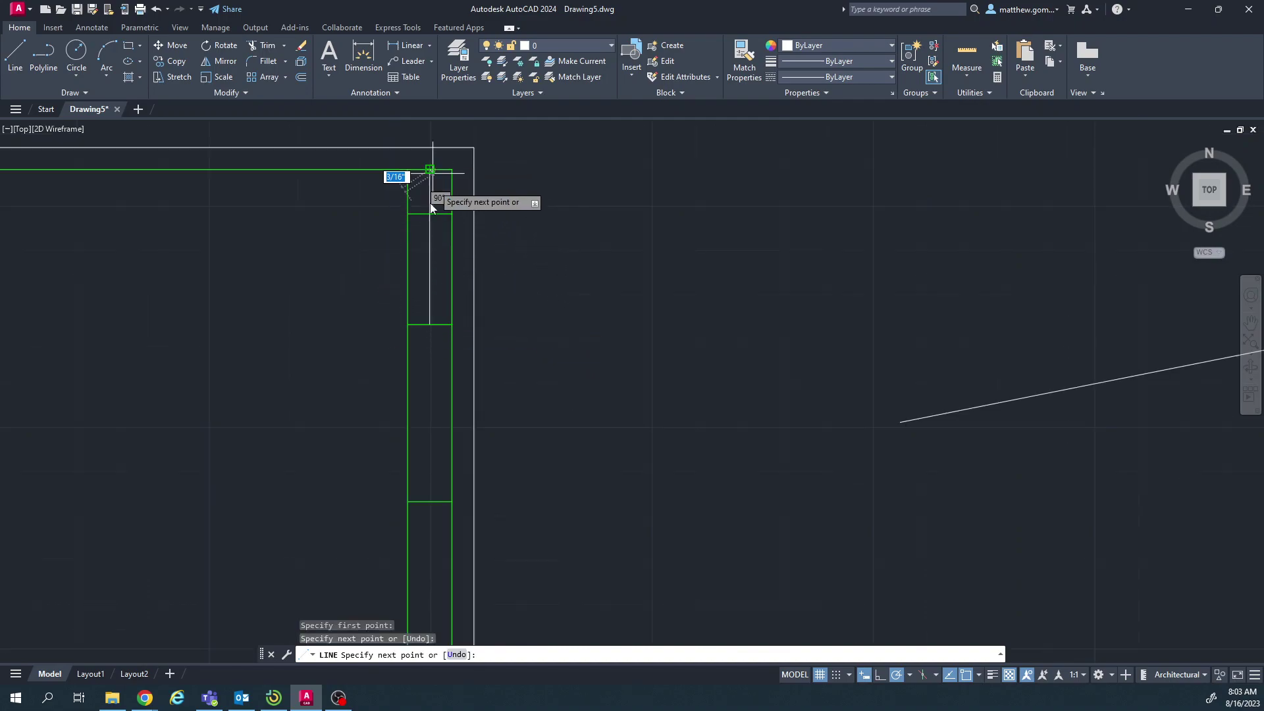
pyautogui.press('Escape')
pyautogui.click(430, 243)
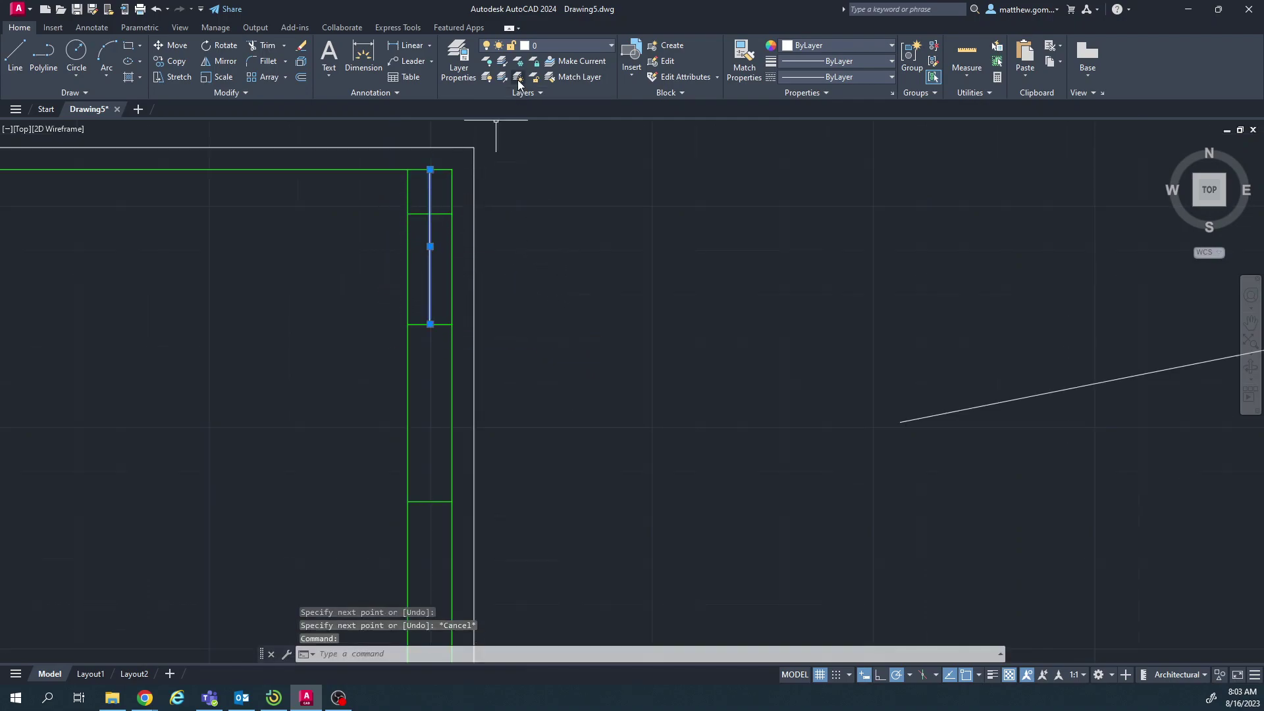
pyautogui.click(792, 45)
pyautogui.click(816, 153)
pyautogui.scroll(-5, 614, 260)
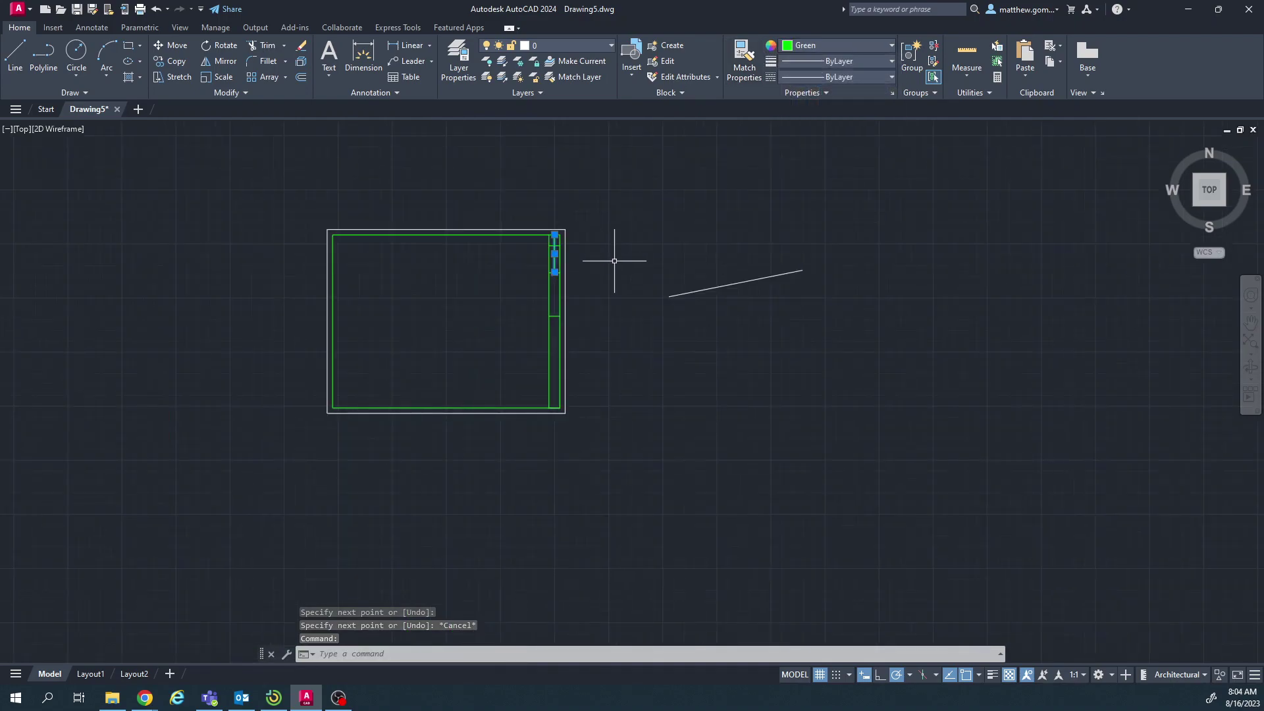
pyautogui.press('Escape')
# Step: Erase the stray diagonal line with a selection window and recentre the title block
pyautogui.click(811, 266)
pyautogui.click(655, 293)
pyautogui.press('Delete')
pyautogui.moveTo(468, 333); pyautogui.dragTo(607, 327, button='middle')
pyautogui.scroll(2, 534, 310)
pyautogui.scroll(2, 533, 310)
pyautogui.scroll(-2, 533, 310)
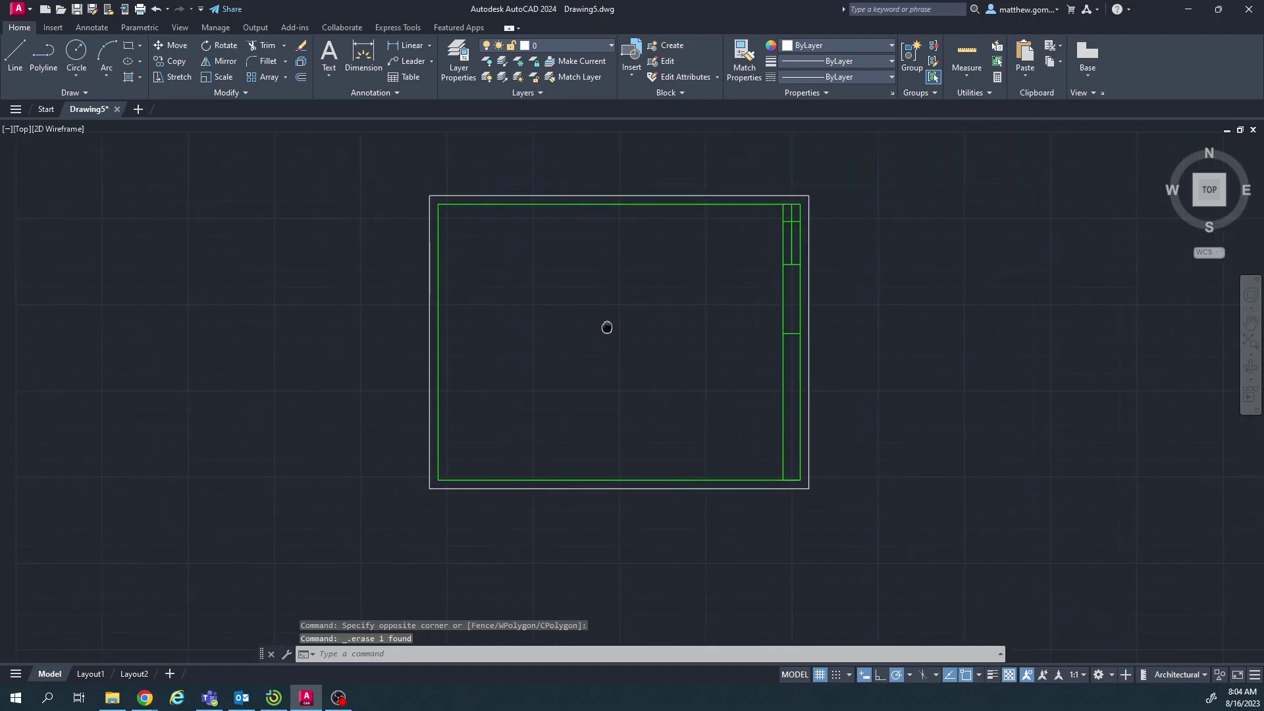
pyautogui.scroll(2, 607, 328)
pyautogui.moveTo(150, 702)
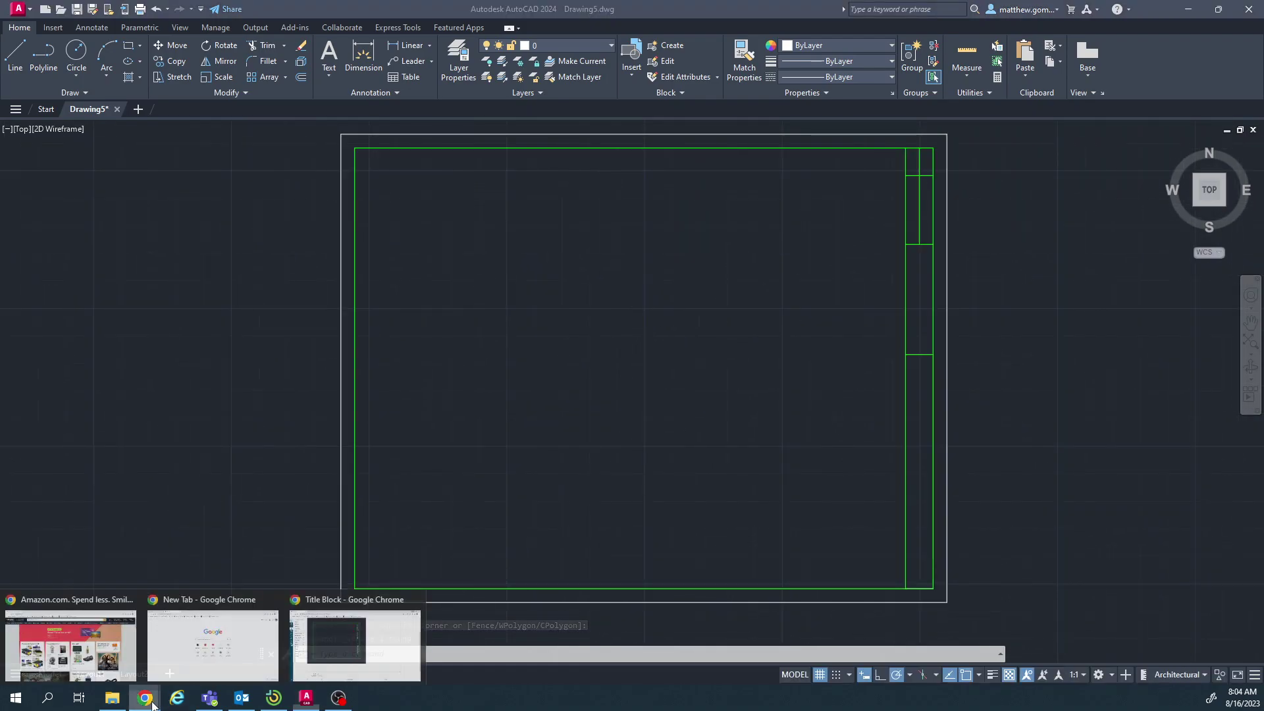
pyautogui.click(355, 641)
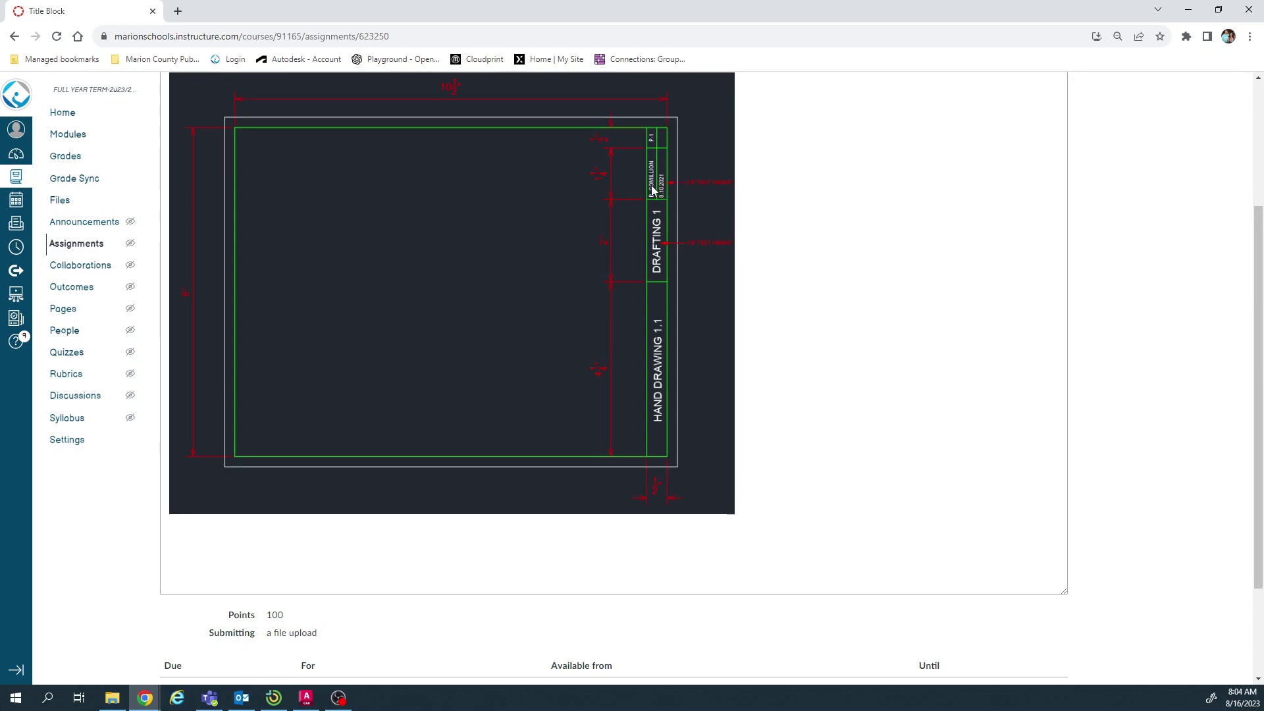
# Step: Start single-line text inside the frame with 1/8" height and 0° rotation
pyautogui.click(1188, 10)
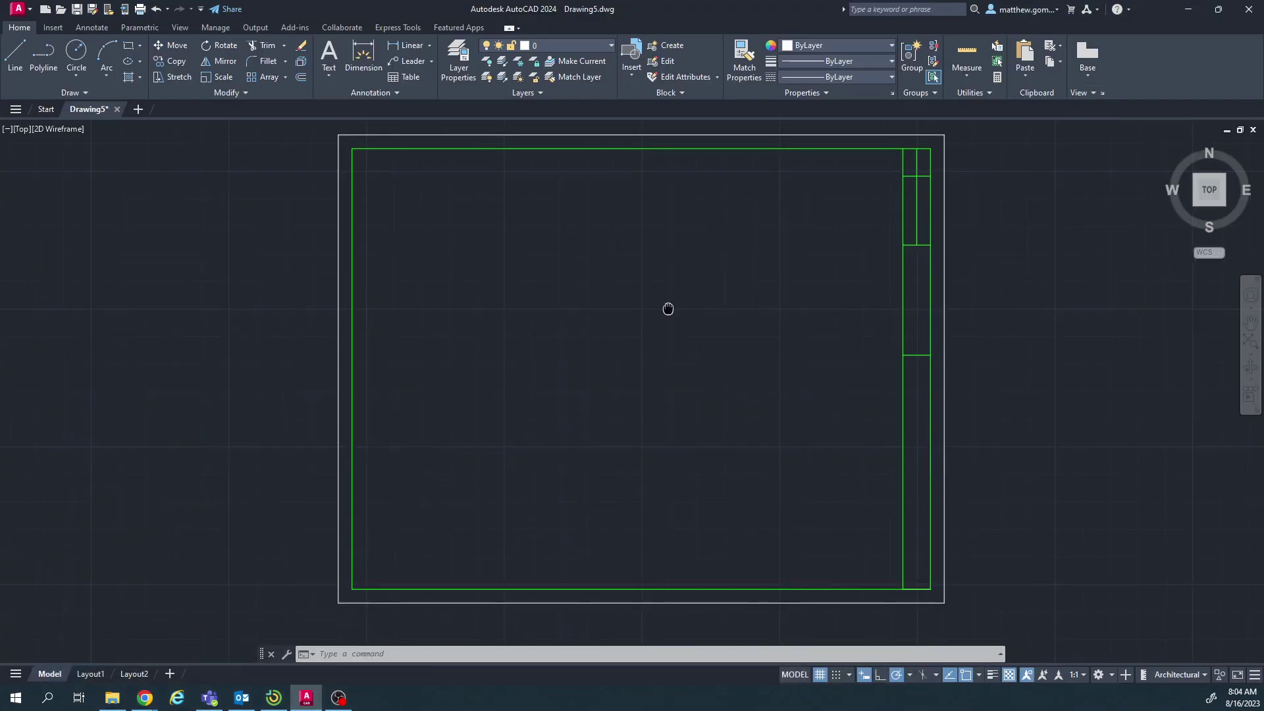
pyautogui.moveTo(666, 307); pyautogui.dragTo(555, 302, button='middle')
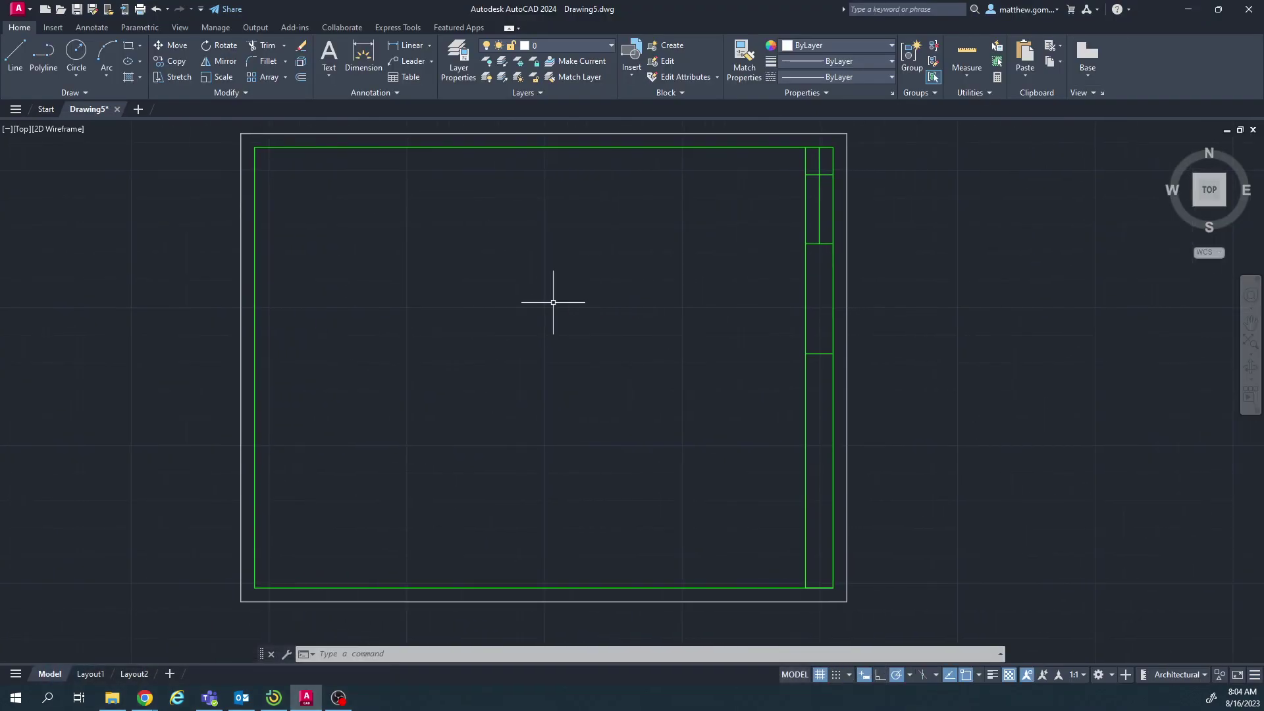
pyautogui.click(330, 77)
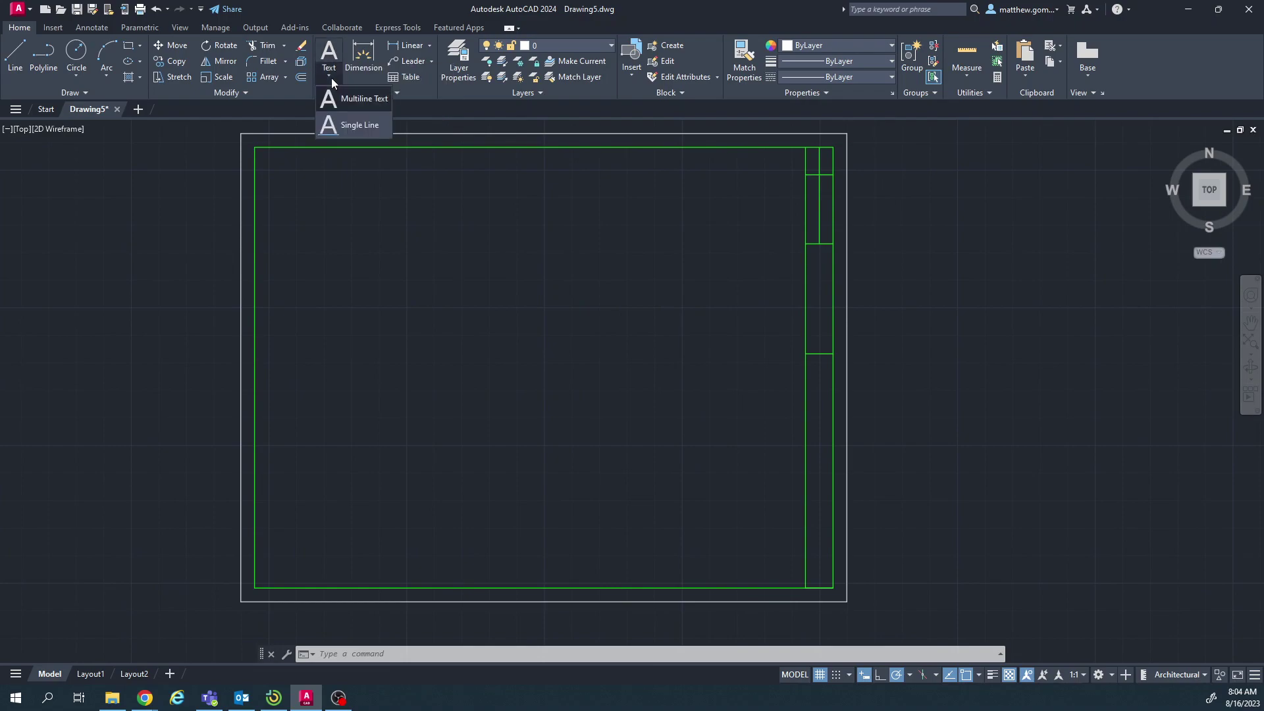
pyautogui.click(340, 125)
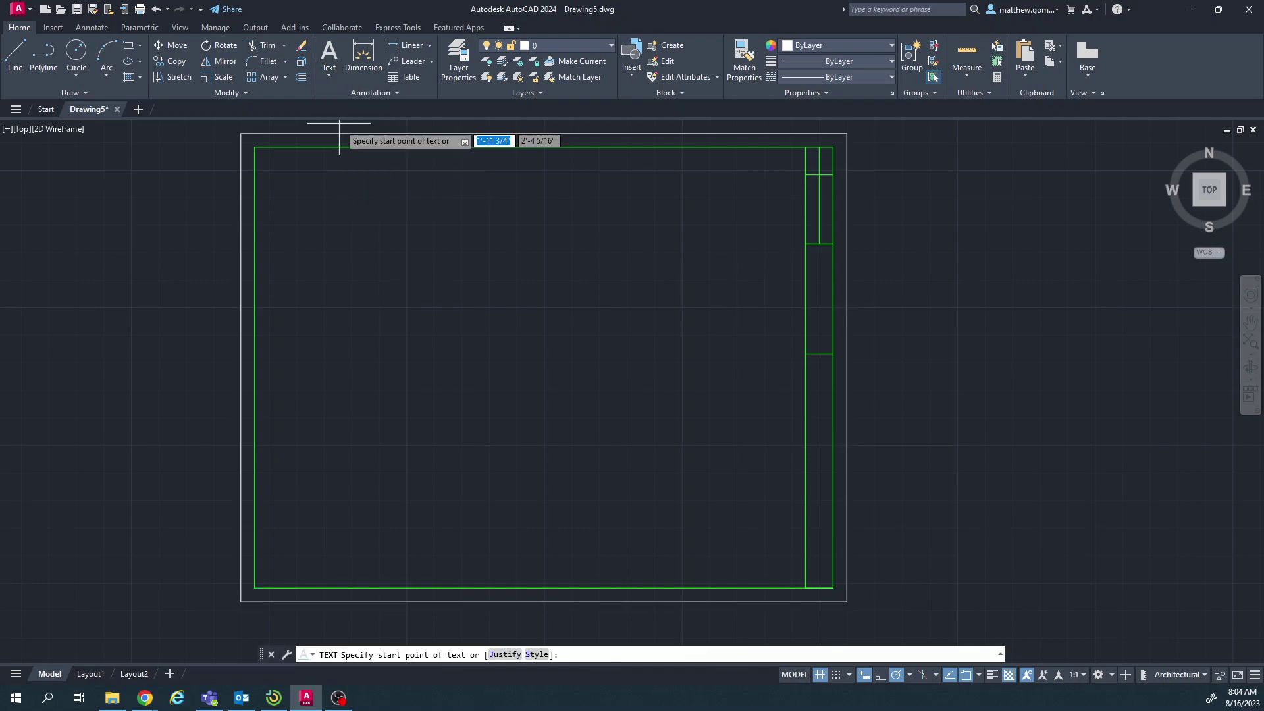
pyautogui.click(440, 376)
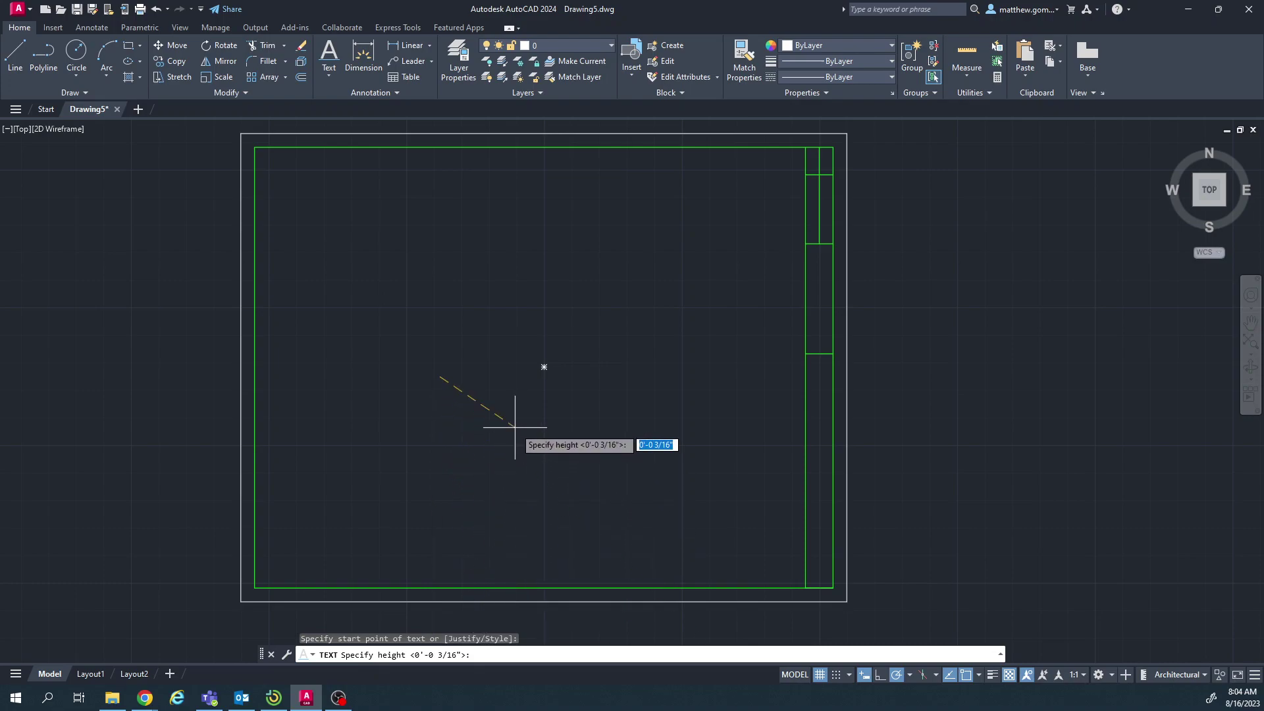
pyautogui.write('1/8')
pyautogui.press('Return')
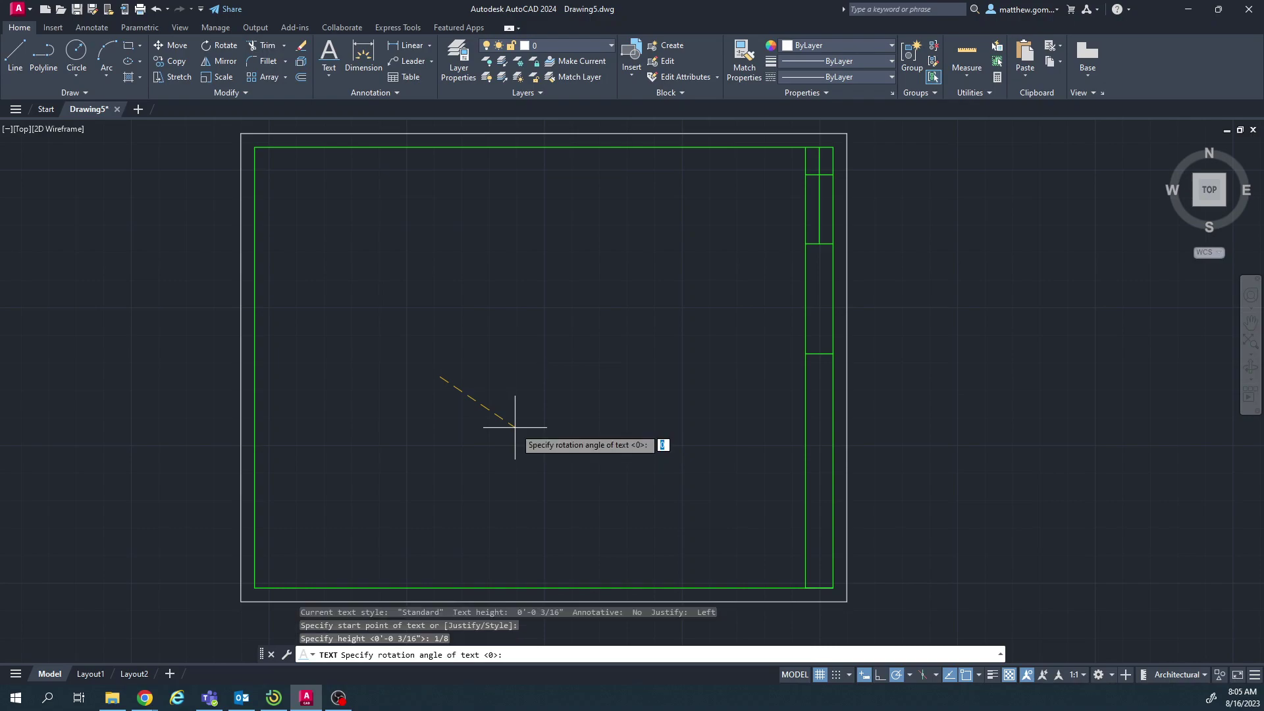
pyautogui.click(624, 377)
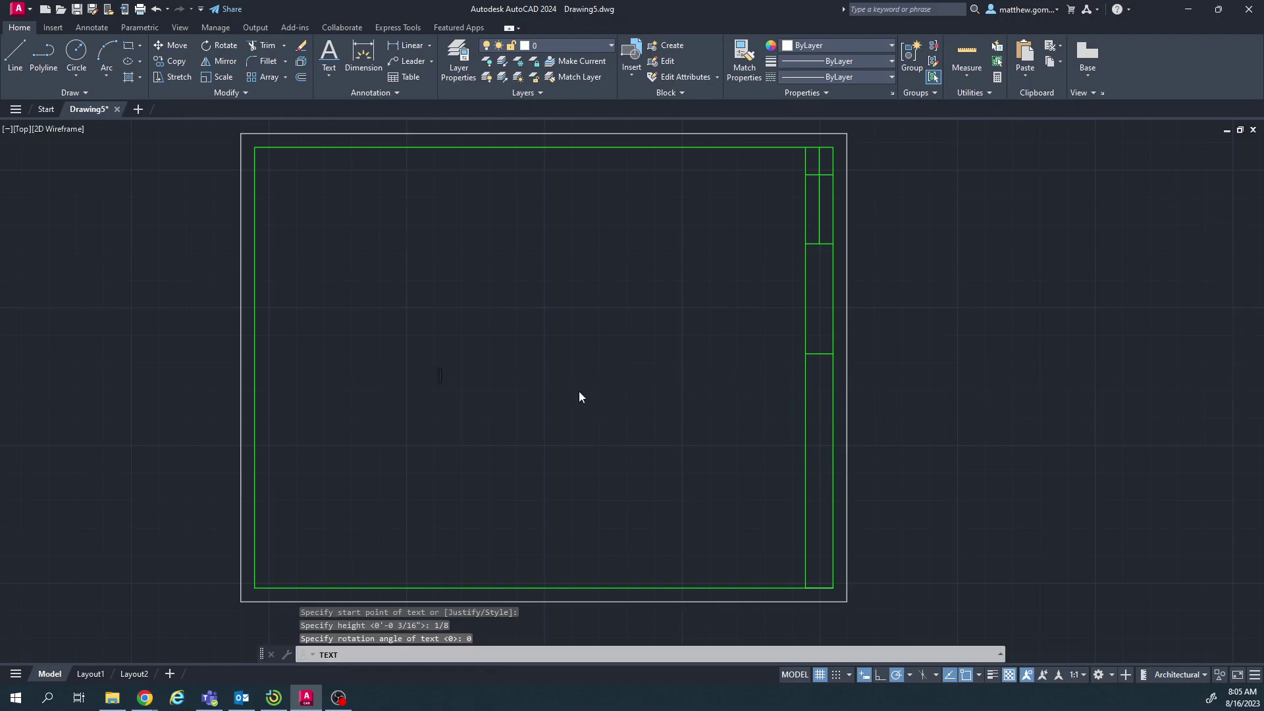
# Step: Enter the student's name and 'P-1' as text lines, then end the command
pyautogui.write('B. GOMILLION')
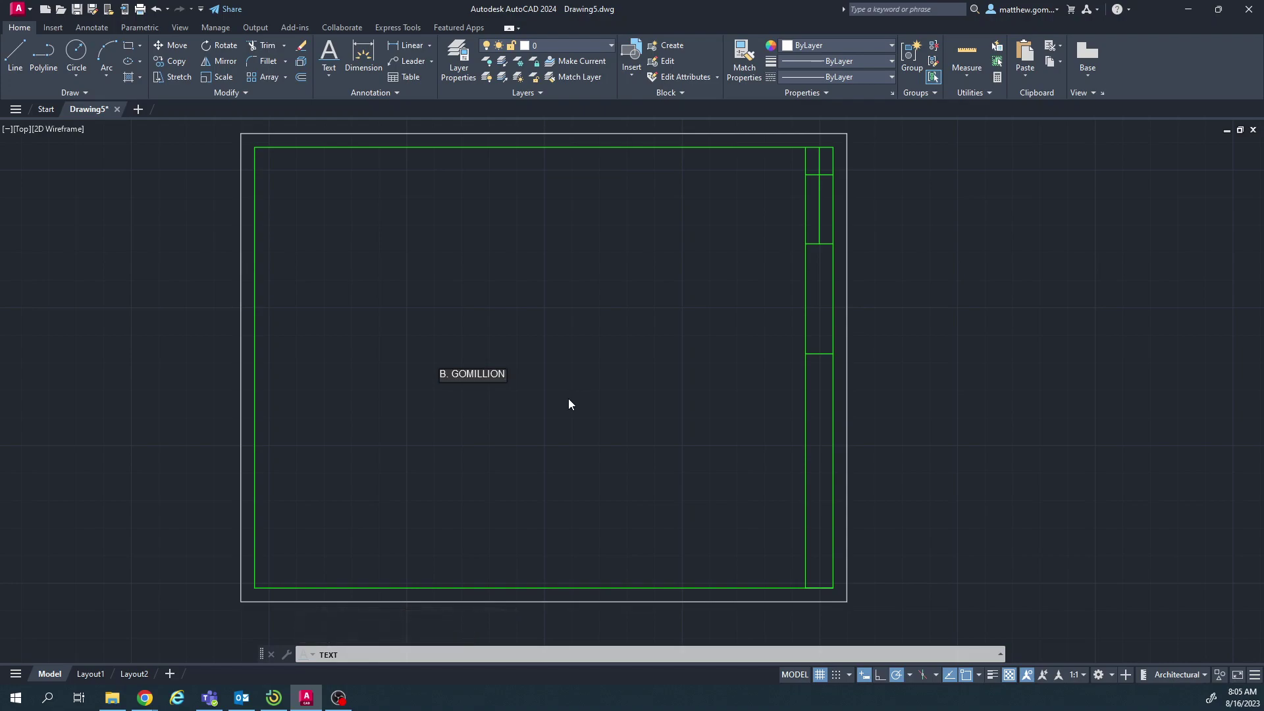
pyautogui.press('Escape')
pyautogui.click(513, 267)
pyautogui.write('P-1')
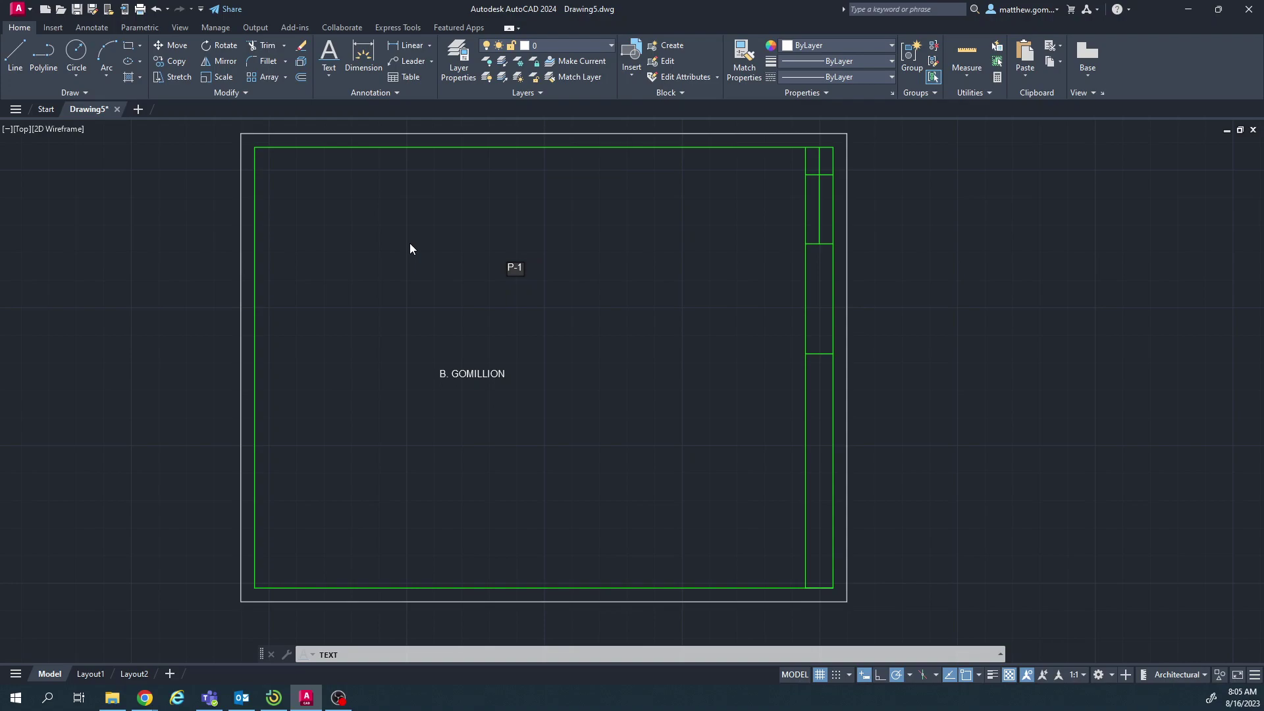
pyautogui.press('Escape')
pyautogui.press('Escape')
pyautogui.press('Return')
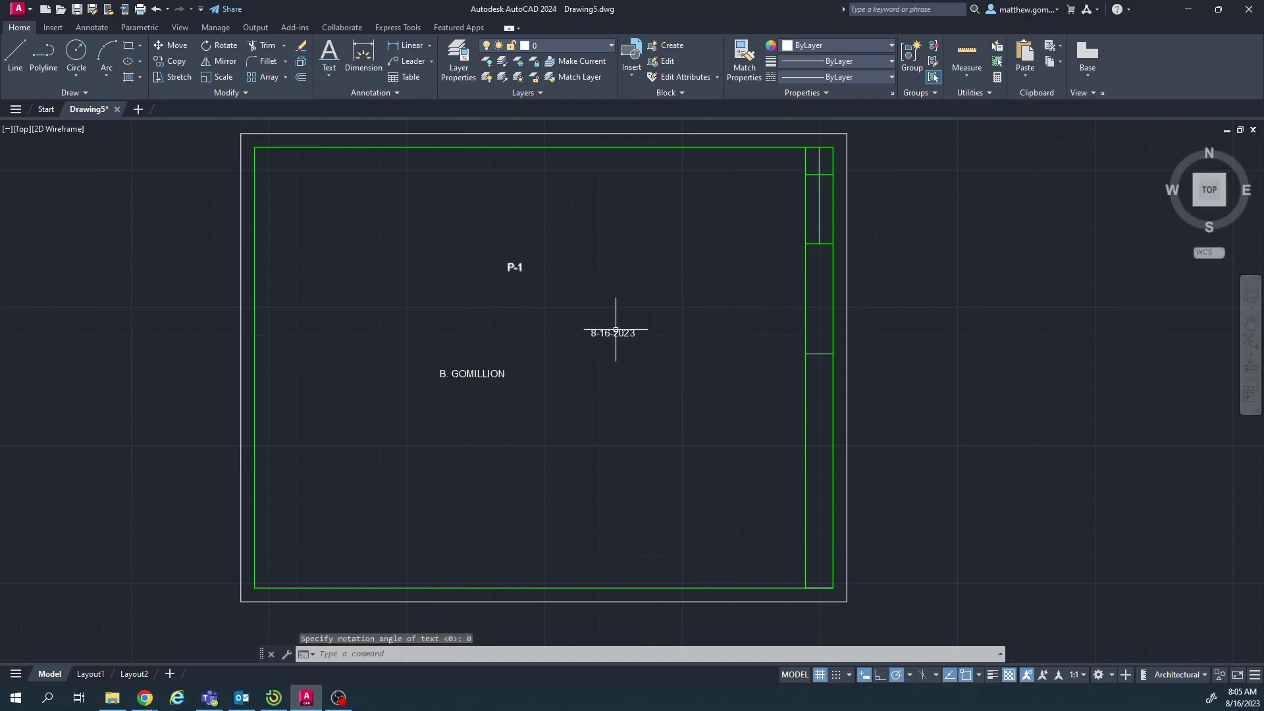
# Step: Place 3/16"-high, unrotated text lines 'DRAFTING 1' and 'TITLE BLOCK' below the existing entries
pyautogui.scroll(2, 605, 388)
pyautogui.scroll(-2, 603, 386)
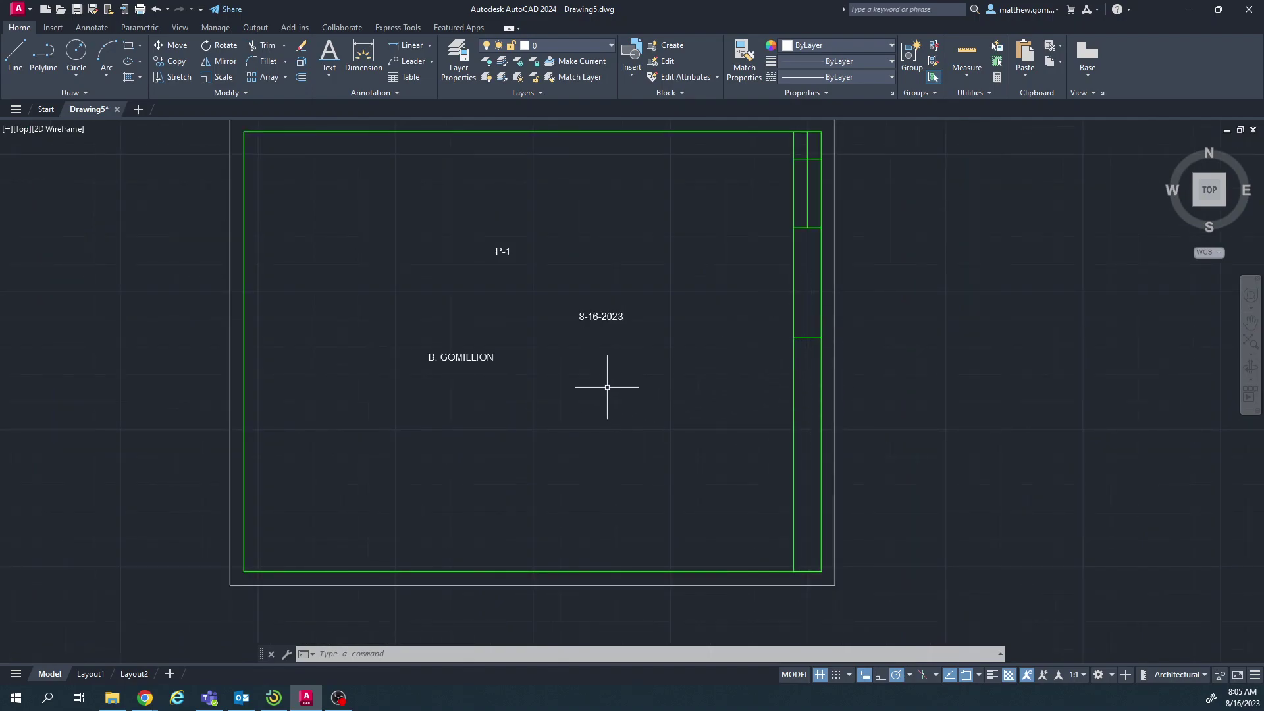
pyautogui.click(329, 56)
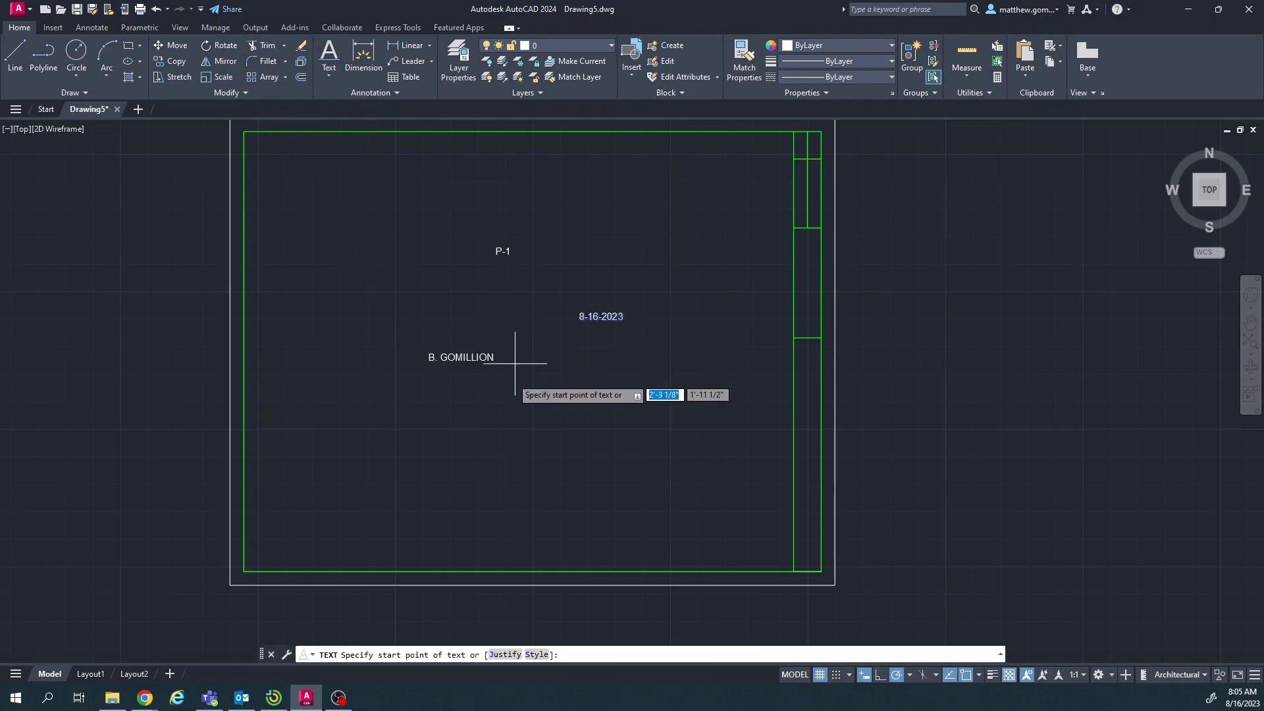
pyautogui.click(539, 473)
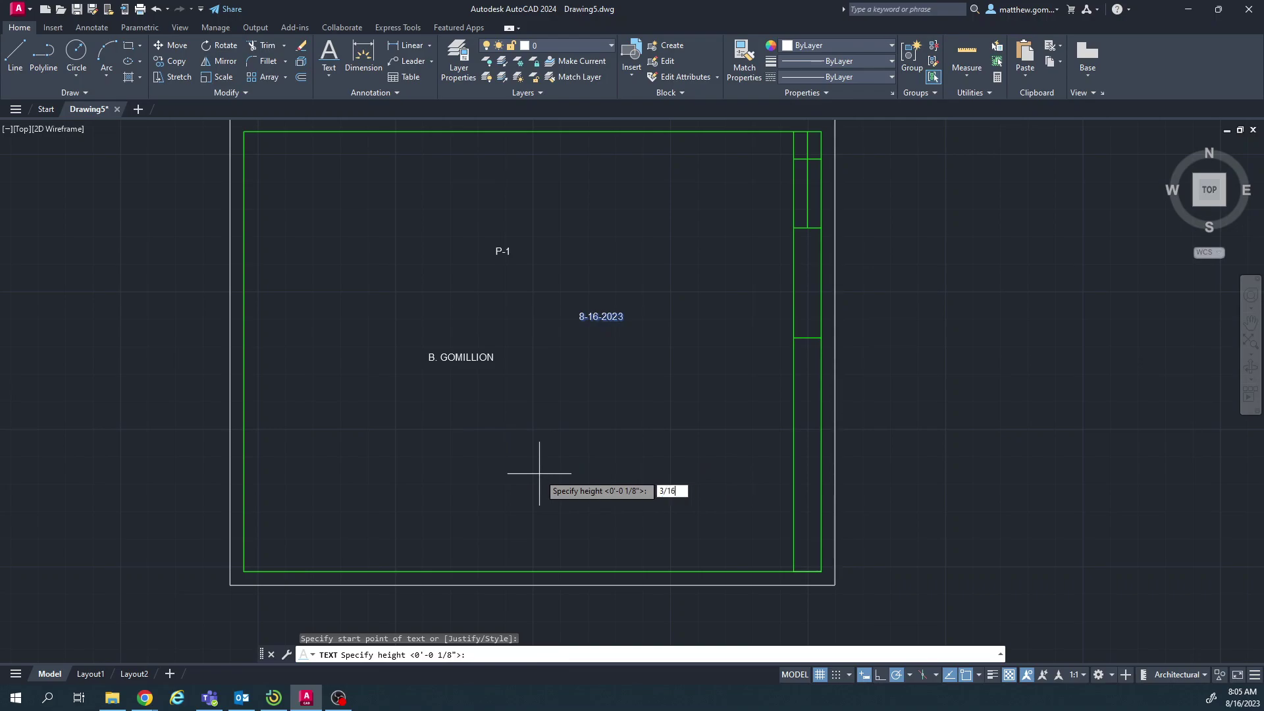
pyautogui.press('Return')
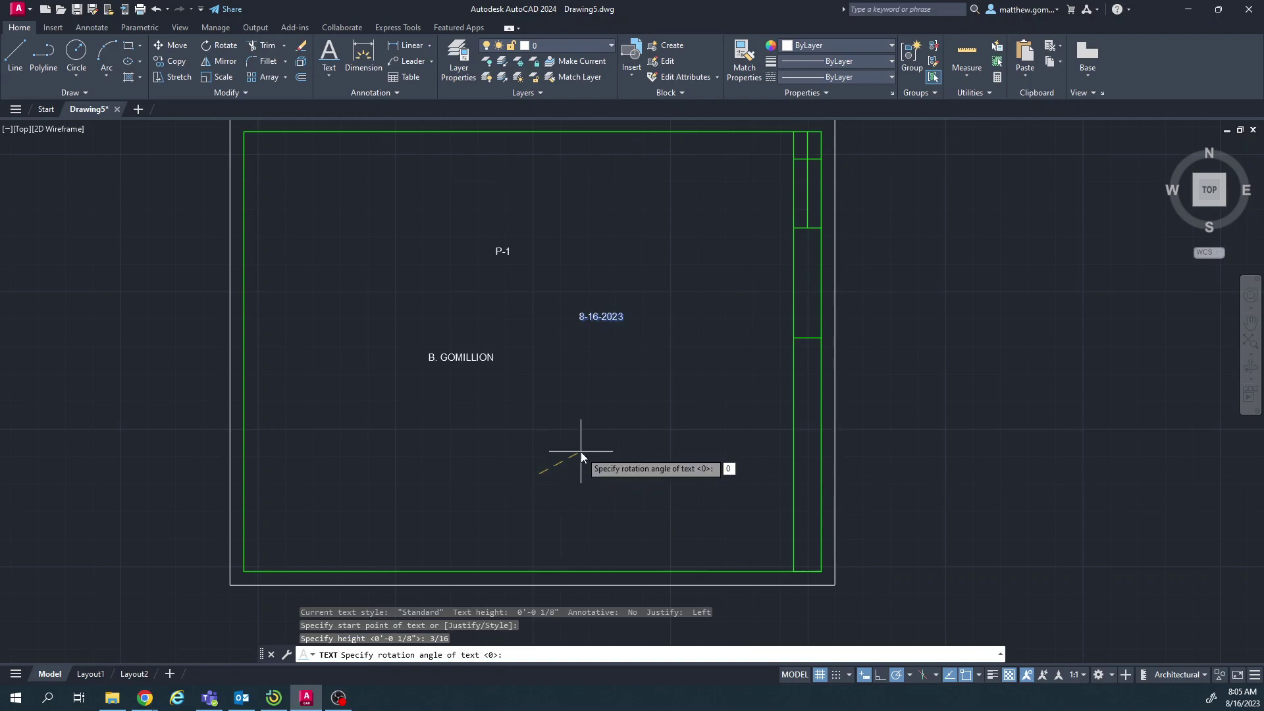
pyautogui.press('Return')
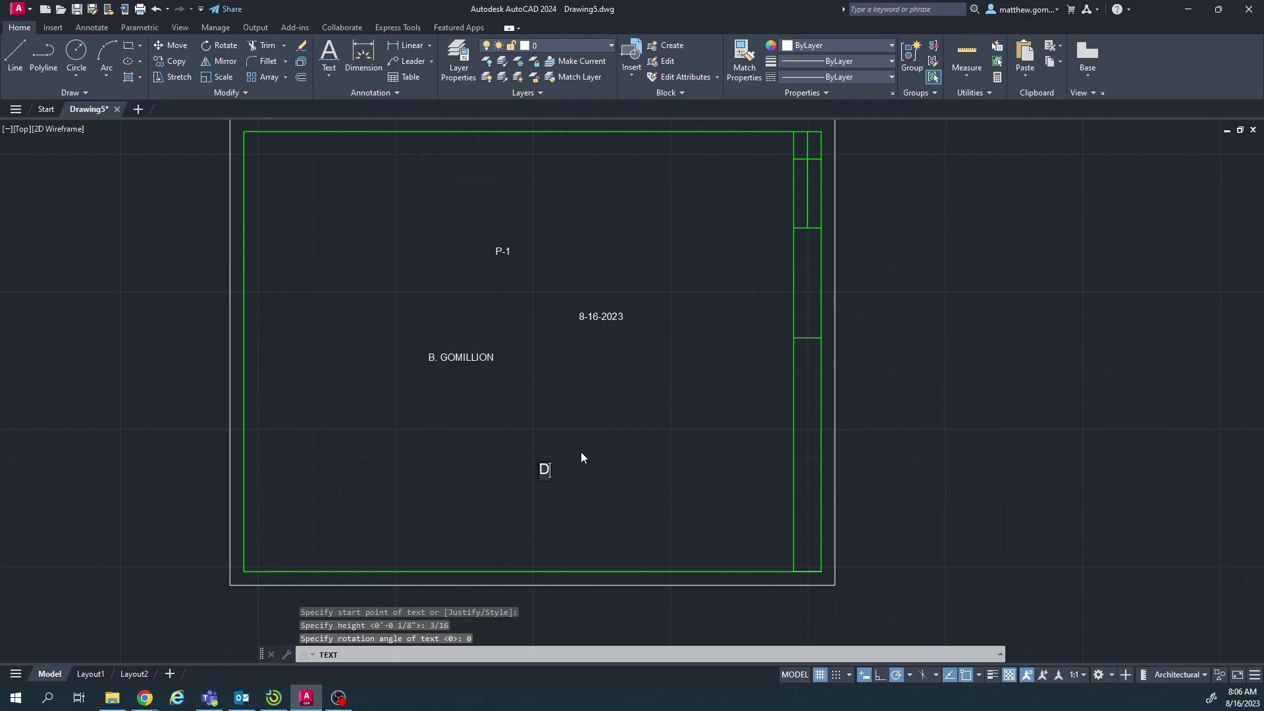
pyautogui.write('DRAFTING 1')
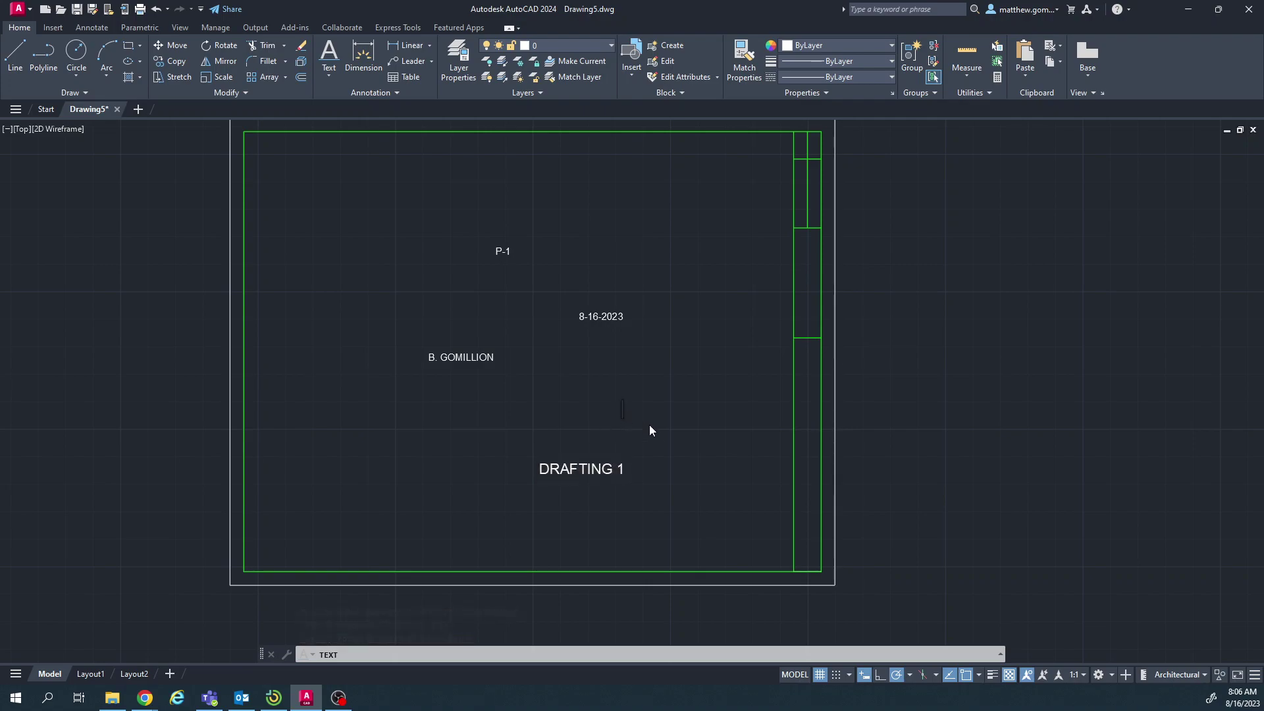
pyautogui.write('LE BLOCK')
pyautogui.click(704, 335)
pyautogui.press('Return')
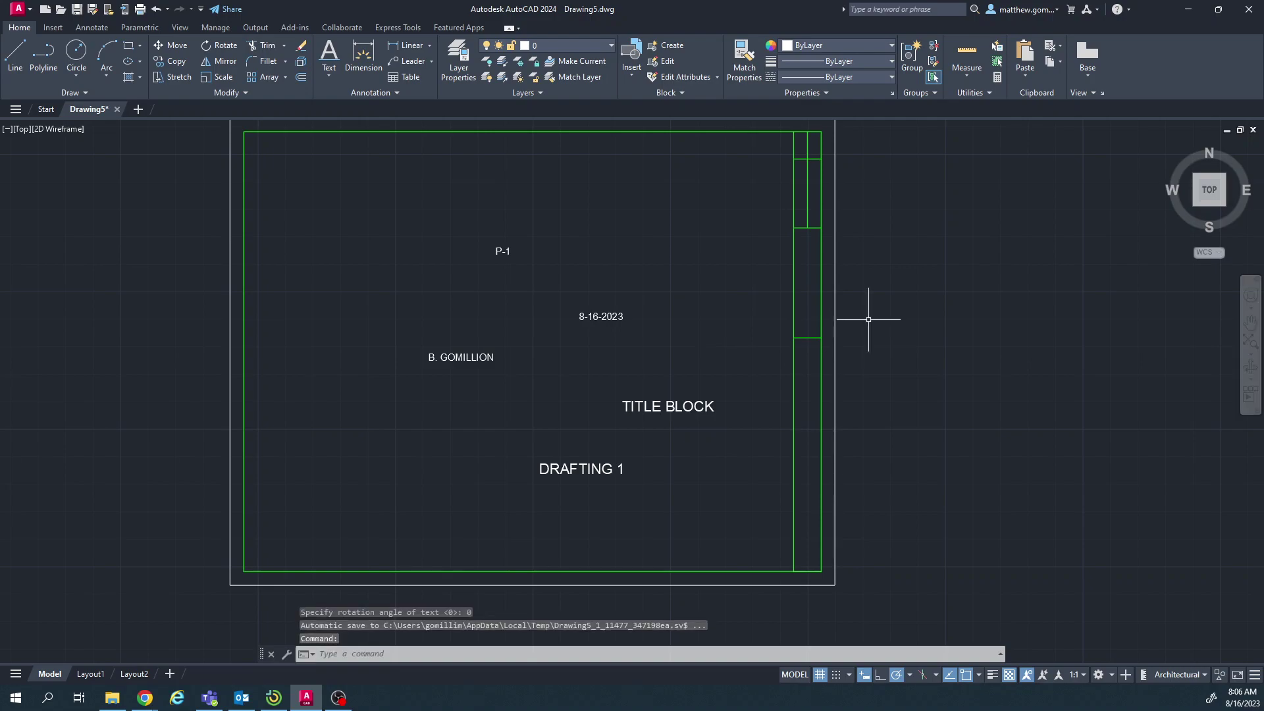
pyautogui.press('Escape')
pyautogui.press('Escape')
pyautogui.click(714, 408)
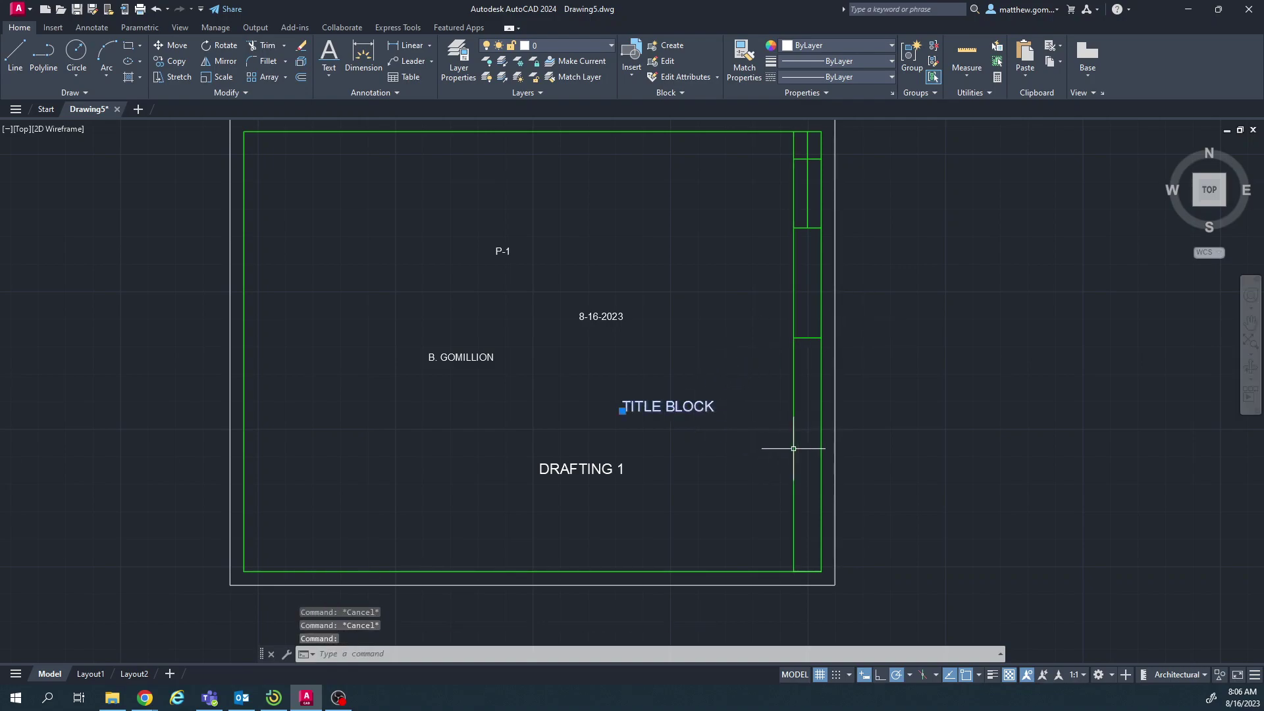
pyautogui.press('Escape')
pyautogui.moveTo(714, 458); pyautogui.dragTo(622, 466, button='middle')
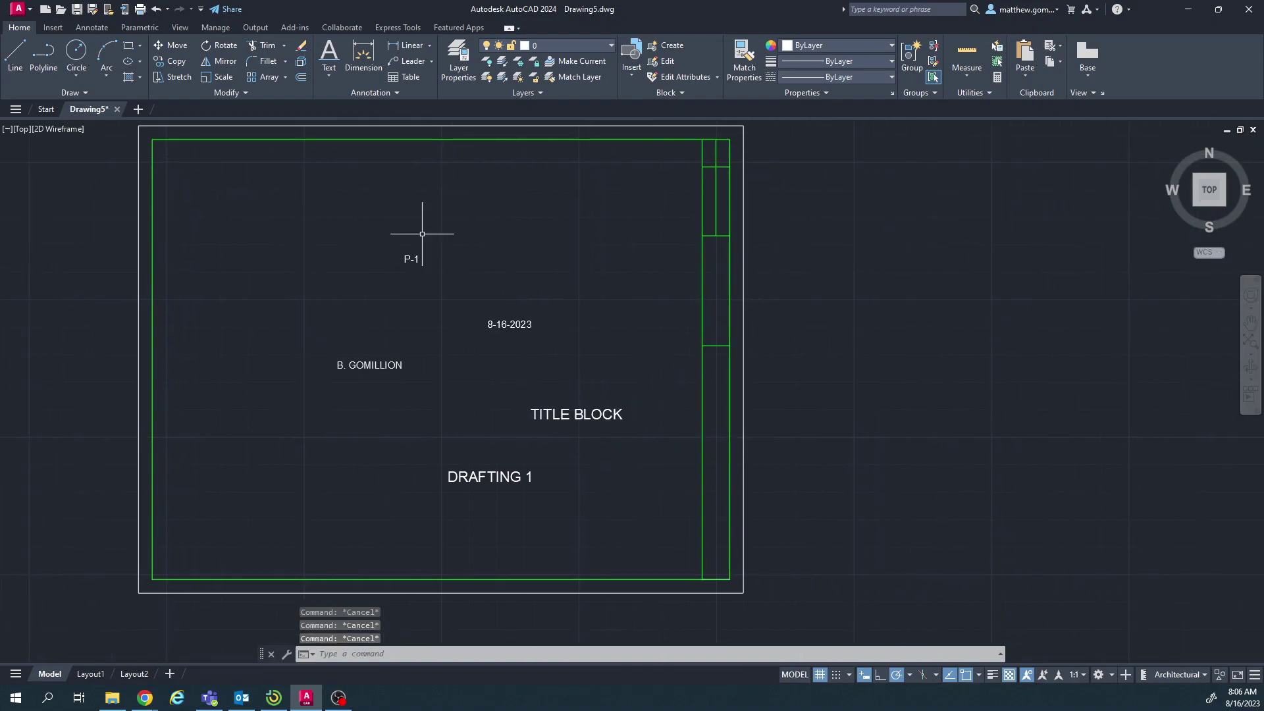
pyautogui.click(329, 52)
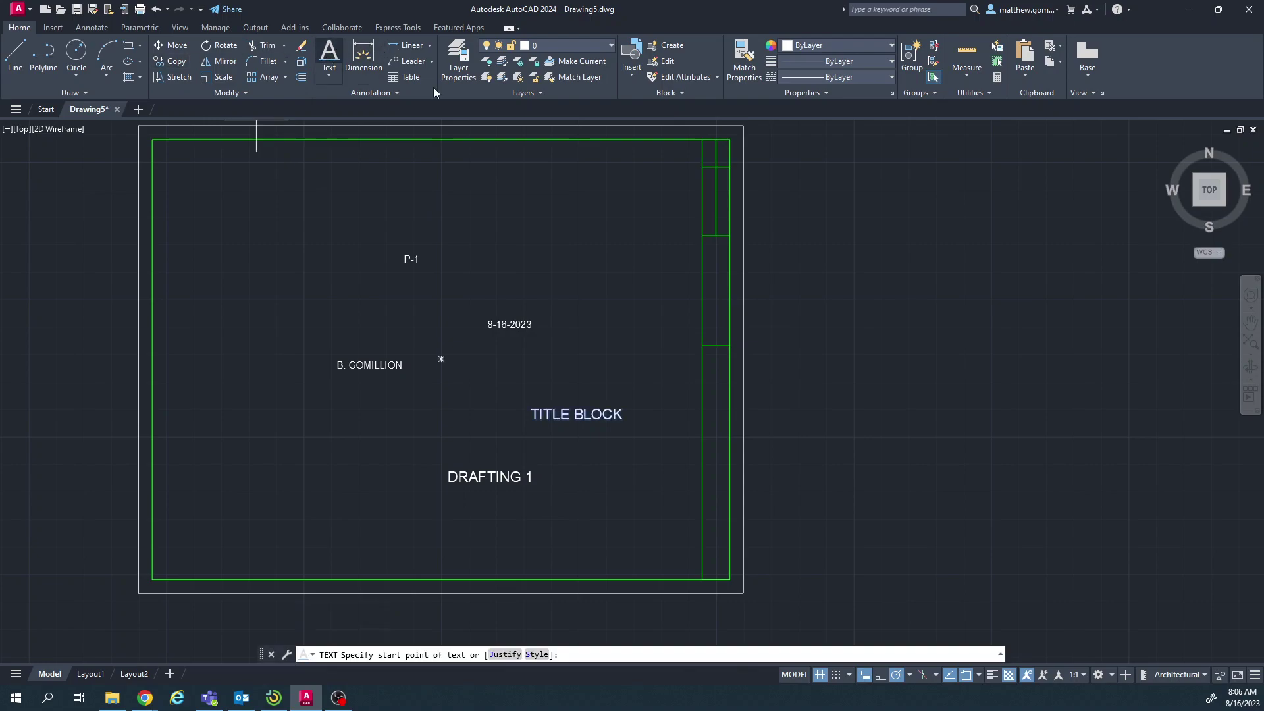
pyautogui.click(843, 267)
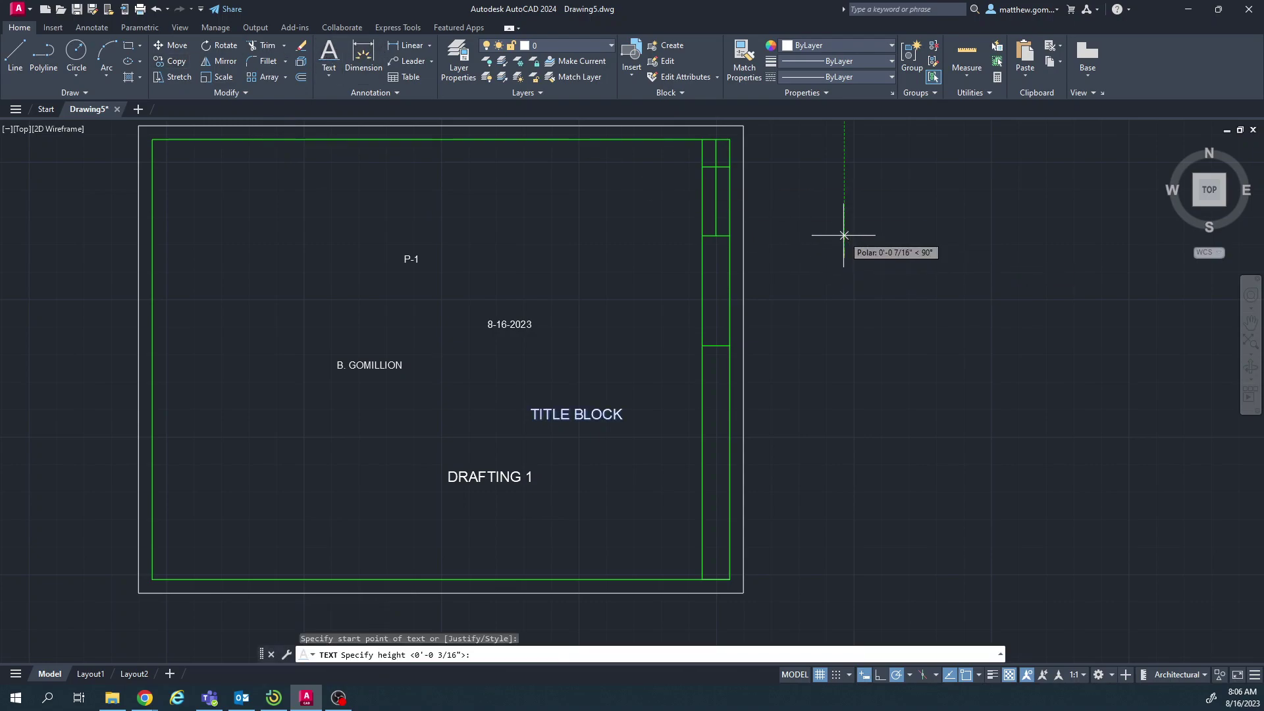
pyautogui.write('1/4')
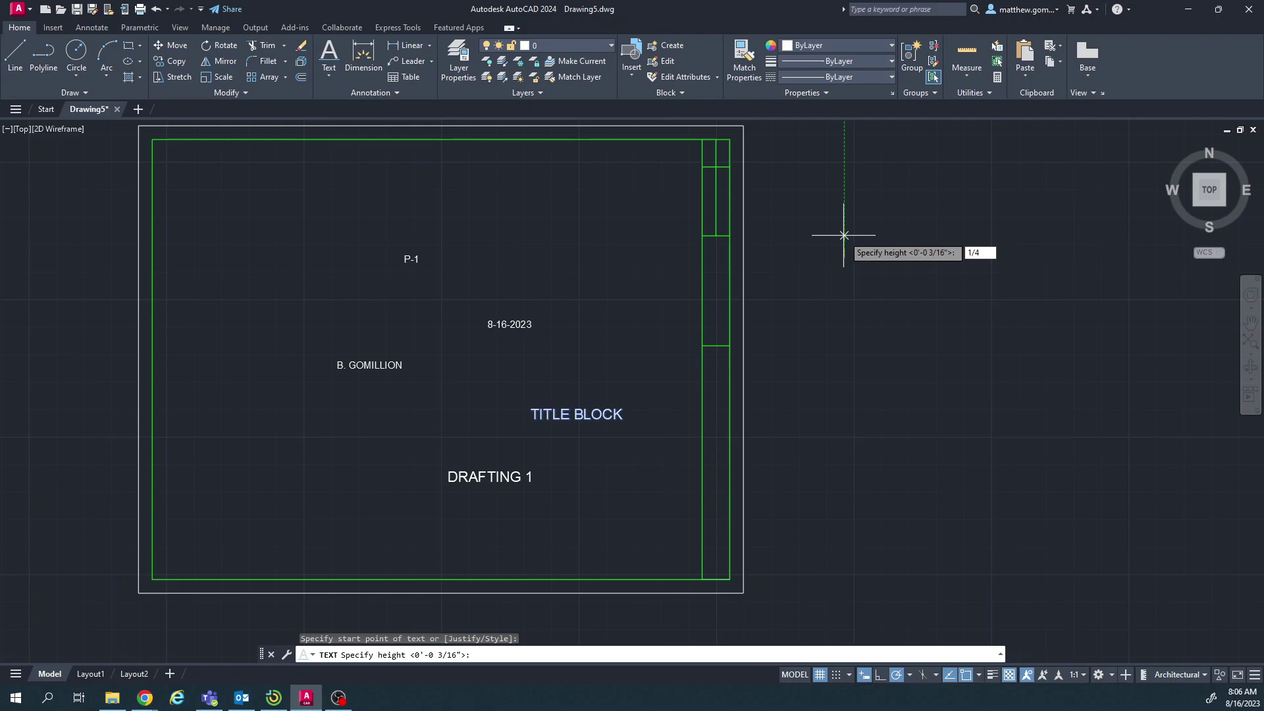
pyautogui.press('Return')
pyautogui.press('Return')
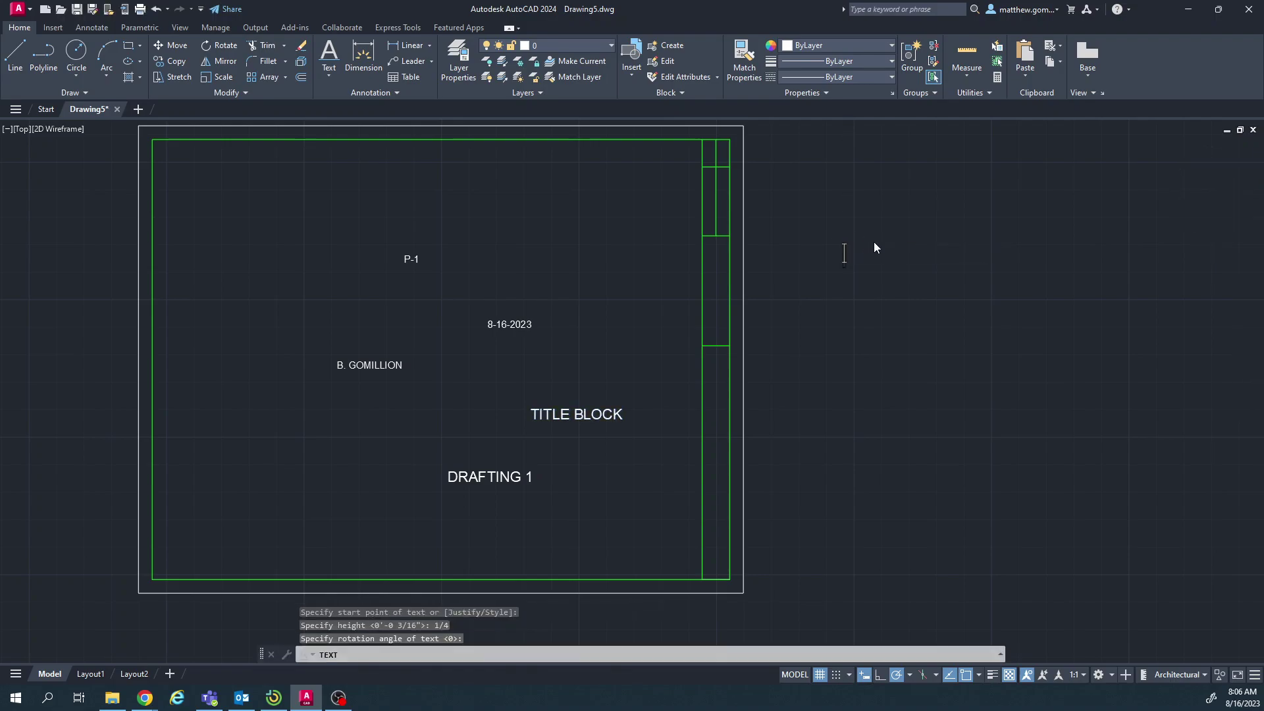
pyautogui.write('DRAFTING 1')
pyautogui.press('Return')
pyautogui.press('Return')
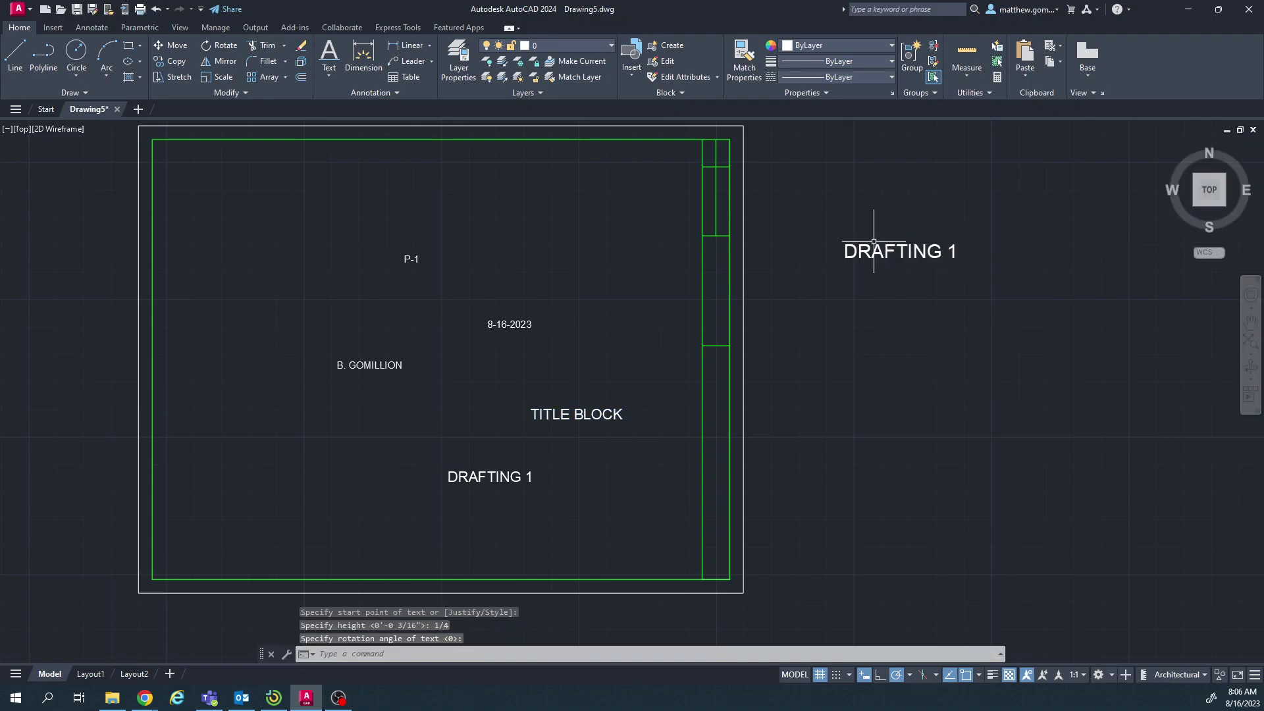
pyautogui.moveTo(877, 274); pyautogui.dragTo(882, 203)
pyautogui.write('ro')
pyautogui.press('Return')
pyautogui.click(845, 258)
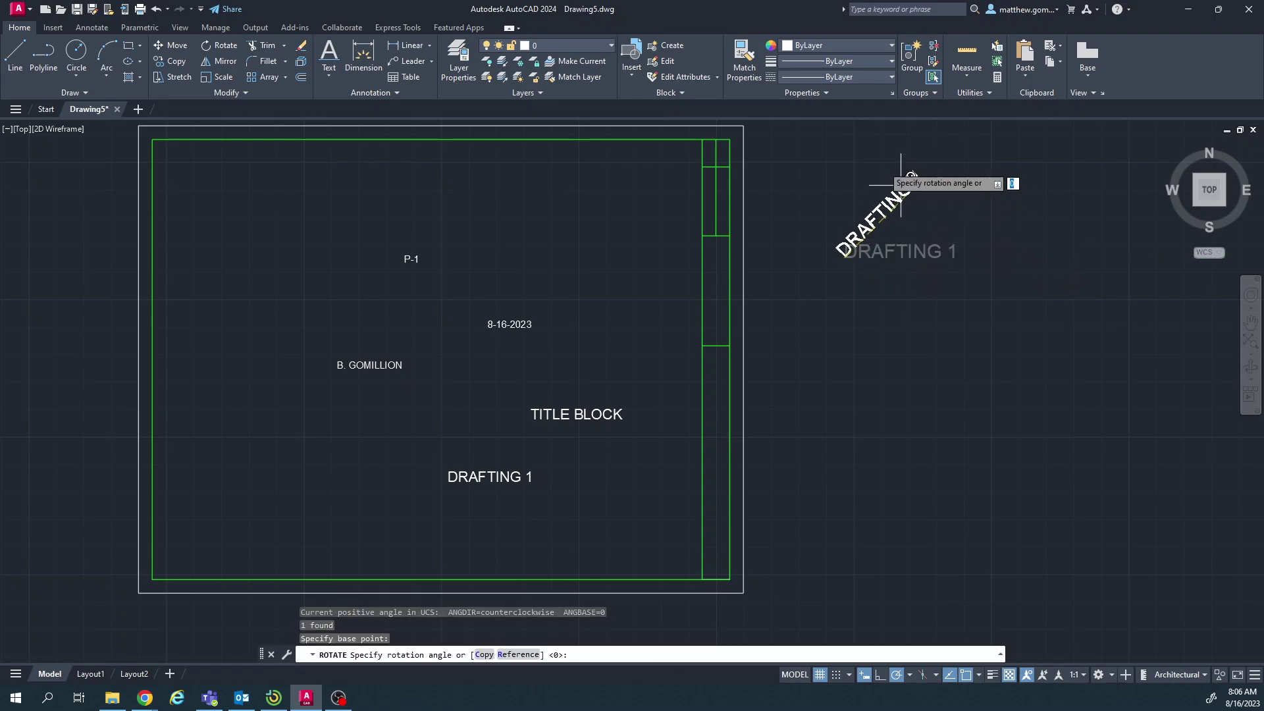
pyautogui.click(844, 169)
pyautogui.write('m')
pyautogui.press('Return')
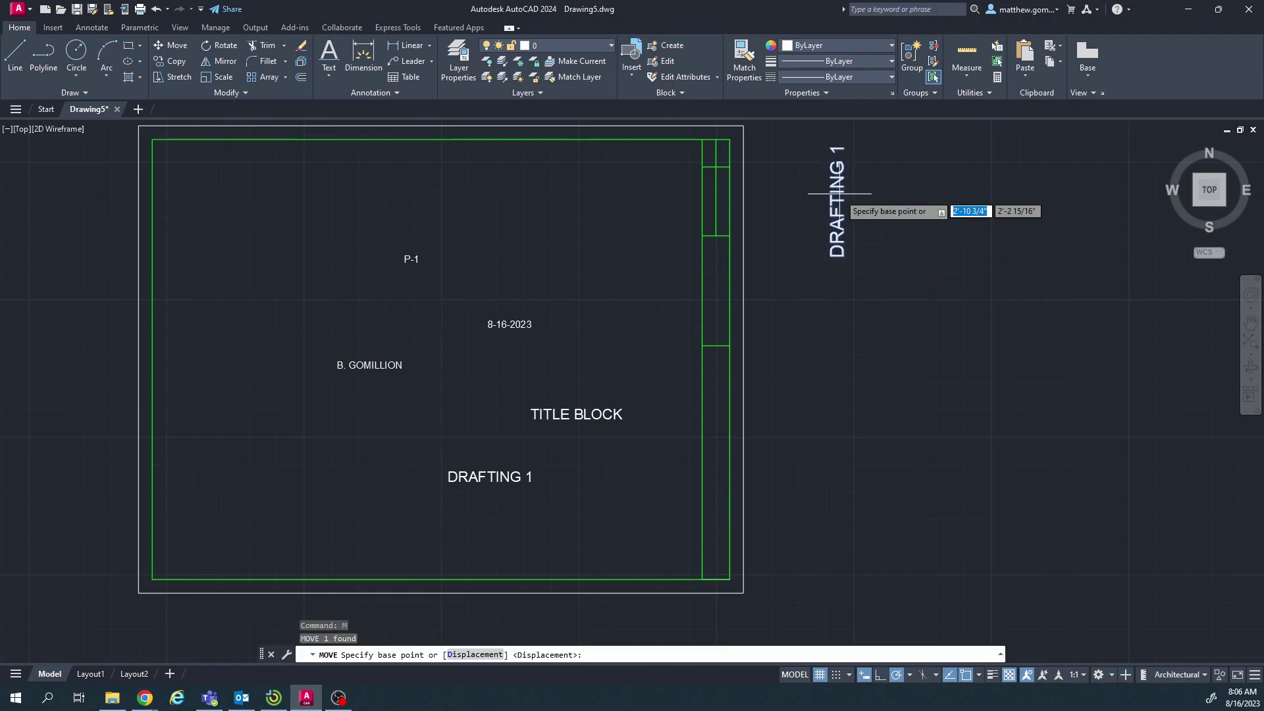
pyautogui.click(839, 194)
pyautogui.click(720, 449)
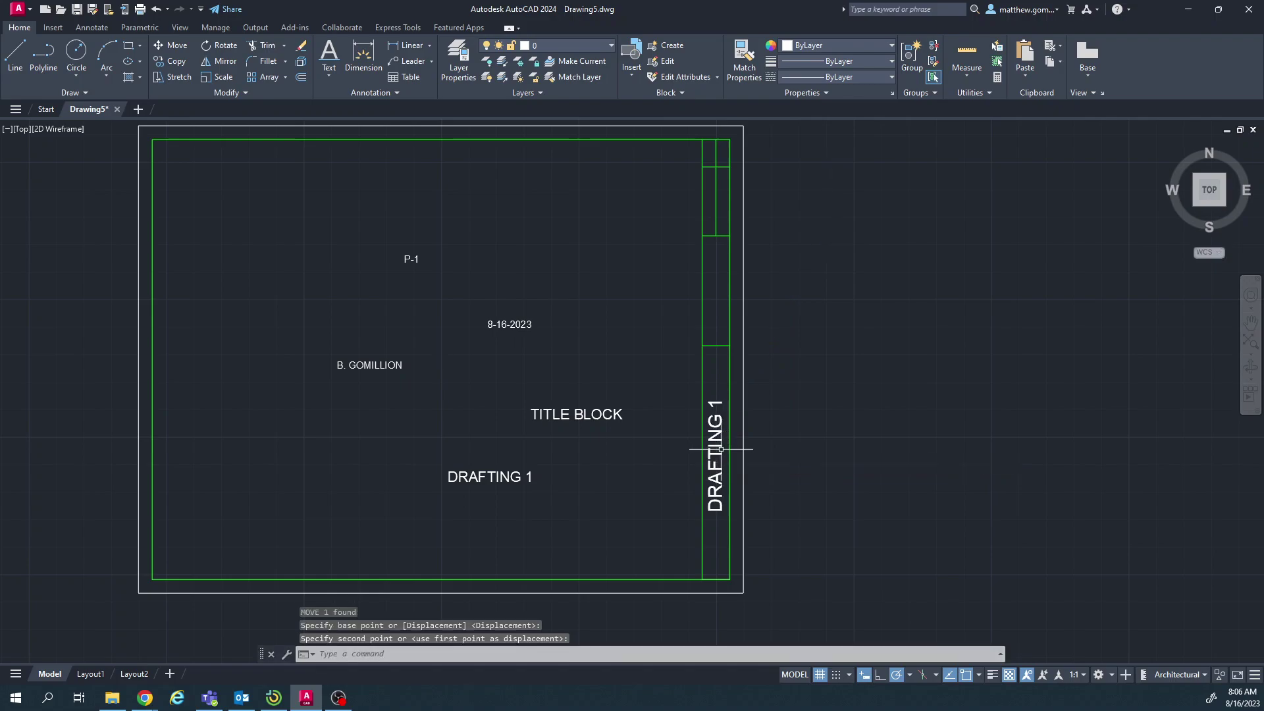
pyautogui.click(717, 427)
pyautogui.press('Delete')
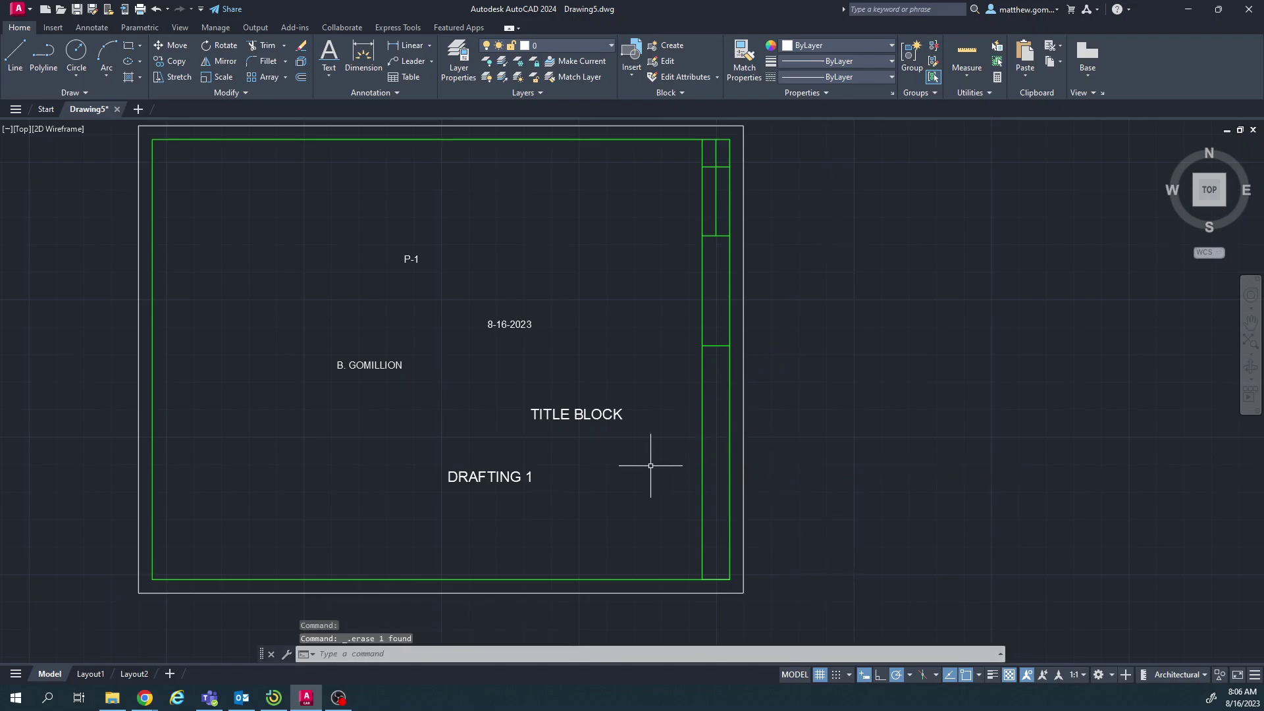
pyautogui.click(507, 472)
pyautogui.write('ro')
pyautogui.press('Return')
pyautogui.click(449, 481)
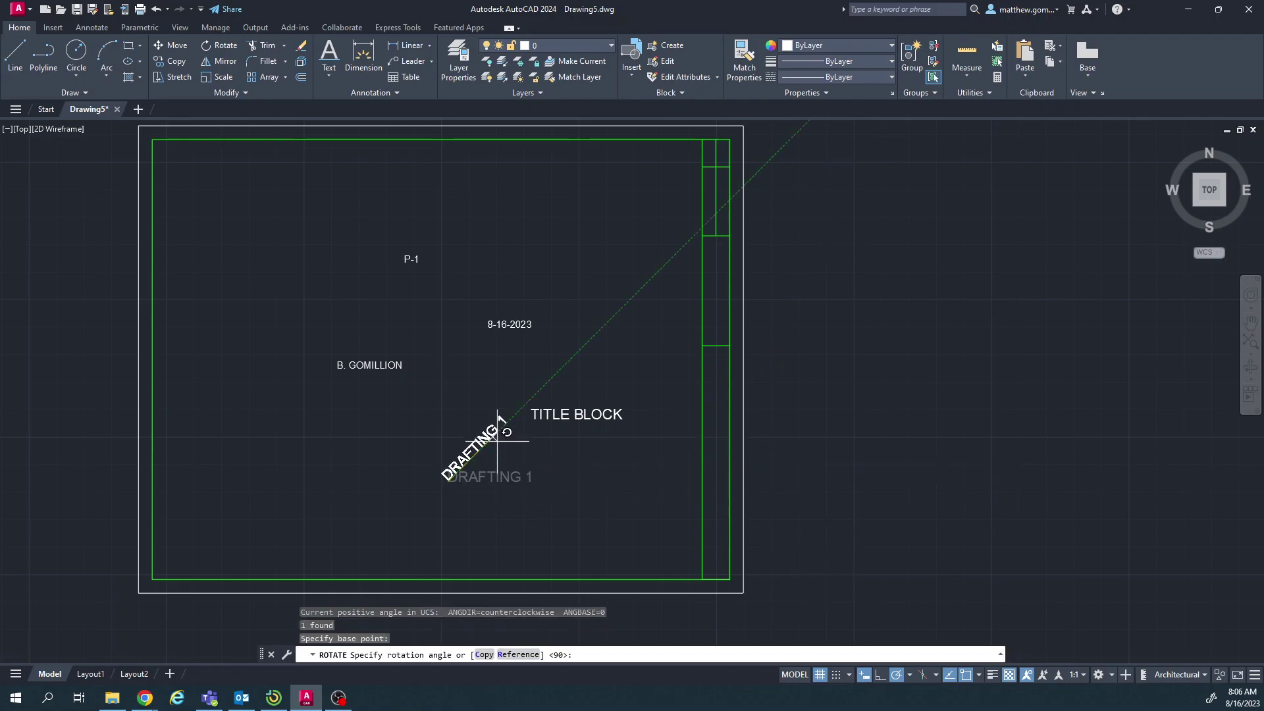
pyautogui.click(446, 372)
pyautogui.click(440, 414)
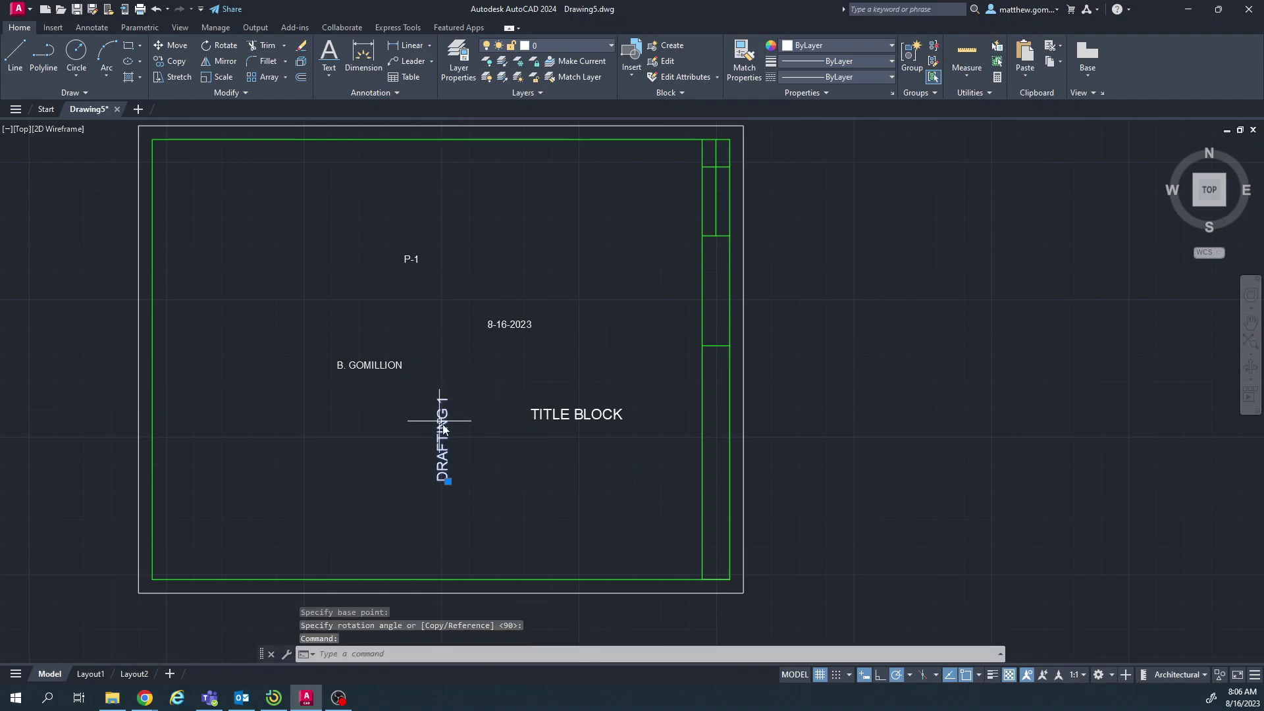
pyautogui.write('m')
pyautogui.press('Return')
pyautogui.click(442, 429)
pyautogui.click(715, 453)
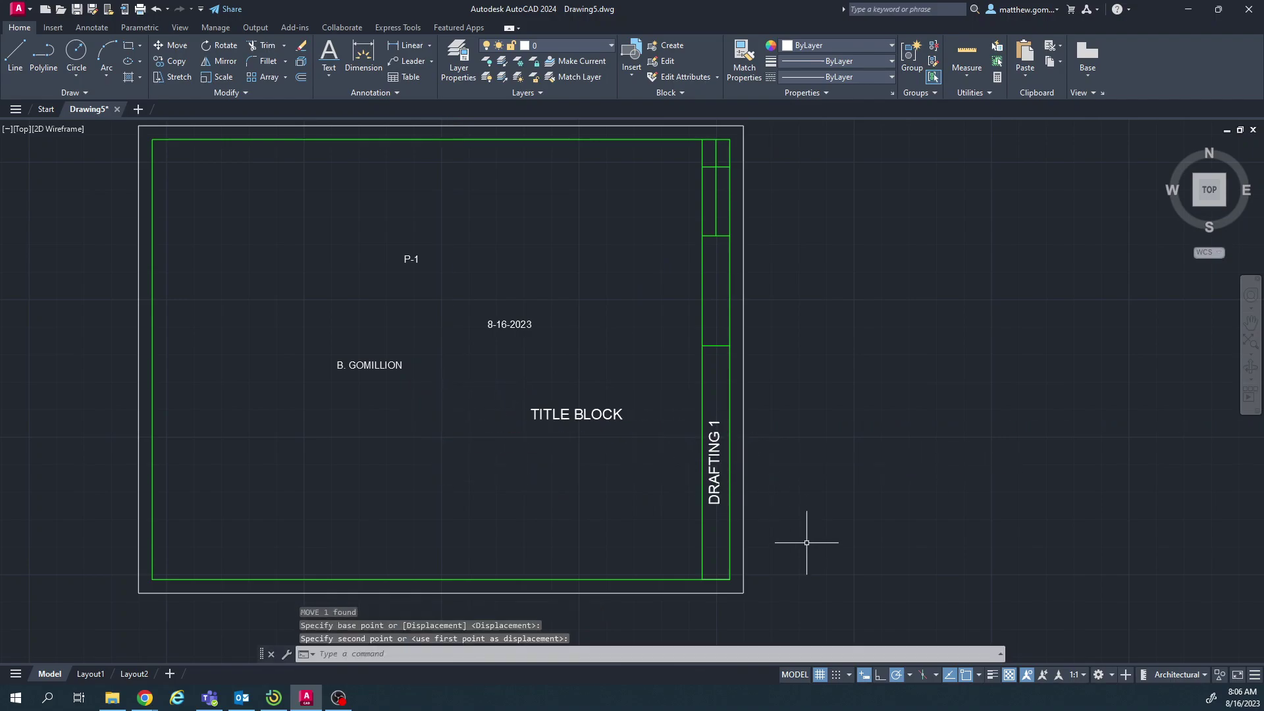
pyautogui.hotkey('ctrl', 'z')
pyautogui.hotkey('ctrl', 'z')
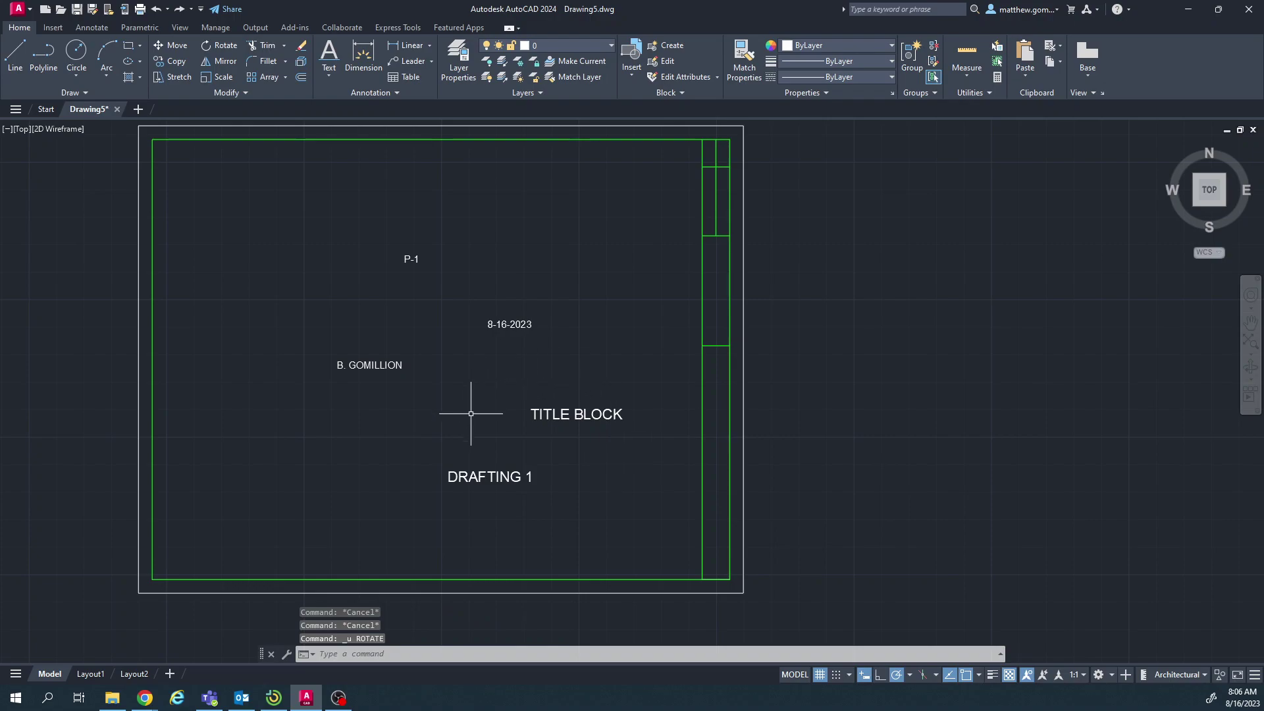
pyautogui.moveTo(562, 418); pyautogui.dragTo(578, 409, button='middle')
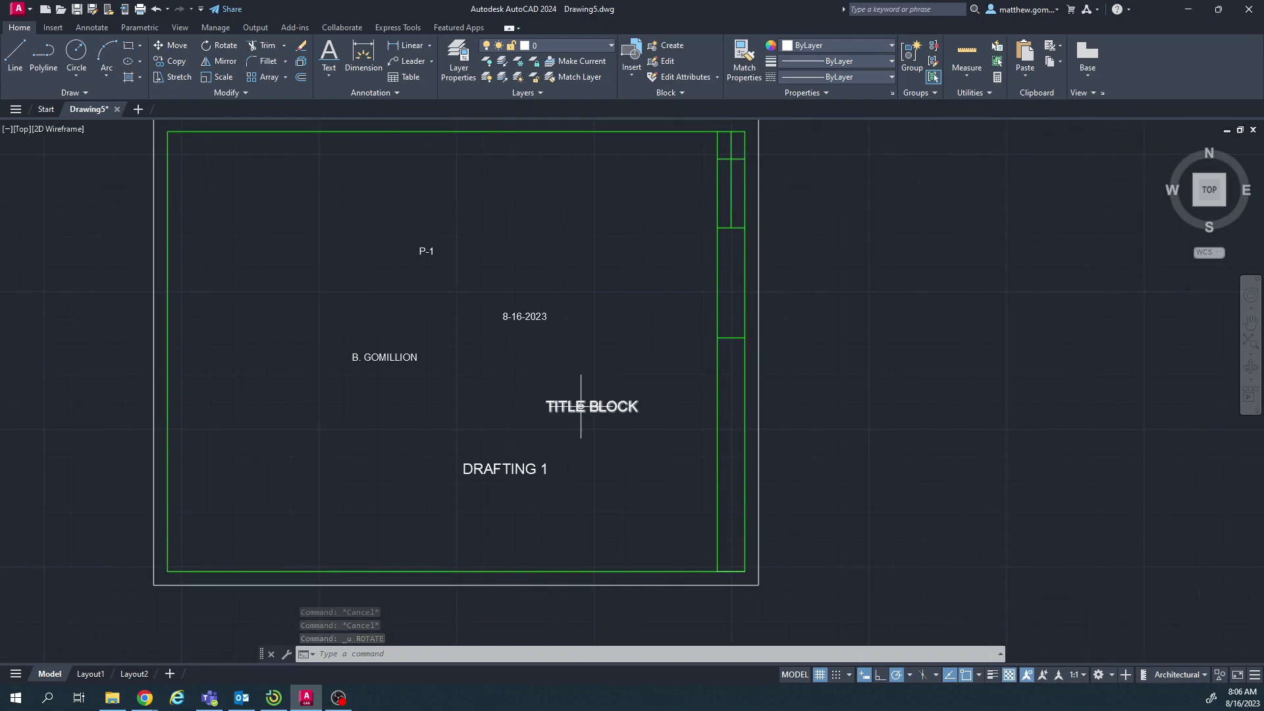
# Step: Rotate the author name and P-1 labels 90 degrees so they read vertically
pyautogui.click(374, 359)
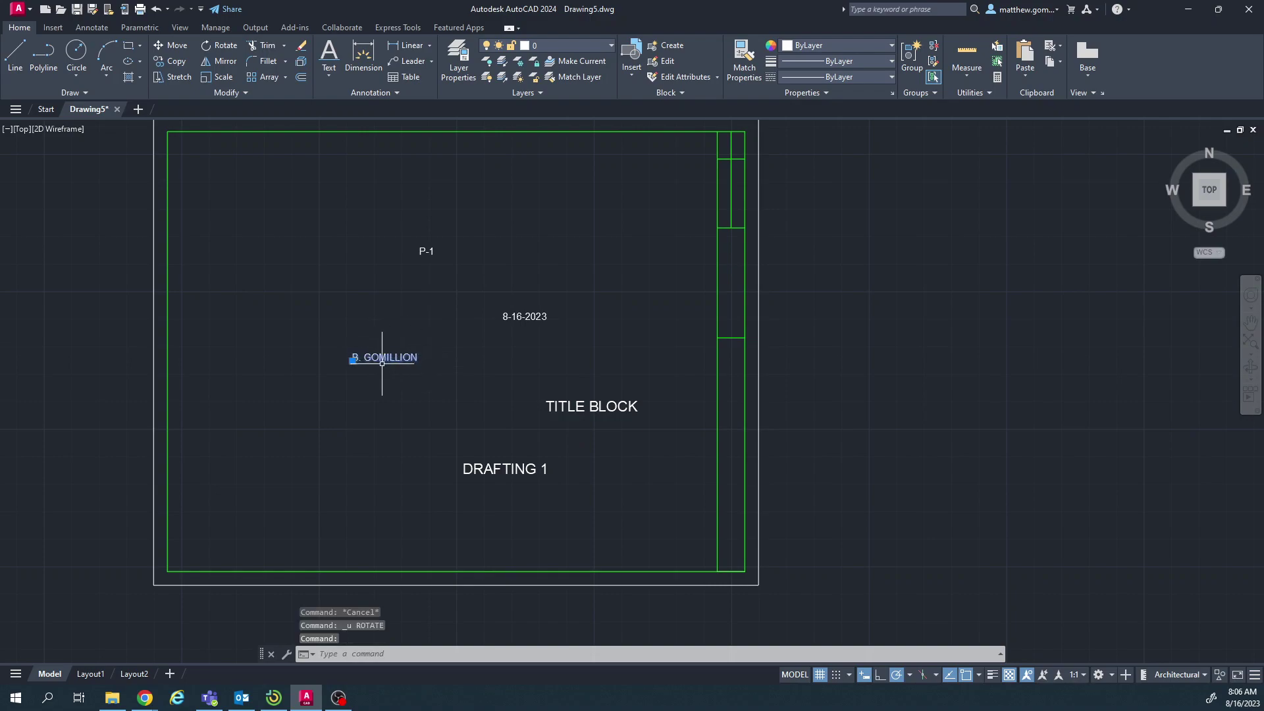
pyautogui.click(218, 46)
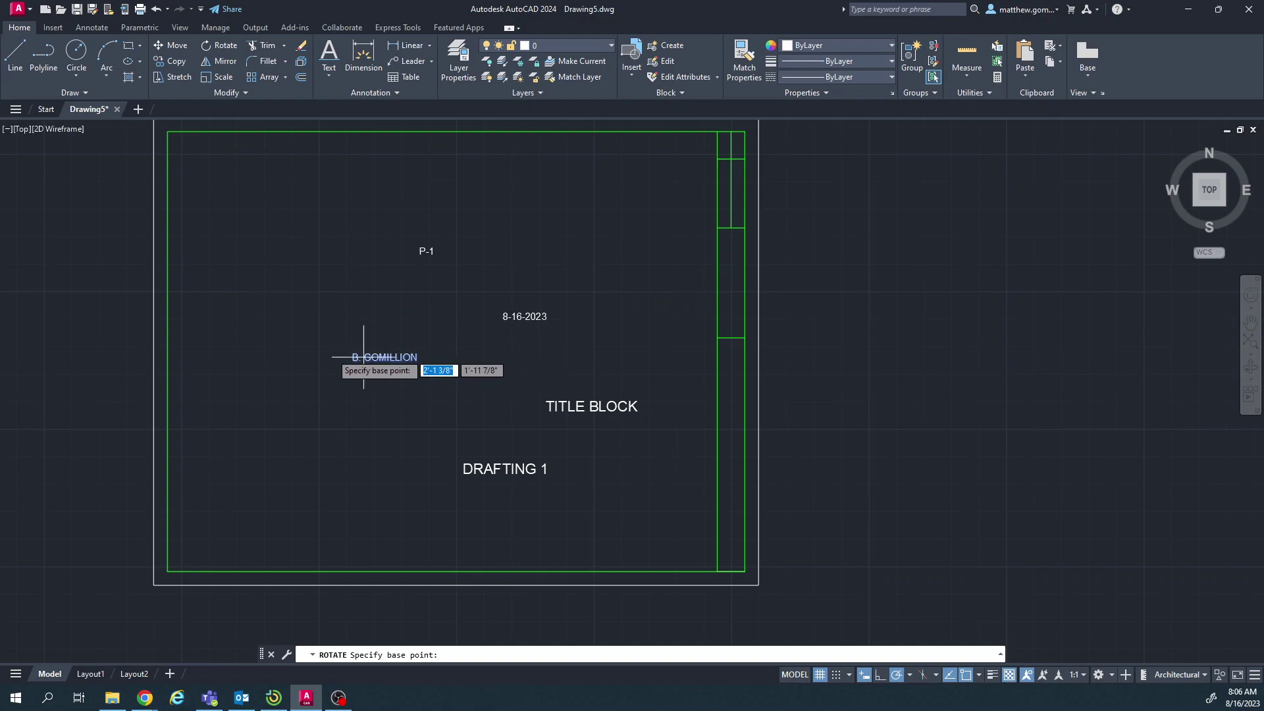
pyautogui.click(308, 360)
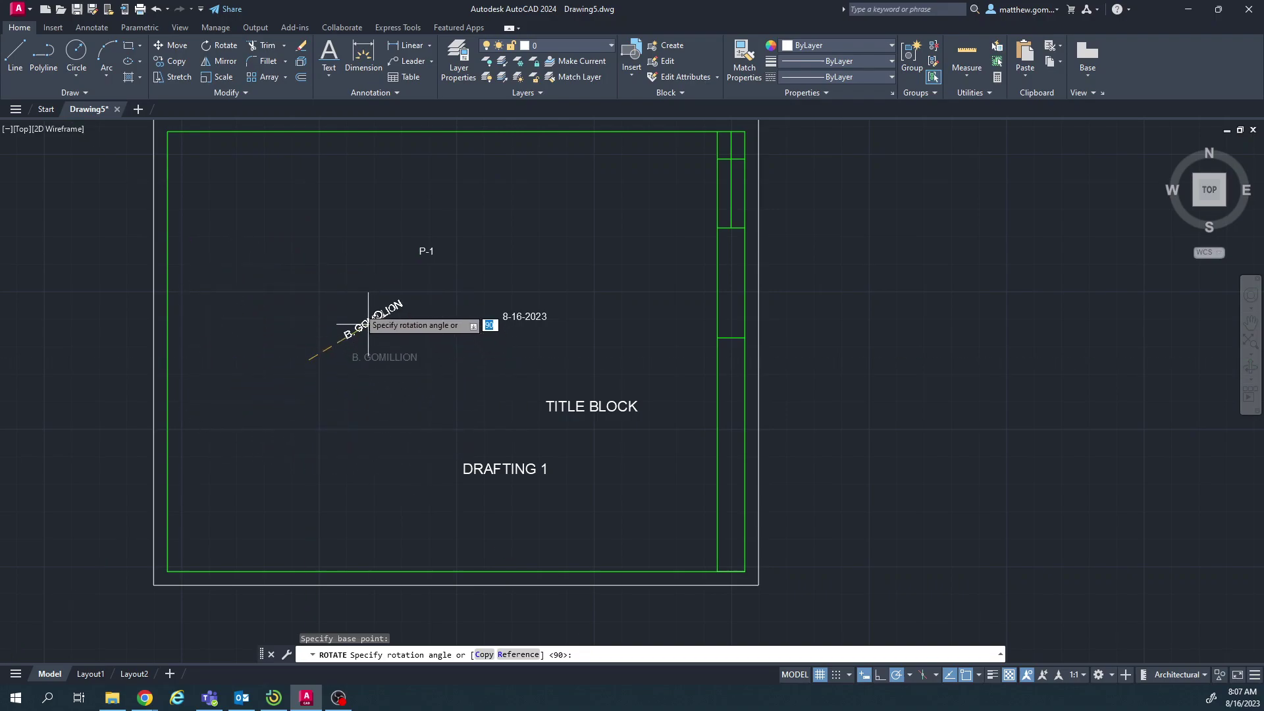
pyautogui.click(309, 272)
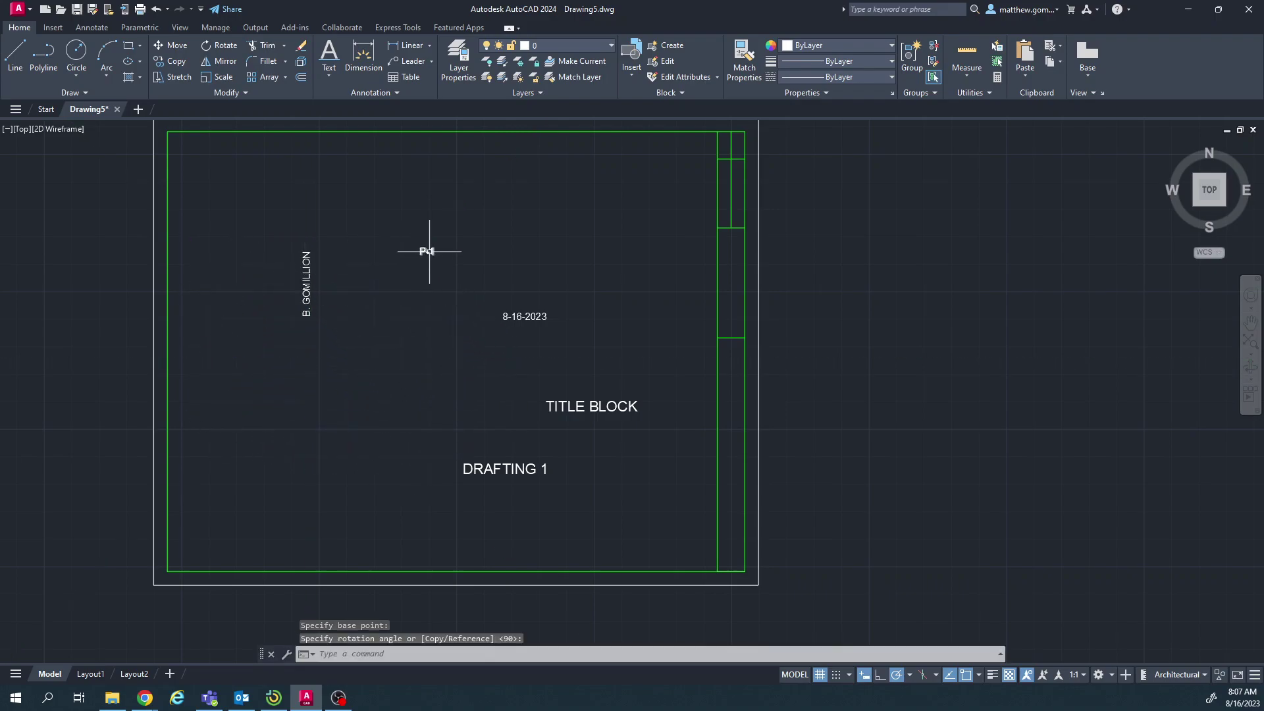
pyautogui.click(426, 251)
pyautogui.click(230, 47)
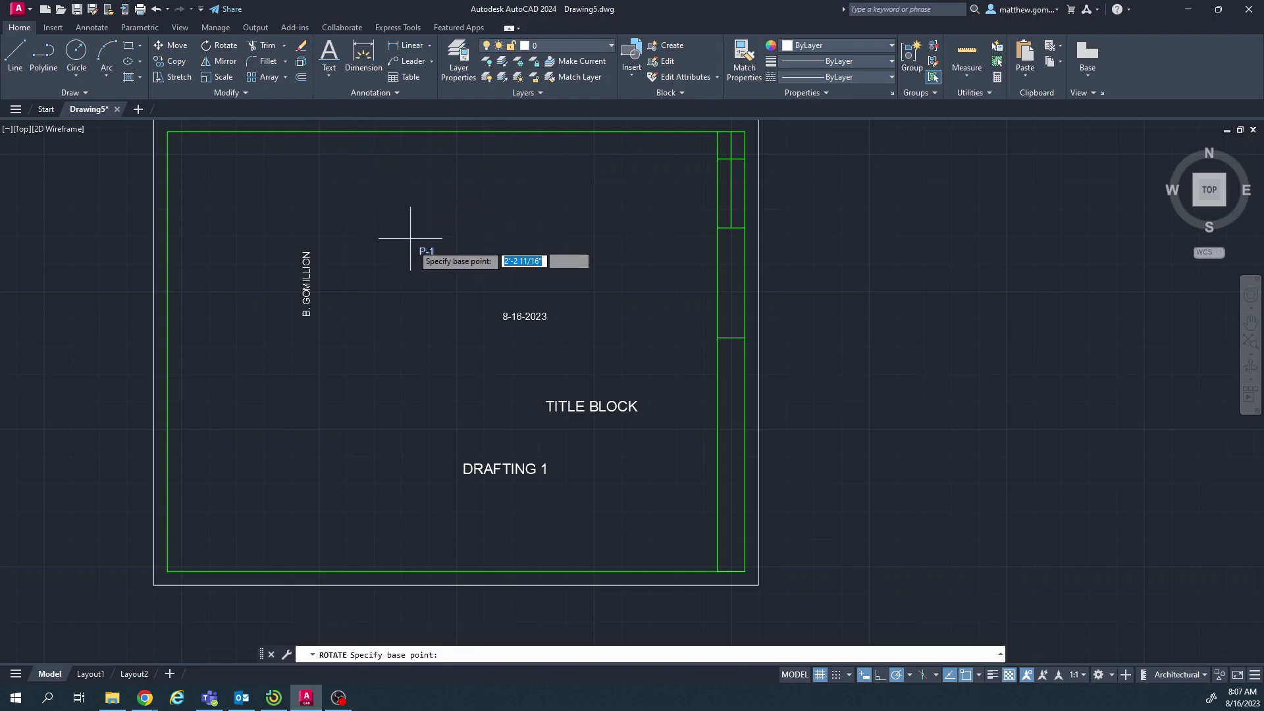
pyautogui.click(426, 251)
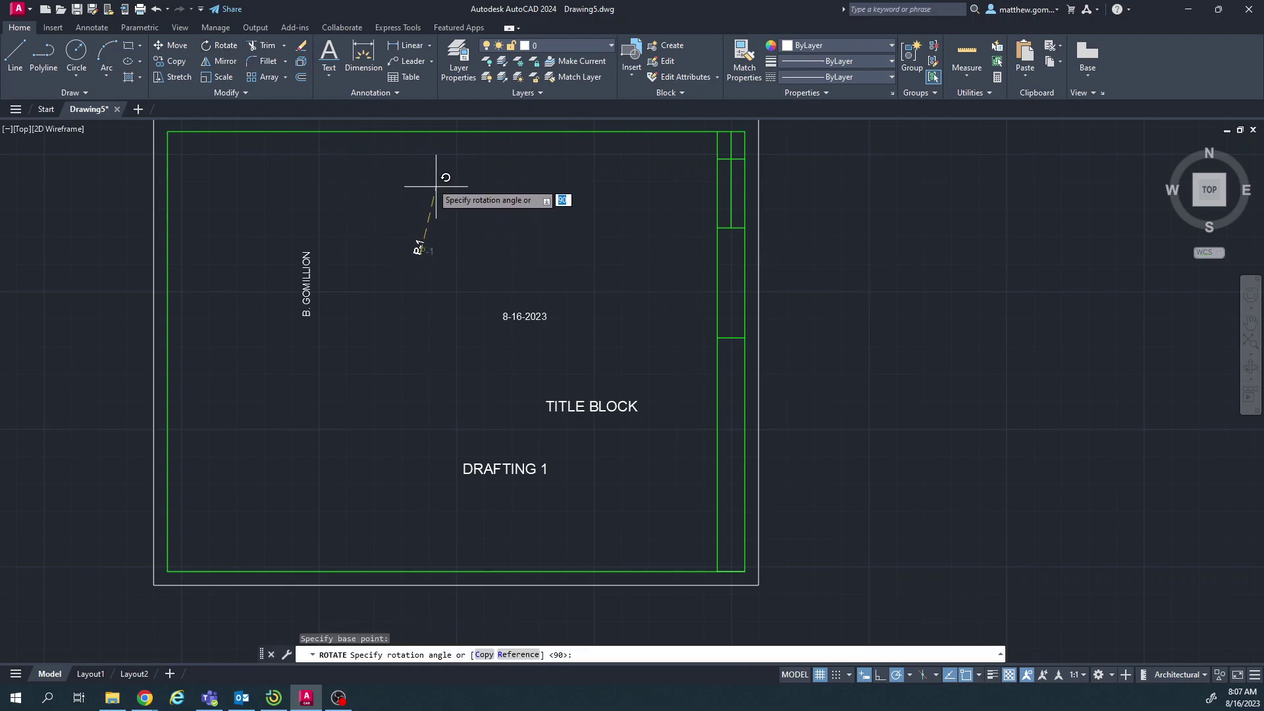
pyautogui.click(420, 173)
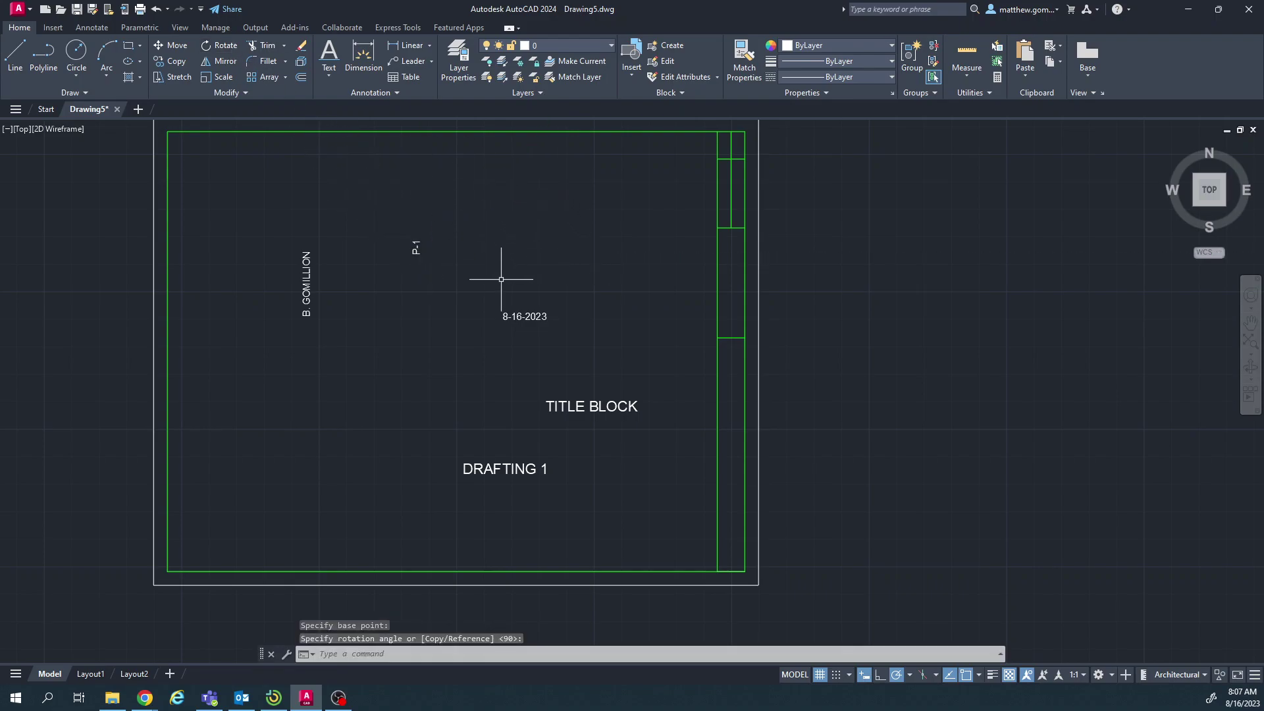
# Step: Rotate the 8-16-2023 date and TITLE BLOCK labels 90 degrees to vertical
pyautogui.click(502, 318)
pyautogui.click(230, 46)
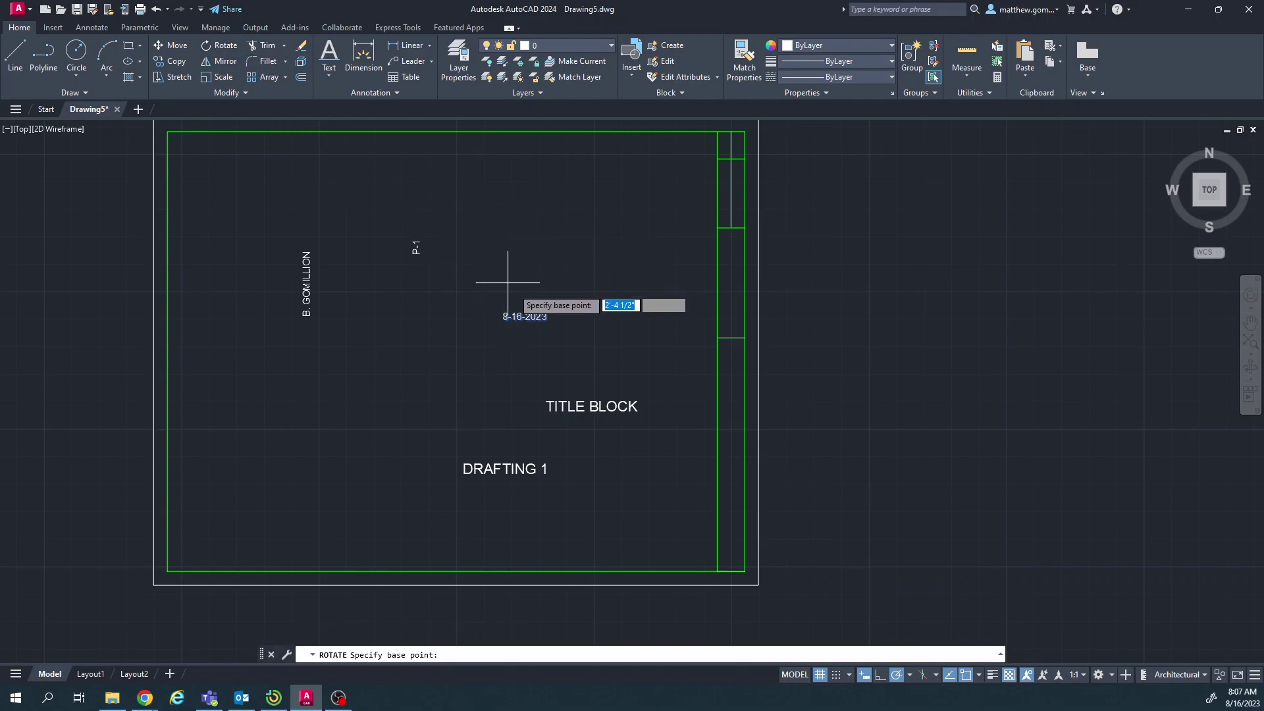
pyautogui.click(523, 296)
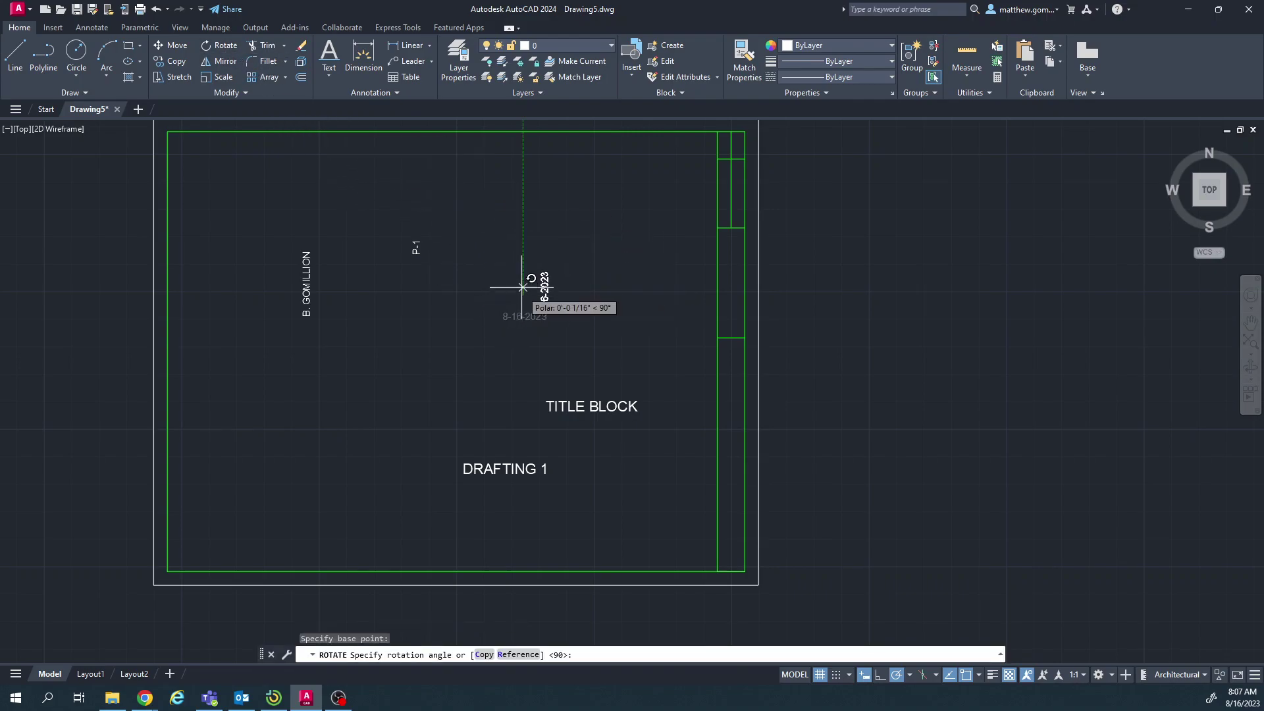
pyautogui.click(524, 240)
pyautogui.click(583, 402)
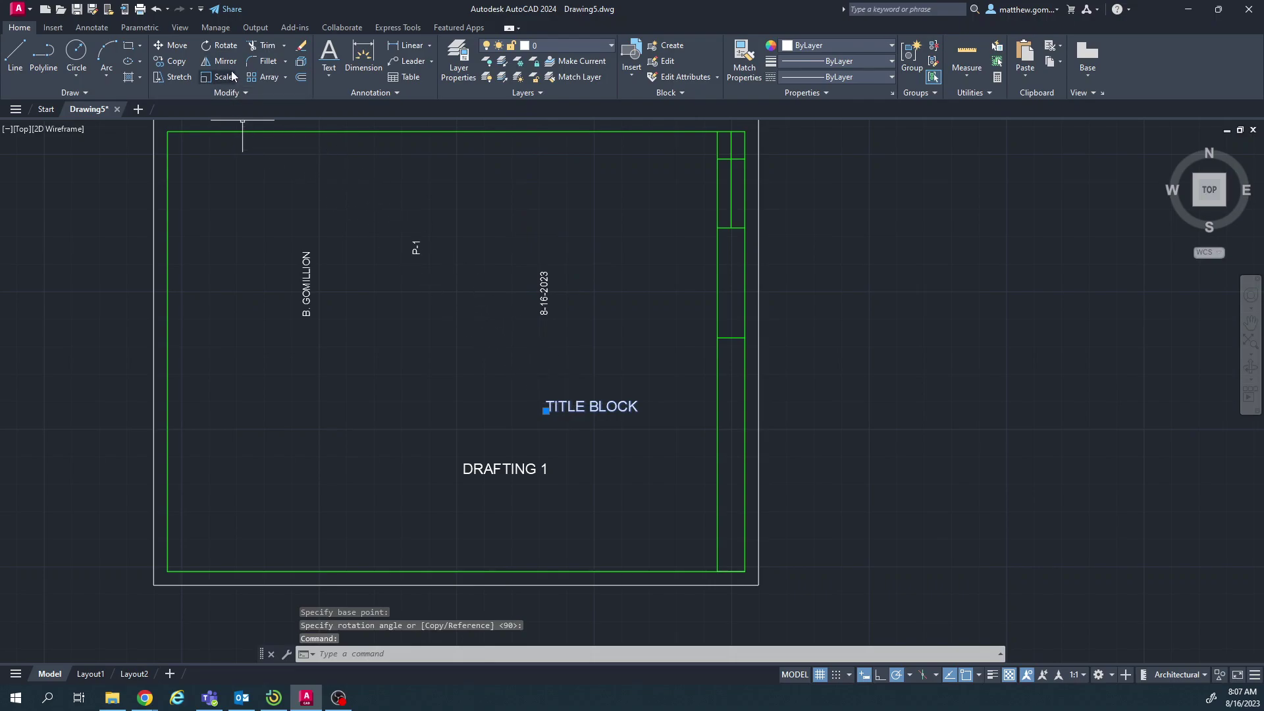
pyautogui.click(224, 46)
pyautogui.click(590, 378)
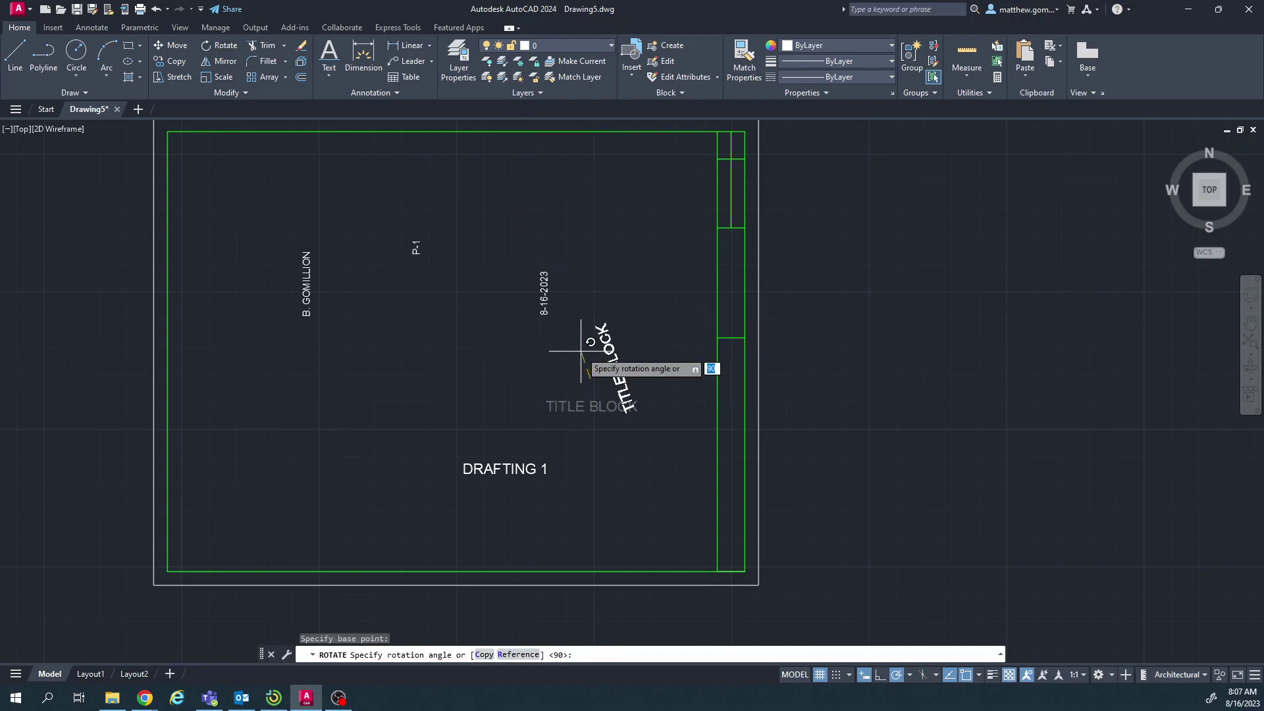
pyautogui.click(589, 329)
# Step: Rotate the DRAFTING 1 label 90 degrees to read vertically
pyautogui.click(529, 470)
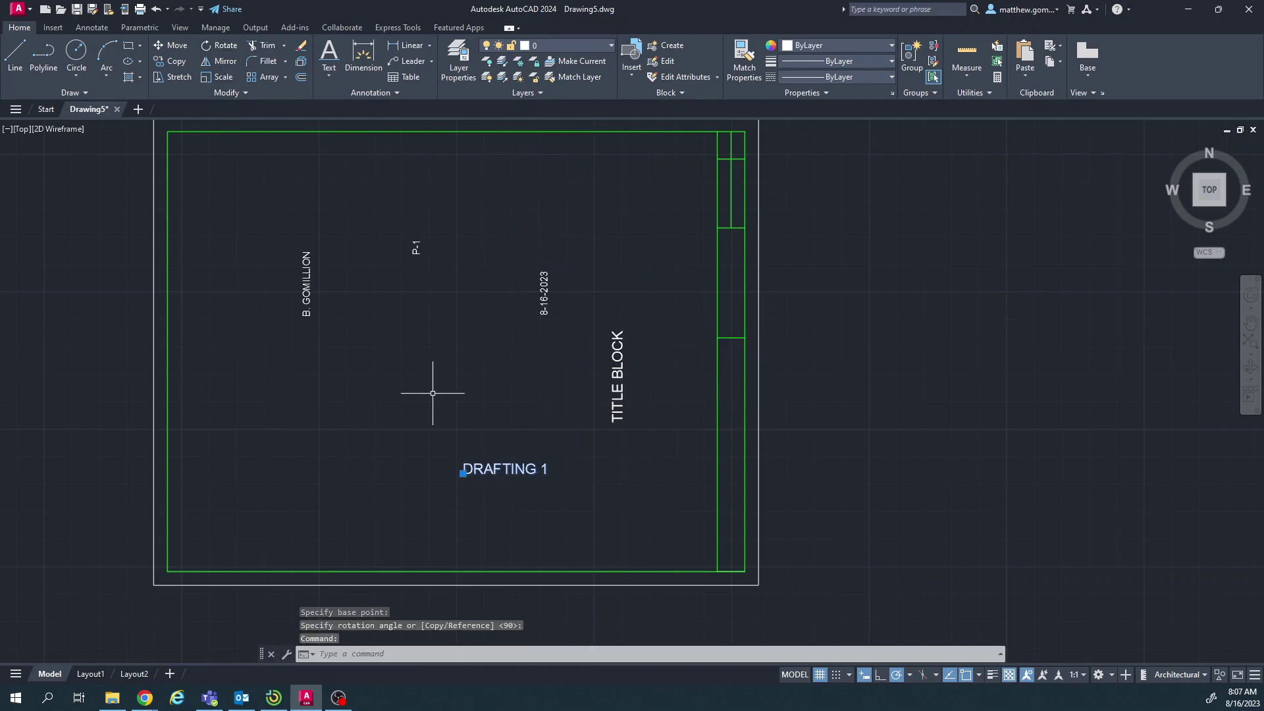
pyautogui.click(224, 46)
pyautogui.click(462, 472)
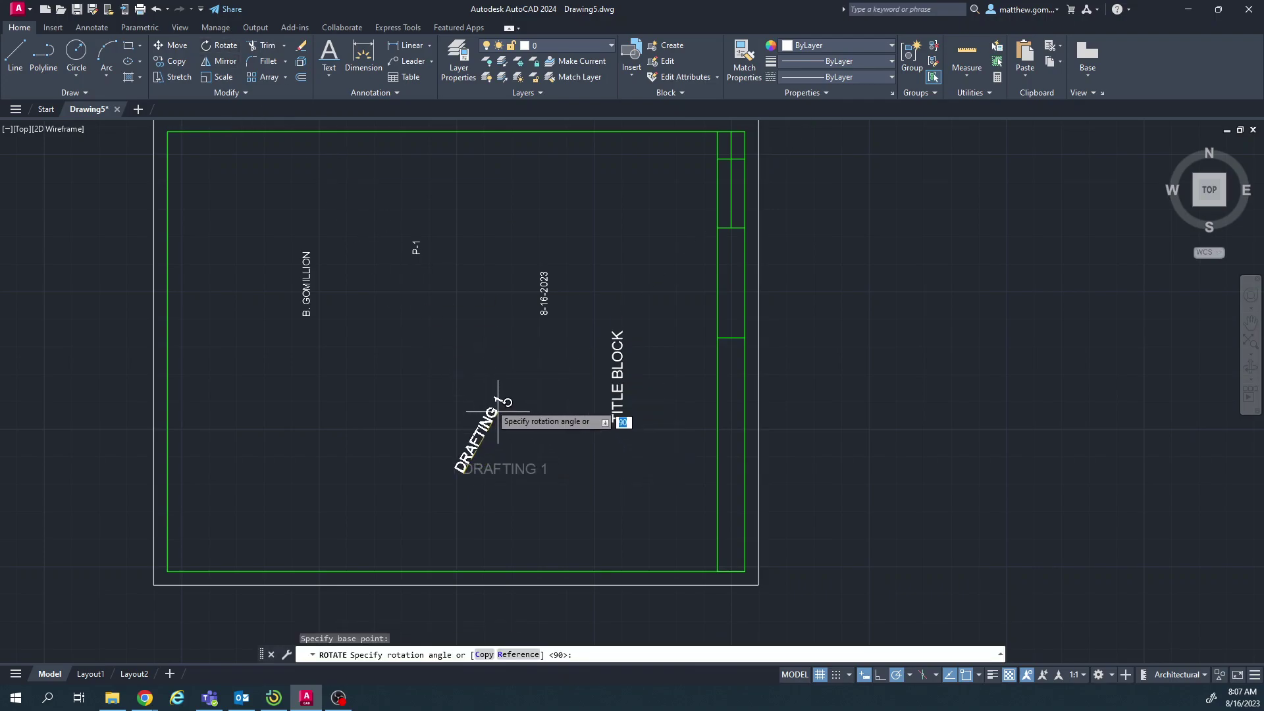
pyautogui.click(454, 370)
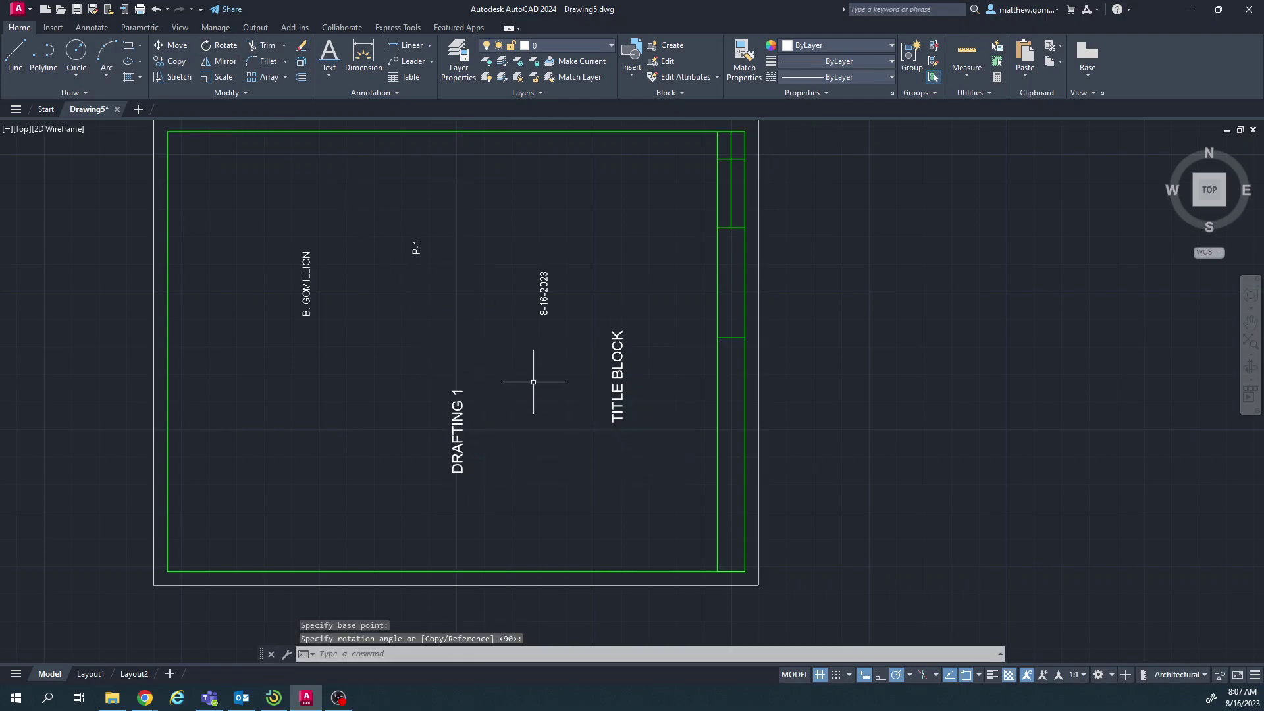
pyautogui.press('Escape')
pyautogui.press('Escape')
# Step: Select TITLE BLOCK, then compare against the Canvas assignment's reference drawing before returning
pyautogui.click(633, 349)
pyautogui.click(622, 358)
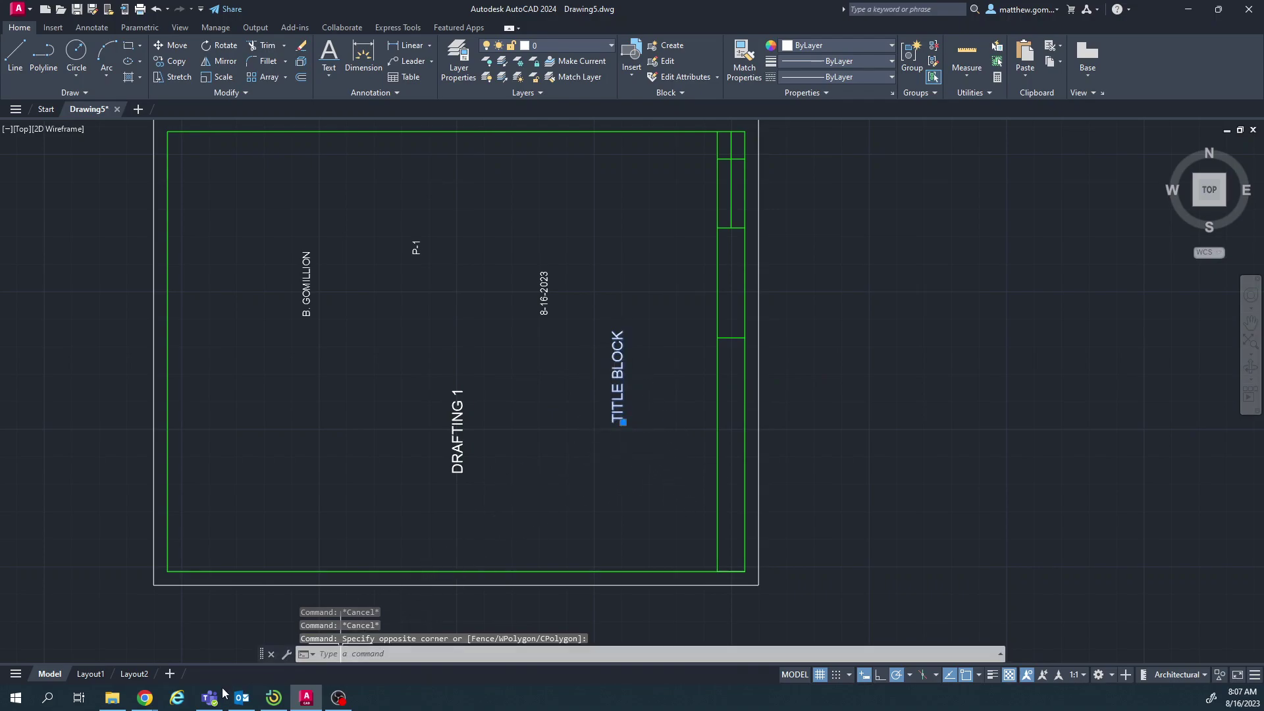
pyautogui.moveTo(145, 696)
pyautogui.click(355, 645)
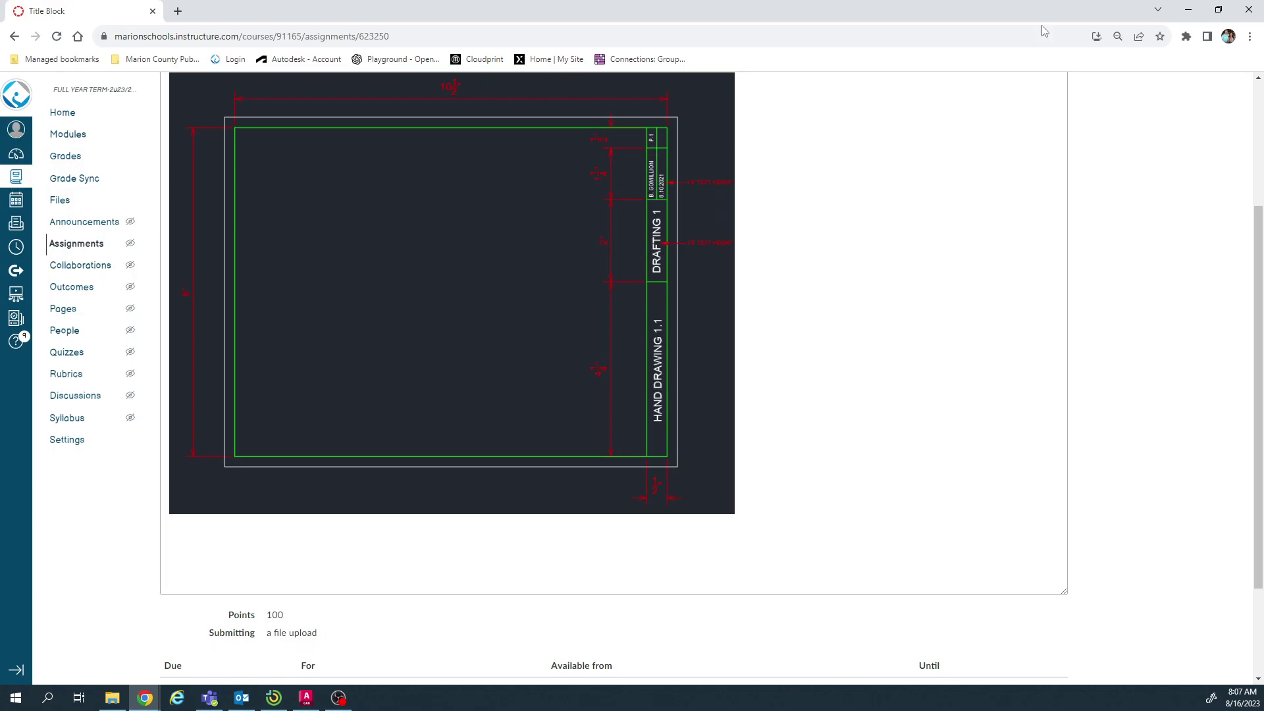
pyautogui.click(1189, 9)
# Step: Move the vertical TITLE BLOCK label into the title strip's lower cell
pyautogui.scroll(2, 695, 379)
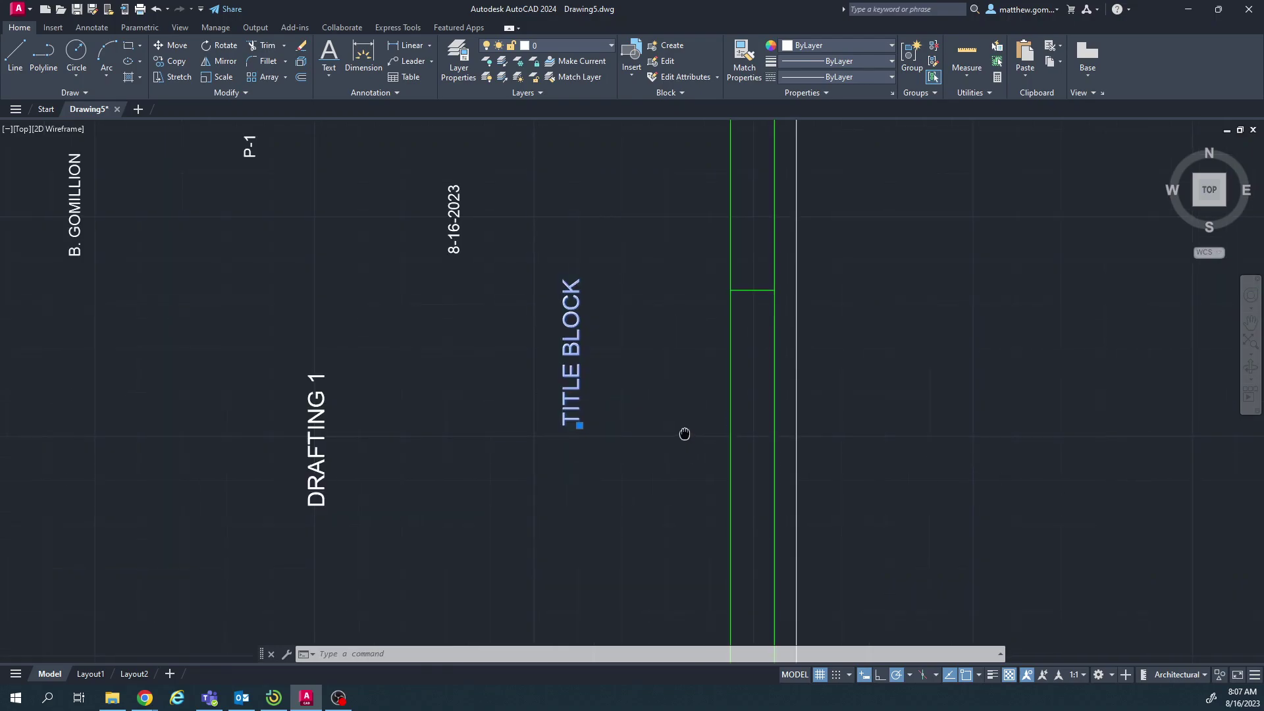
pyautogui.moveTo(682, 431); pyautogui.dragTo(558, 287, button='middle')
pyautogui.click(539, 262)
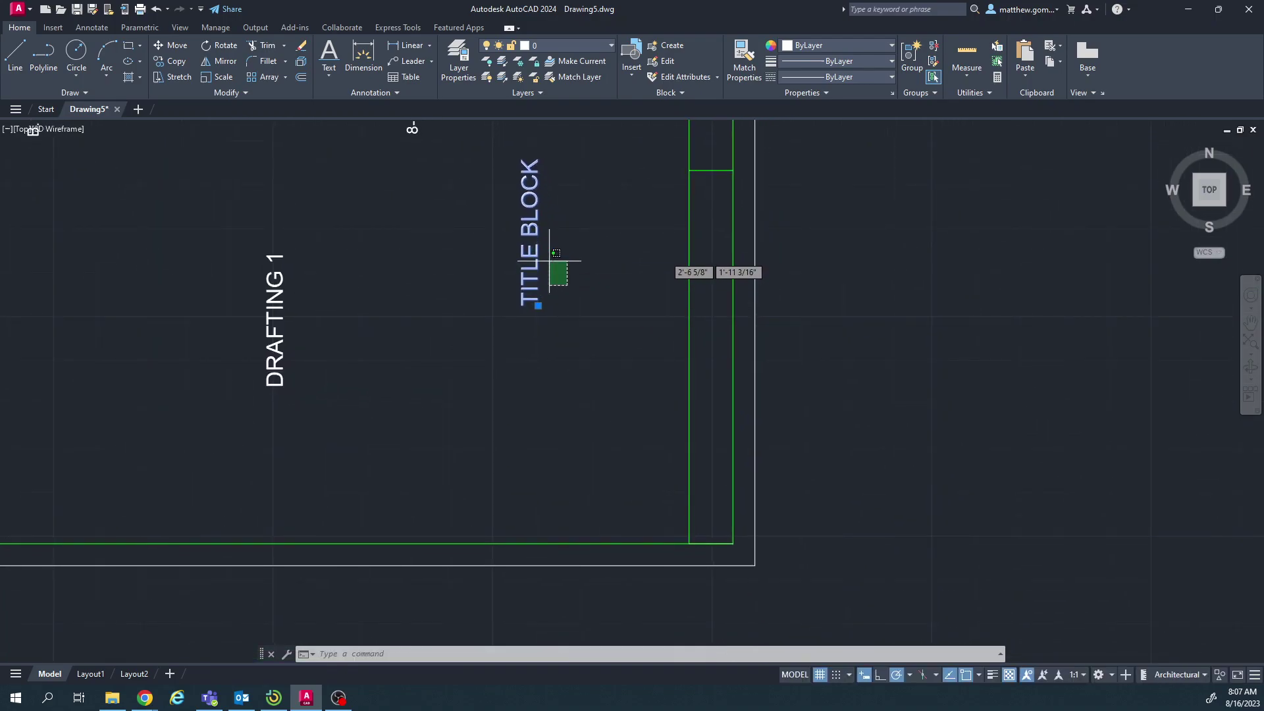
pyautogui.press('Escape')
pyautogui.press('Escape')
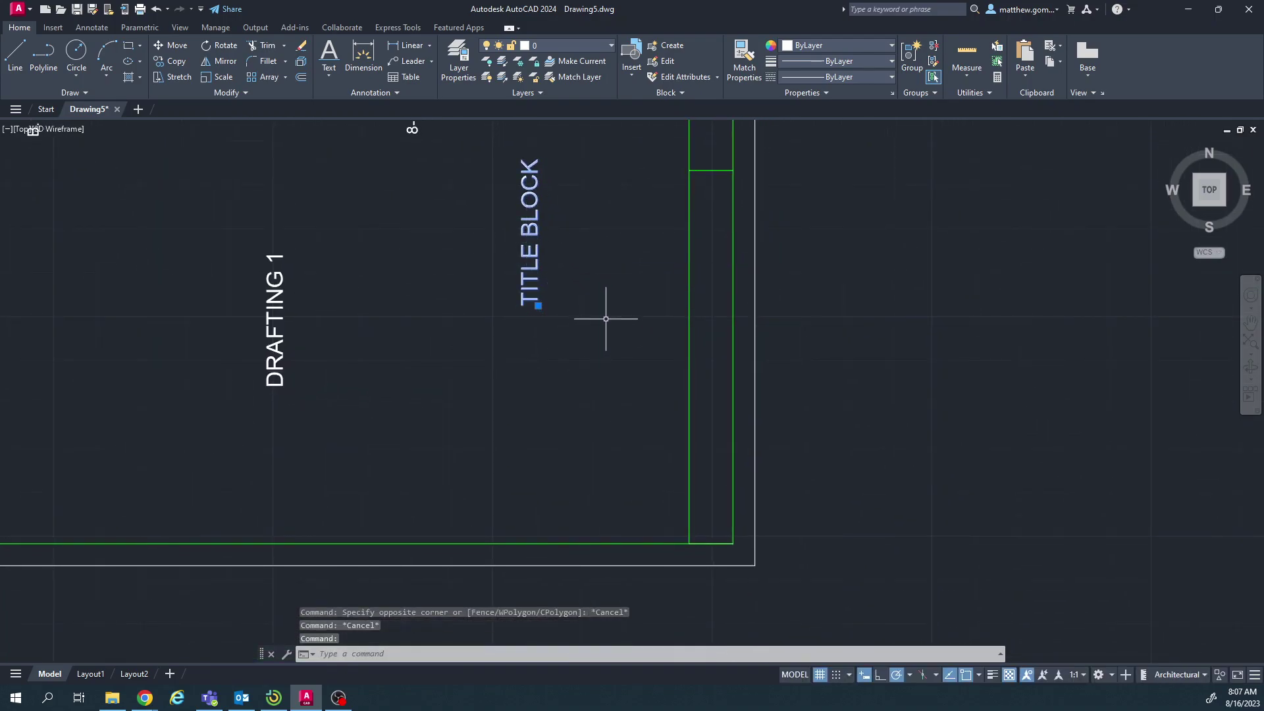
pyautogui.moveTo(529, 225); pyautogui.dragTo(714, 343)
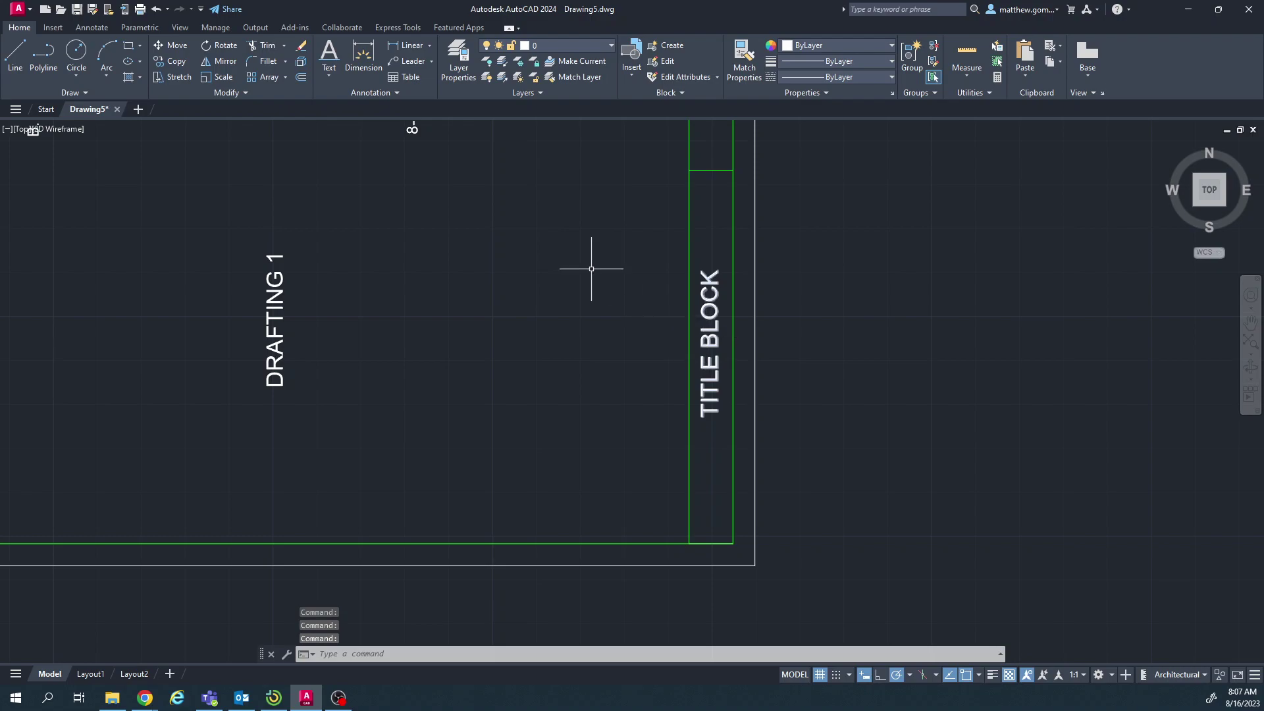
pyautogui.moveTo(549, 252); pyautogui.dragTo(553, 330, button='middle')
# Step: Move DRAFTING 1 into the strip's middle cell and adjust its position
pyautogui.click(281, 380)
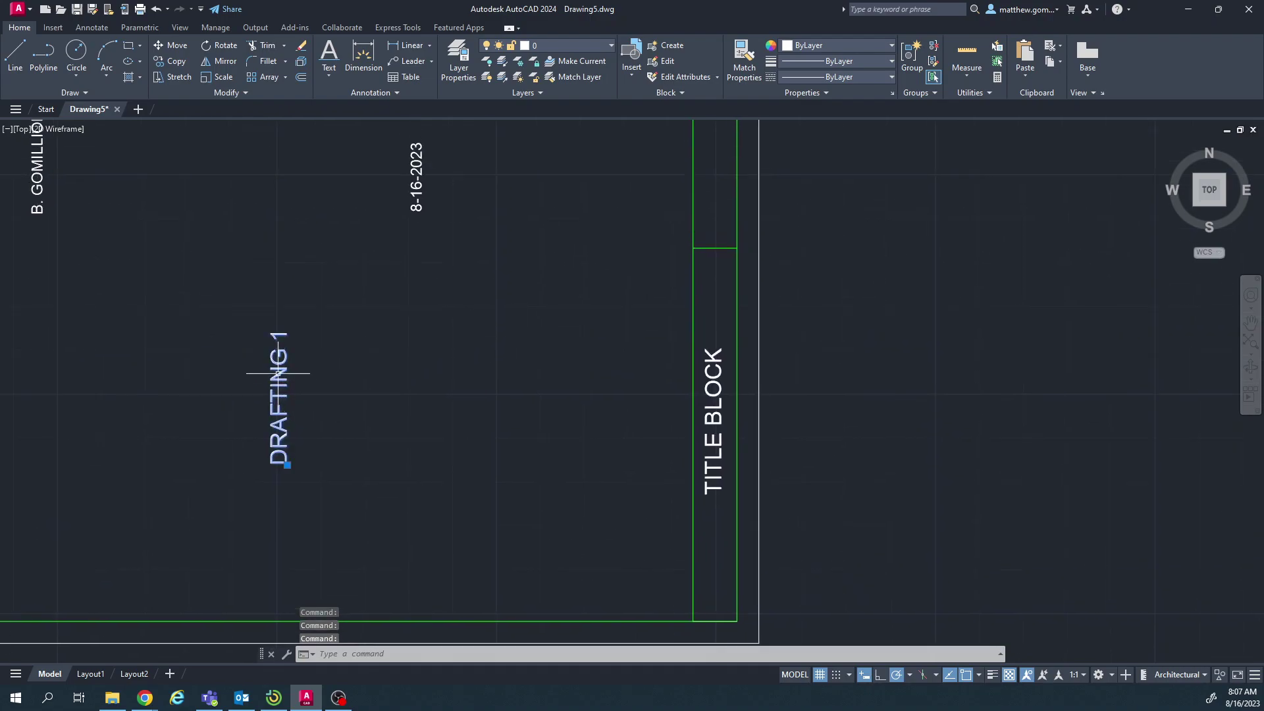
pyautogui.moveTo(278, 373); pyautogui.dragTo(718, 152)
pyautogui.moveTo(773, 189); pyautogui.dragTo(543, 393, button='middle')
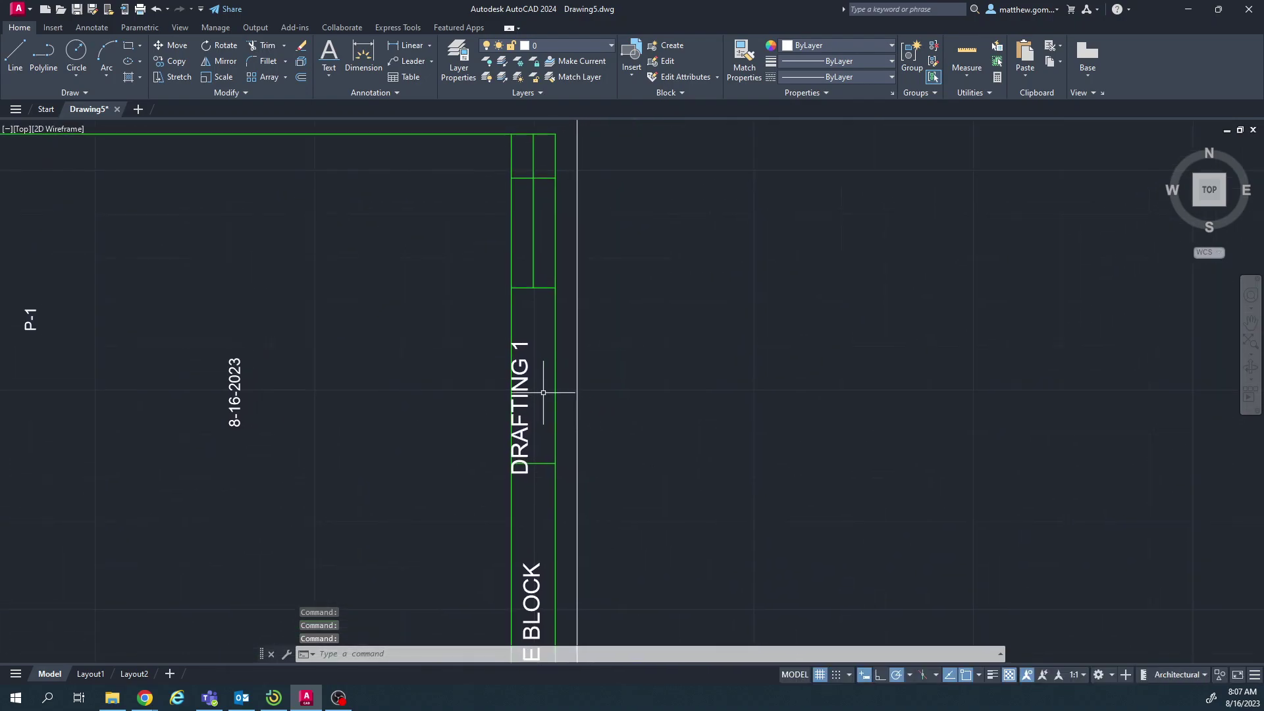
pyautogui.click(523, 393)
pyautogui.moveTo(524, 383); pyautogui.dragTo(535, 359)
pyautogui.click(380, 340)
pyautogui.press('Escape')
pyautogui.press('Escape')
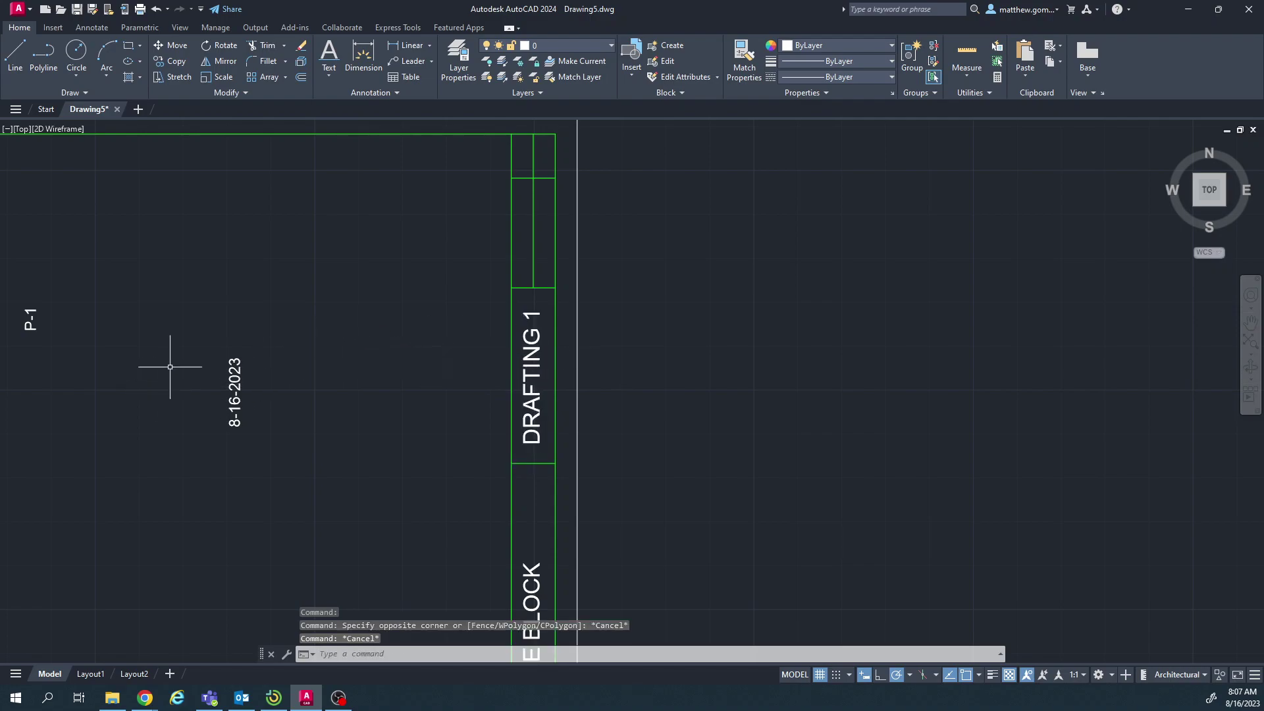
# Step: Place the name label in the strip's upper cell with the 8-16-2023 date beside it
pyautogui.moveTo(105, 360); pyautogui.dragTo(259, 353, button='middle')
pyautogui.click(11, 347)
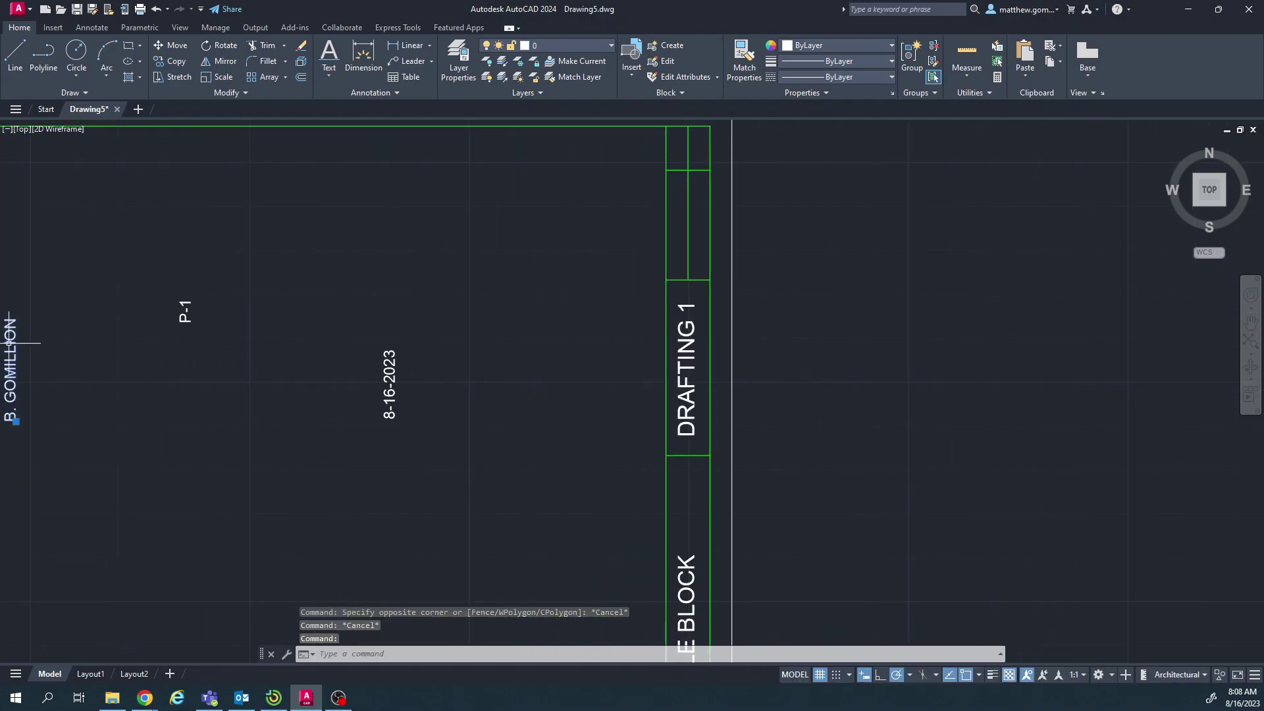
pyautogui.moveTo(10, 342); pyautogui.dragTo(678, 205)
pyautogui.press('Escape')
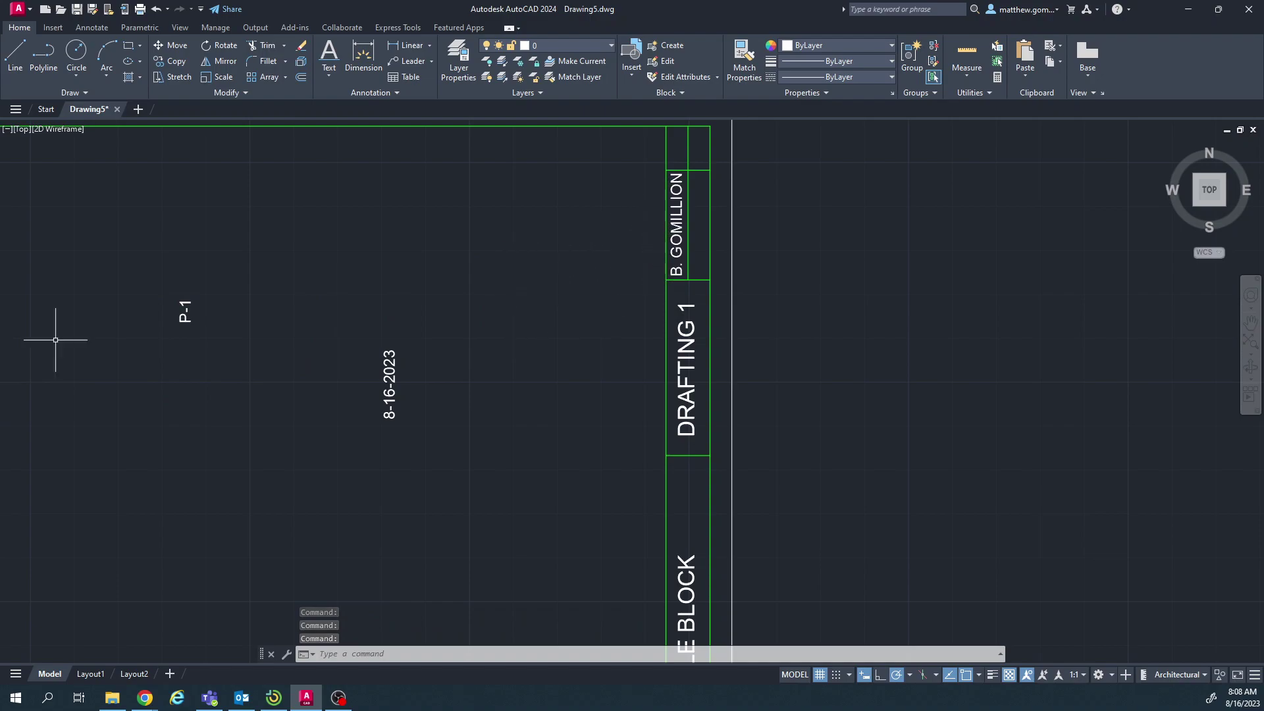
pyautogui.click(388, 383)
pyautogui.moveTo(388, 383); pyautogui.dragTo(700, 243)
pyautogui.press('Escape')
# Step: Move the P-1 label into the strip's top cell
pyautogui.click(184, 314)
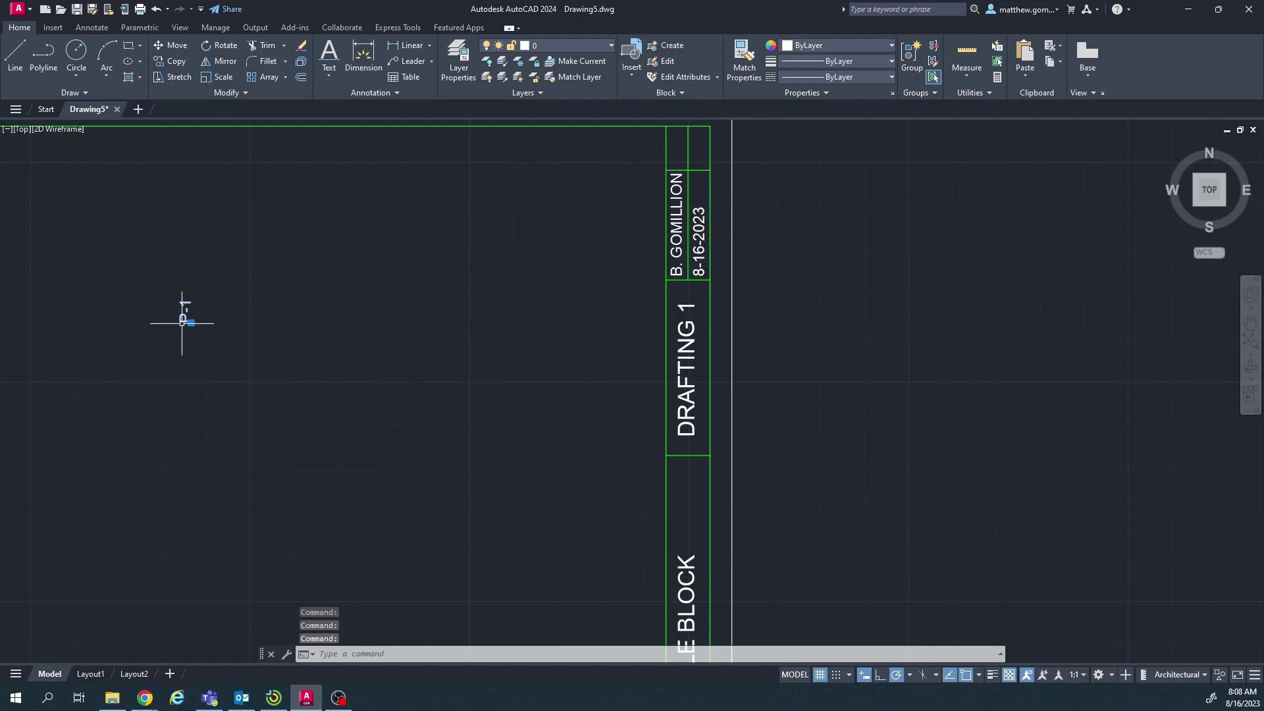
pyautogui.moveTo(185, 315); pyautogui.dragTo(432, 223)
pyautogui.moveTo(677, 151); pyautogui.dragTo(677, 150)
pyautogui.scroll(-4, 576, 226)
pyautogui.press('Escape')
# Step: Window-zoom with Z to frame the whole sheet
pyautogui.moveTo(553, 274); pyautogui.dragTo(736, 279, button='middle')
pyautogui.write('z')
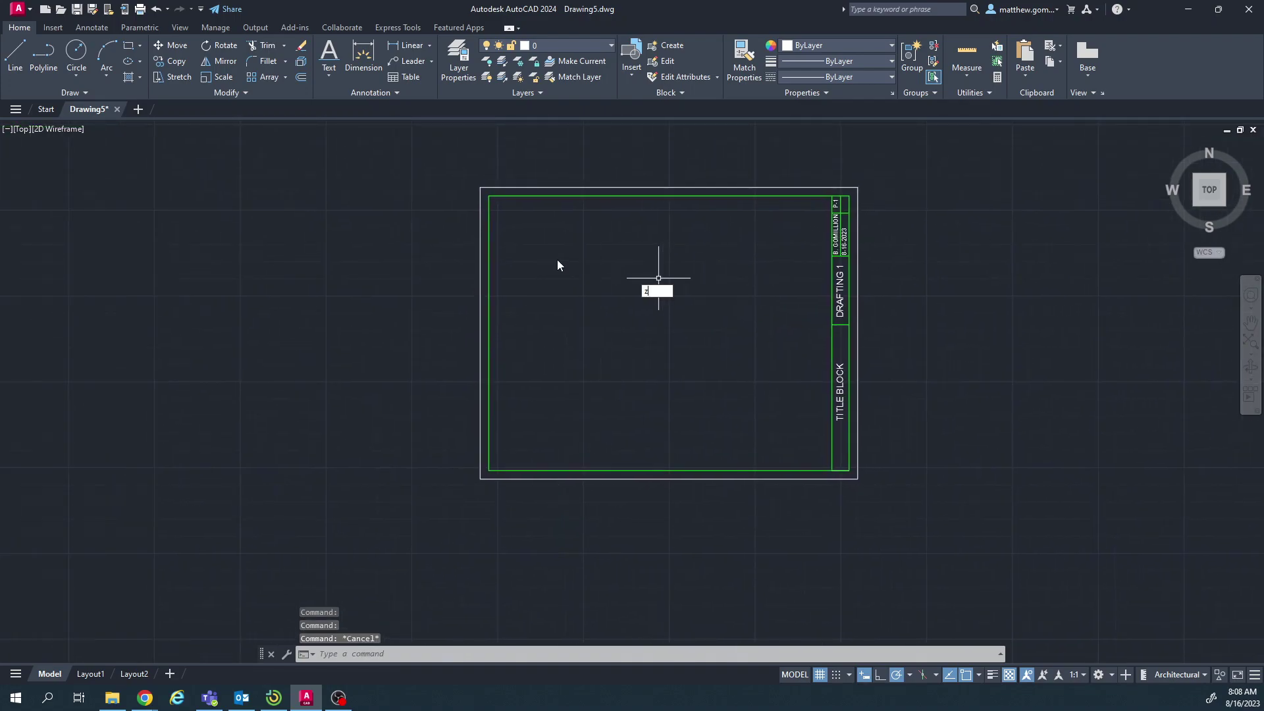
pyautogui.press('Return')
pyautogui.click(452, 166)
pyautogui.click(878, 490)
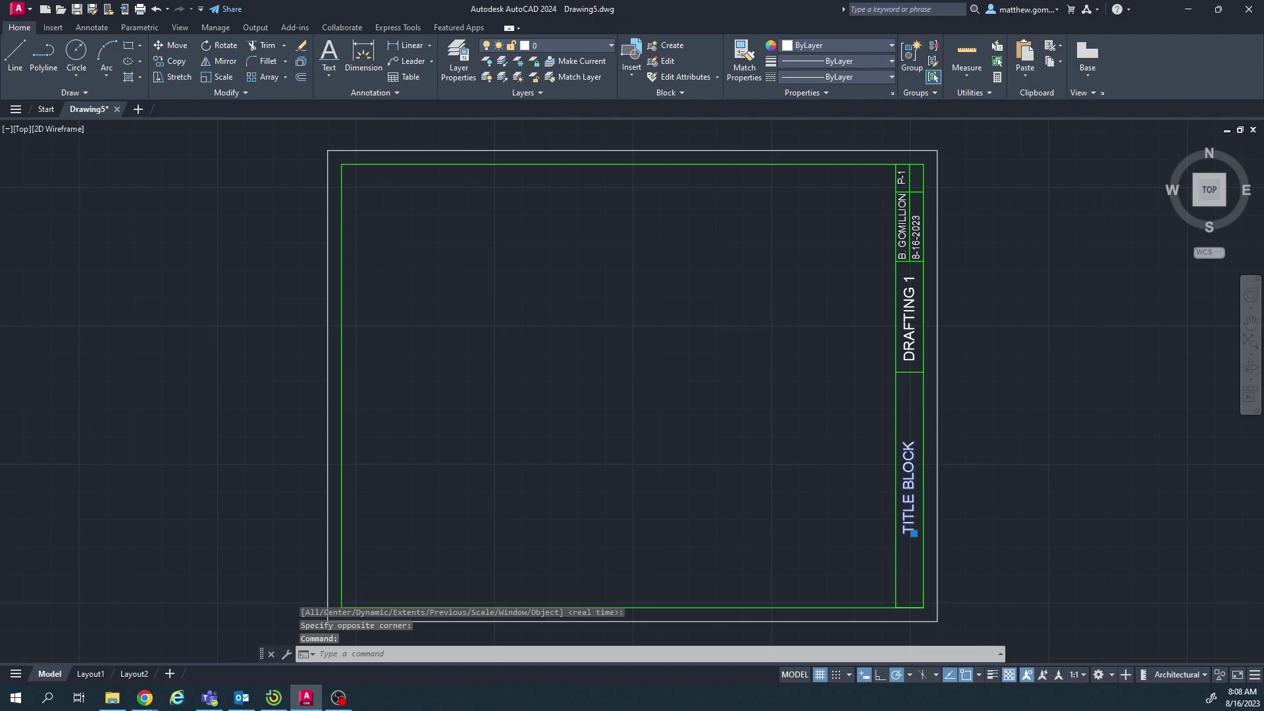
# Step: Nudge the finished sheet up-left and bring up the application menu
pyautogui.press('Escape')
pyautogui.press('Escape')
pyautogui.press('Escape')
pyautogui.moveTo(833, 399); pyautogui.dragTo(815, 386, button='middle')
pyautogui.click(17, 9)
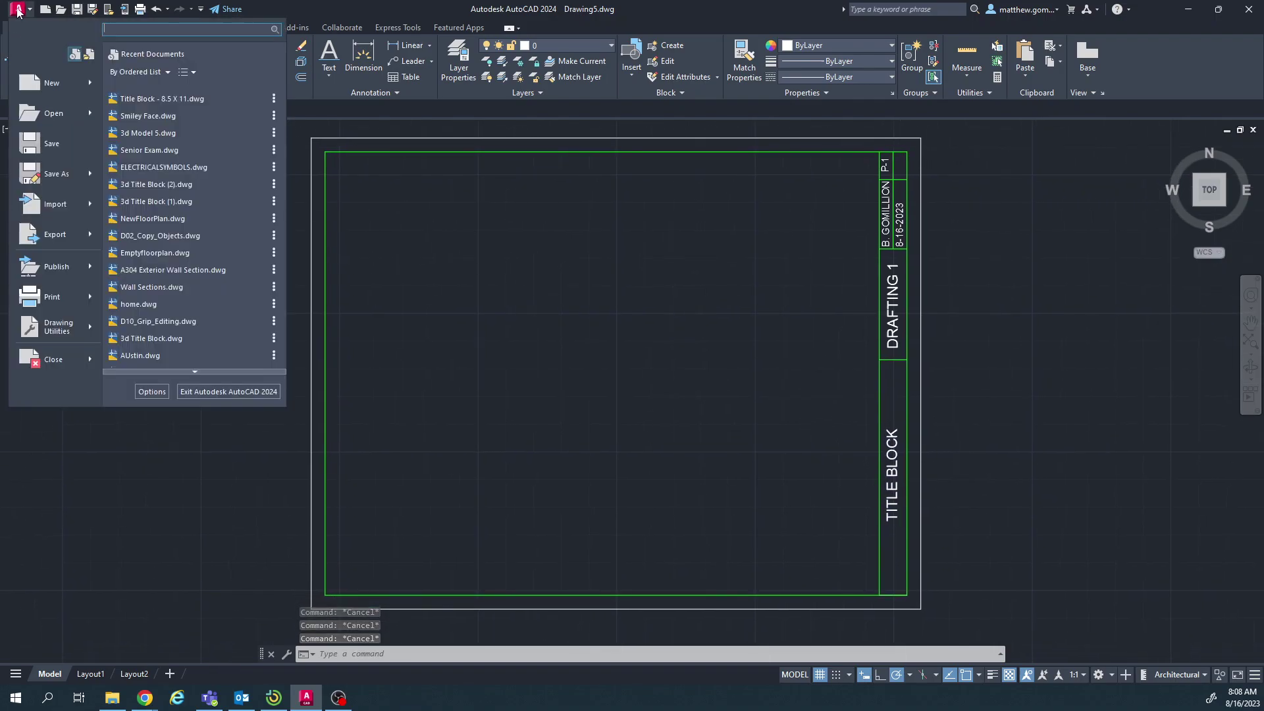
# Step: Save As 'Title Block.dwg' in OneDrive > Drafting 1, then dismiss the tip panel
pyautogui.click(46, 183)
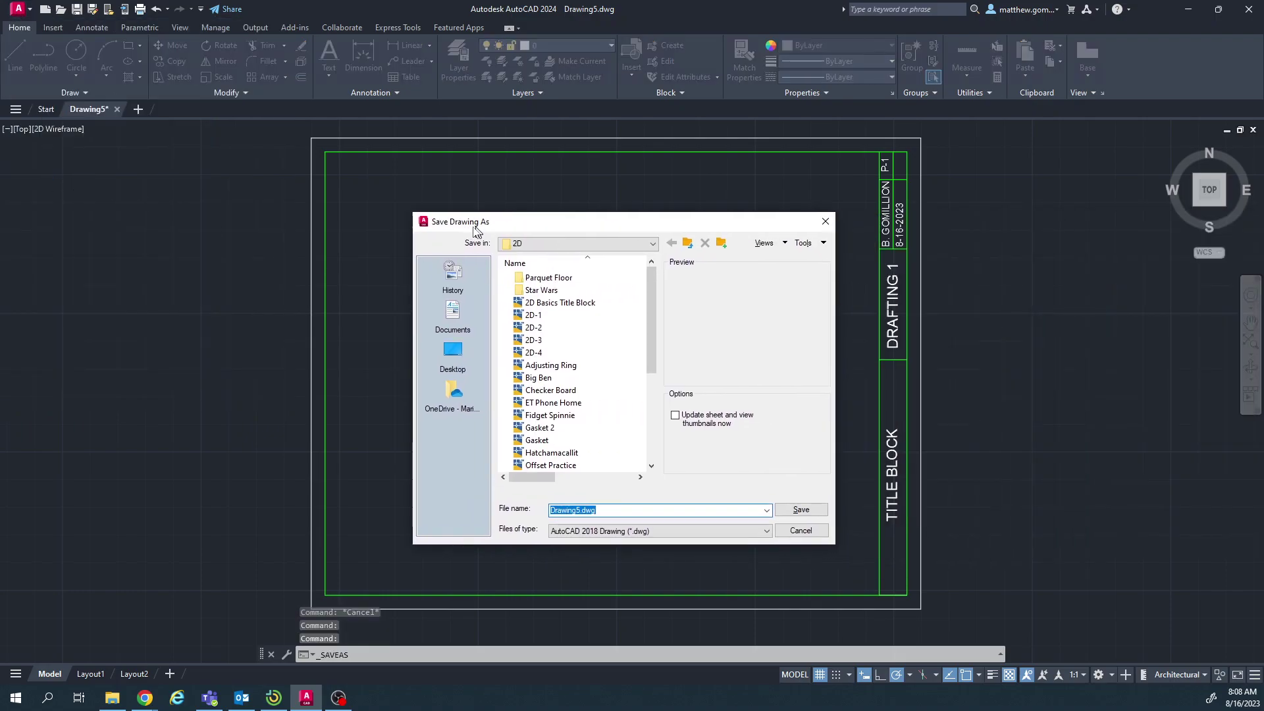
pyautogui.click(570, 241)
pyautogui.click(535, 392)
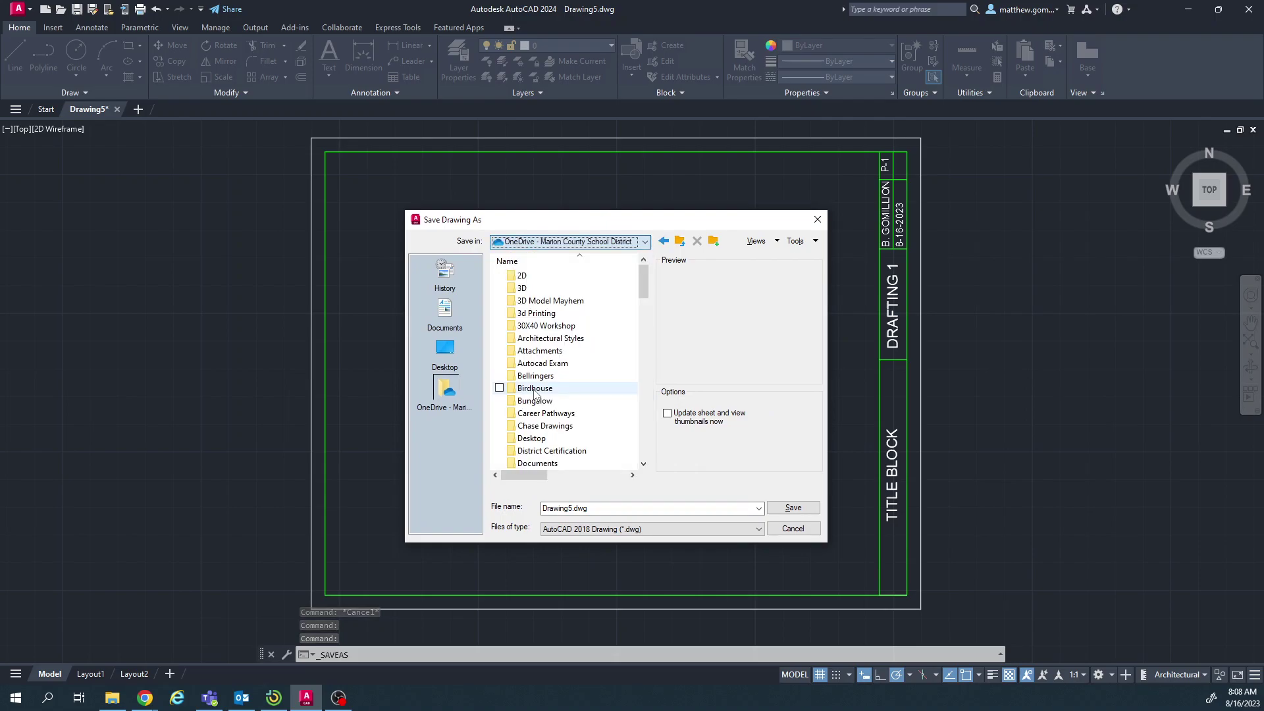
pyautogui.scroll(-3, 559, 368)
pyautogui.doubleClick(535, 414)
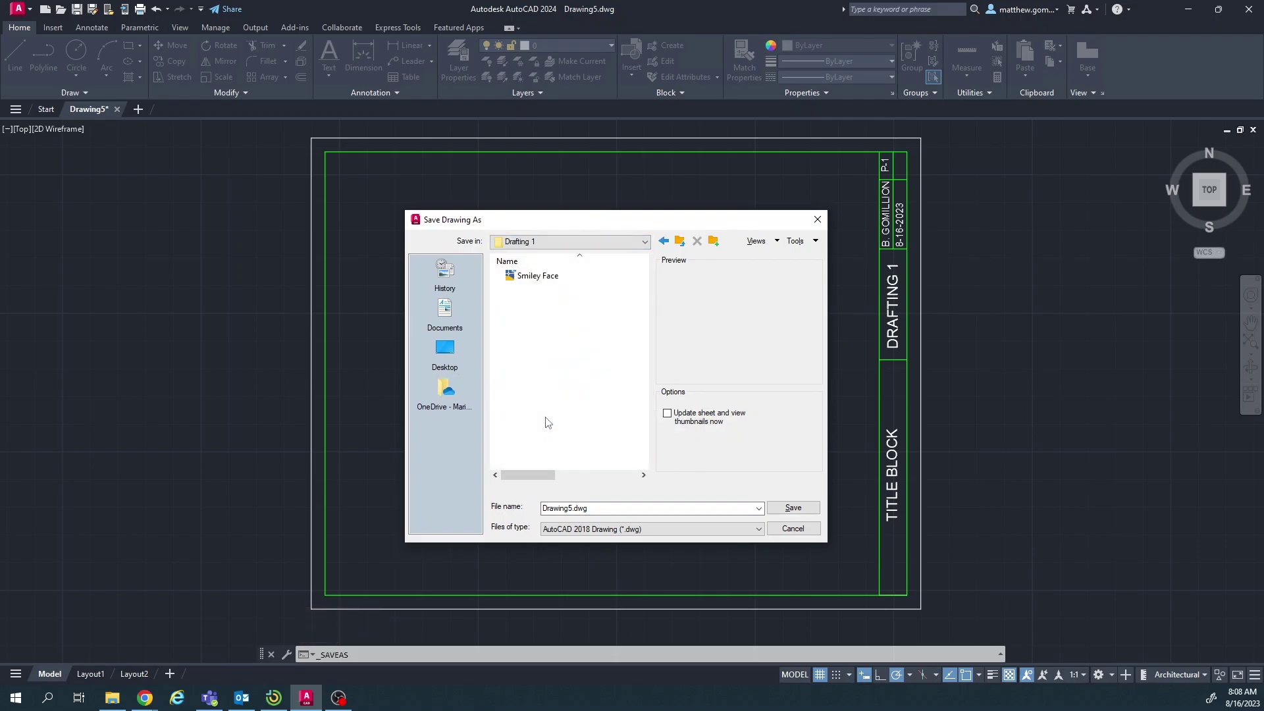
pyautogui.click(580, 510)
pyautogui.click(790, 508)
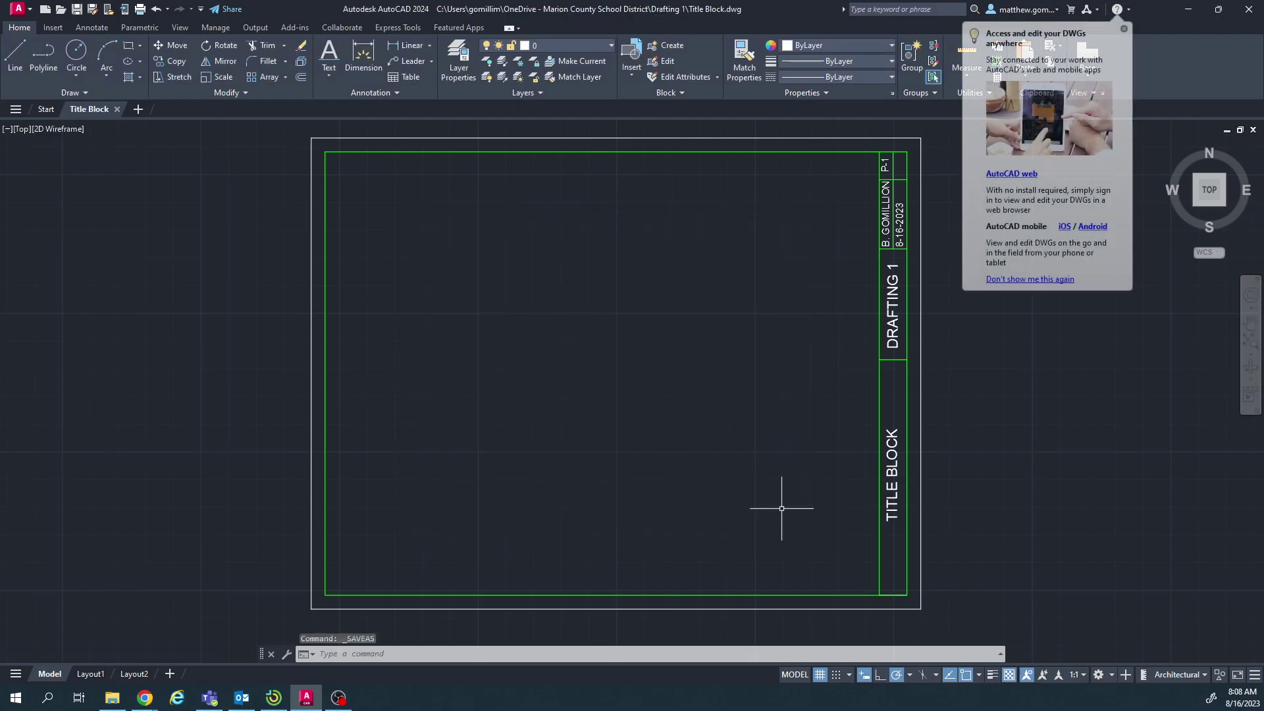
pyautogui.click(1124, 29)
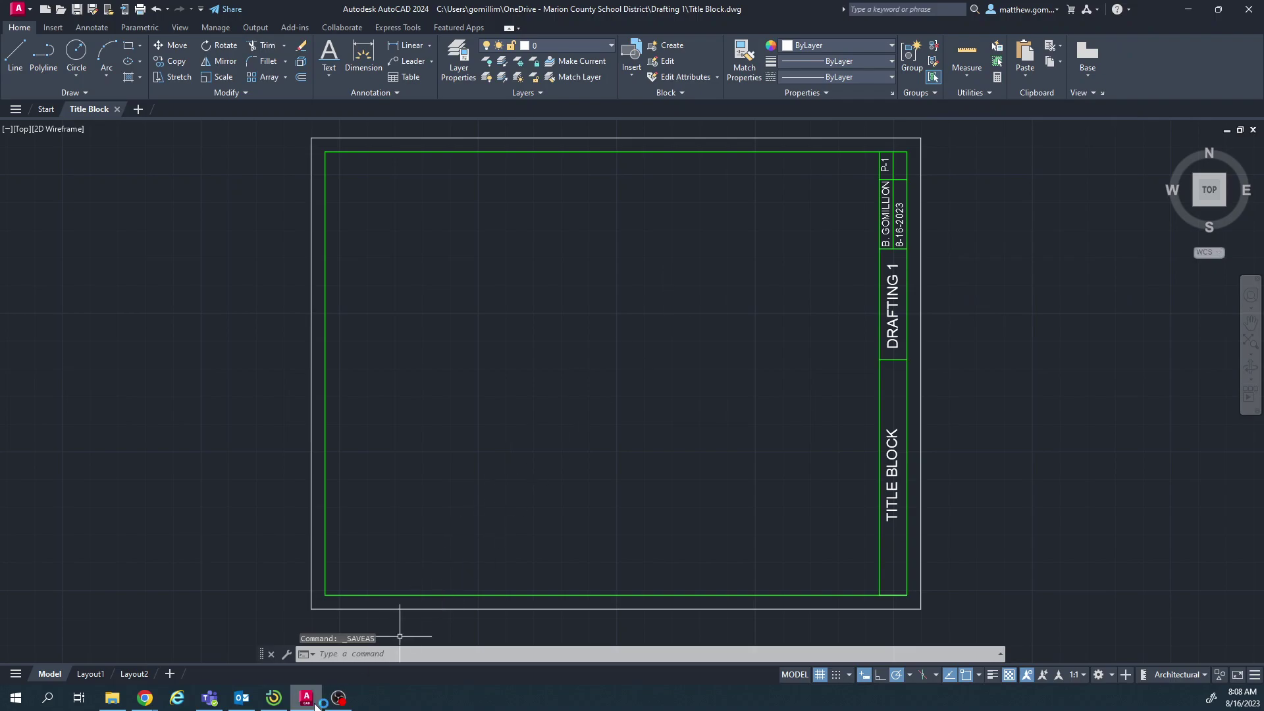